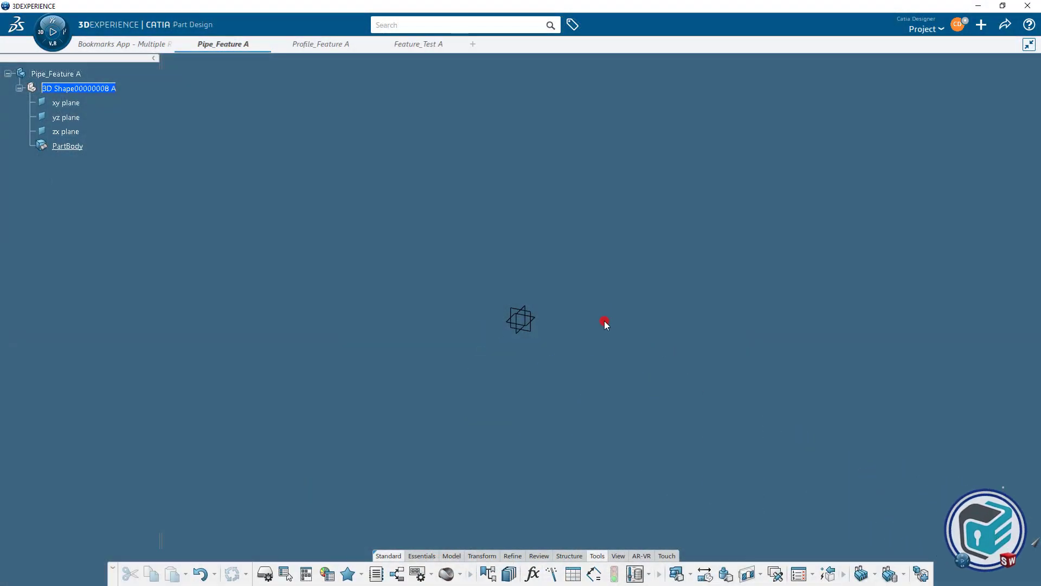
Open a new sketch on the yz plane of the empty Pipe_Feature A part.
left_click(534, 313)
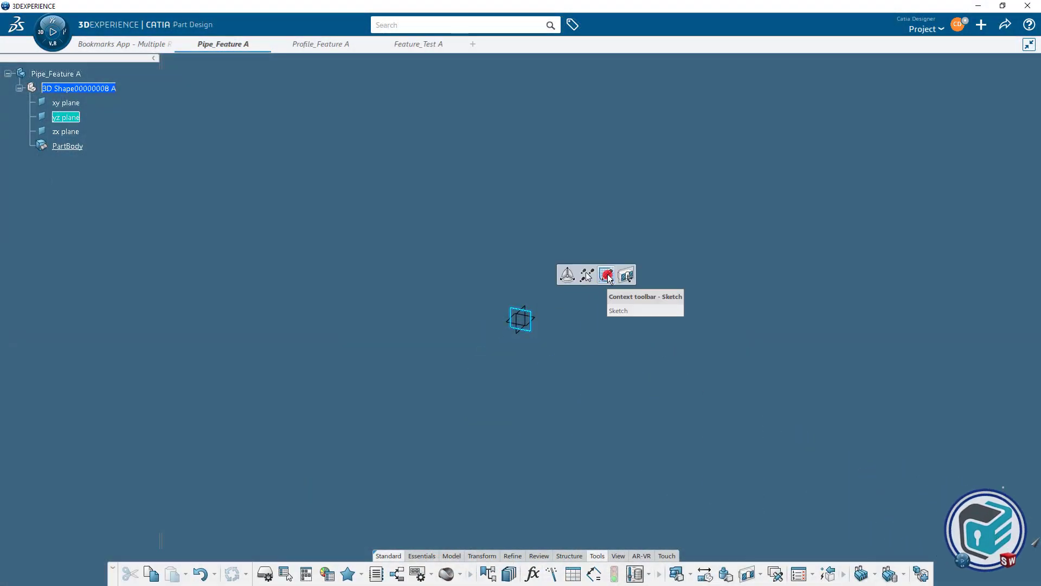
left_click(609, 275)
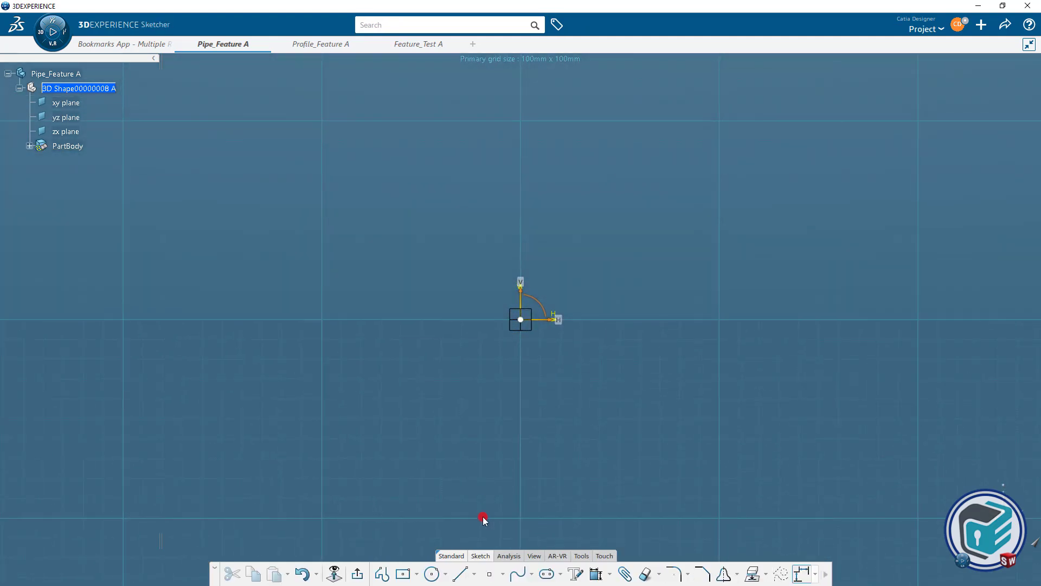
Sketch a vertical line straight up from the origin and exit the Sketcher.
left_click(461, 573)
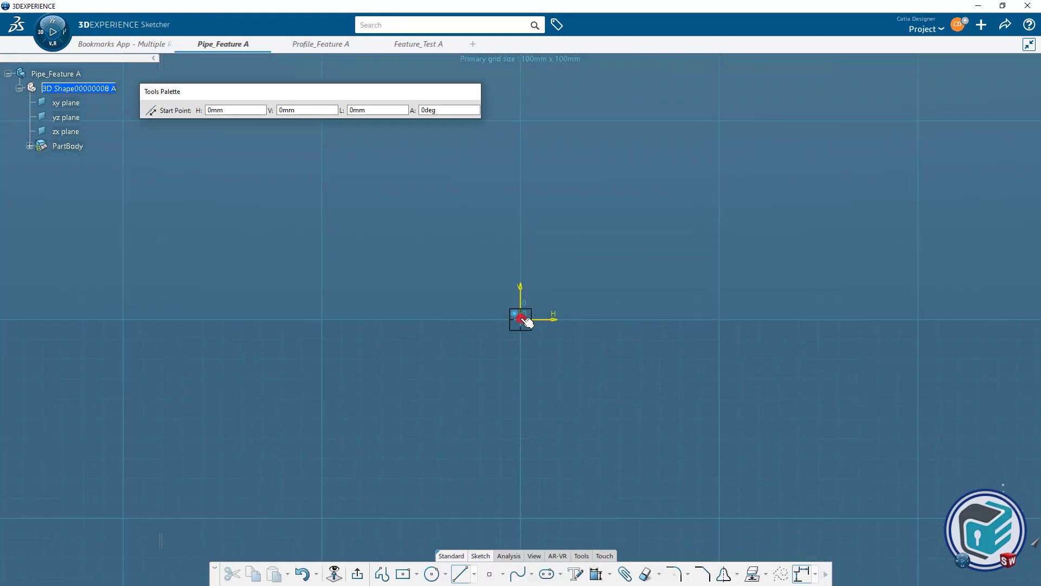
left_click(526, 322)
left_click(519, 137)
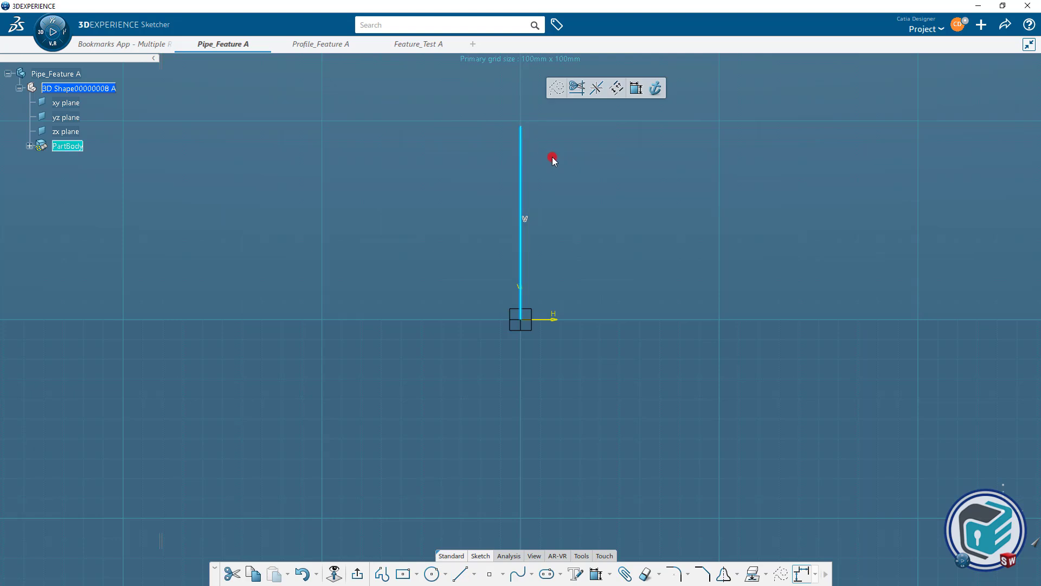
mouse_move(569, 174)
middle_mouse_down()
mouse_move(554, 241)
mouse_move(524, 267)
middle_mouse_up()
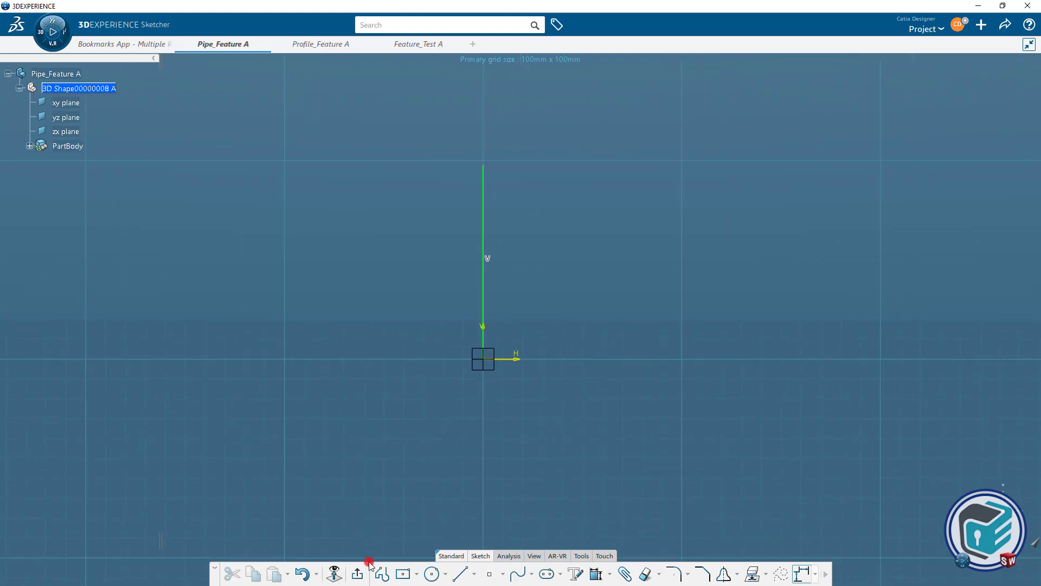
left_click(358, 574)
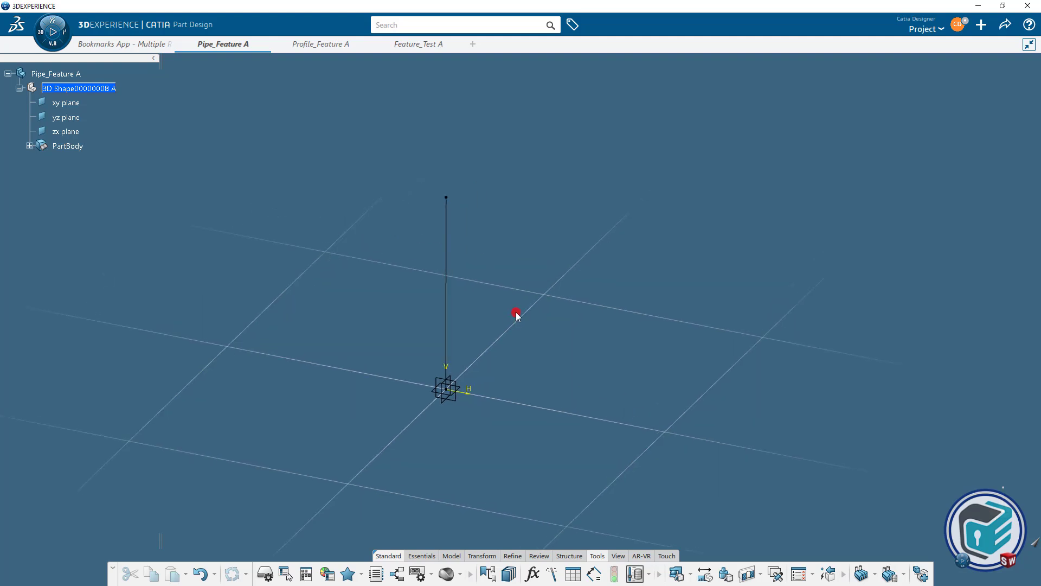
Create a Normal to curve plane on Sketch.1 at its top vertex.
left_click(429, 556)
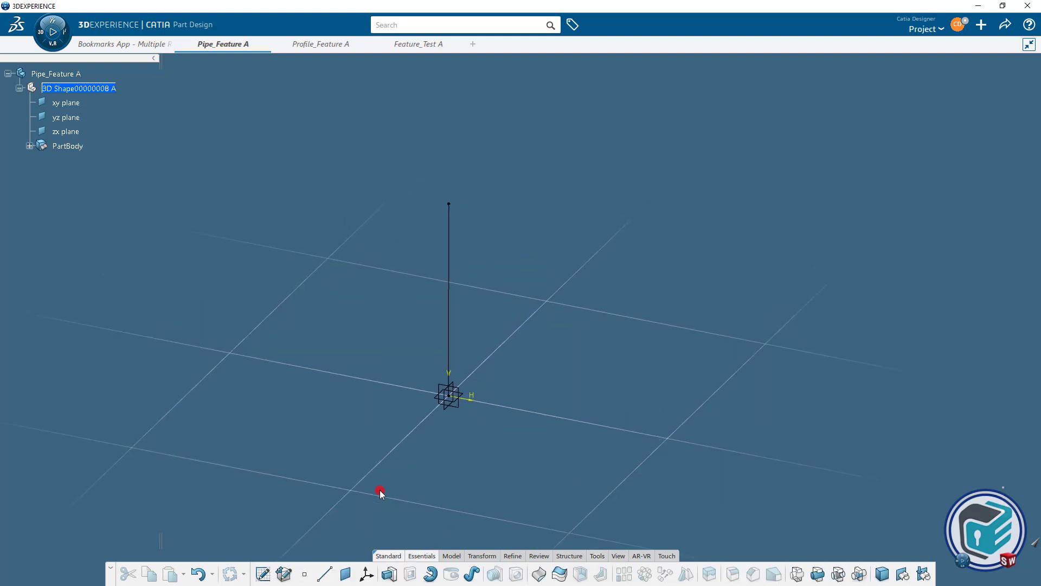
left_click(345, 574)
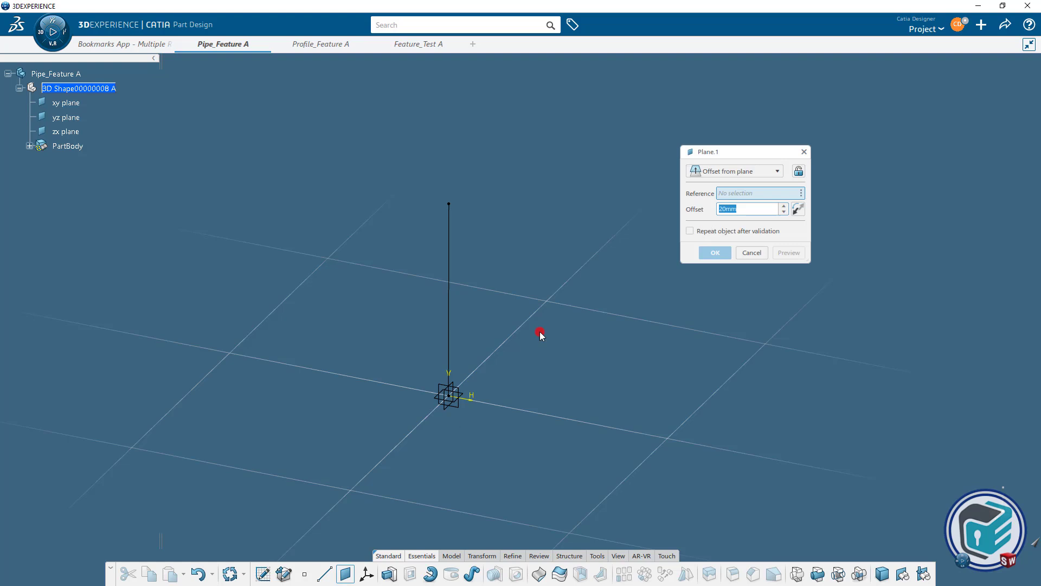
left_click(707, 172)
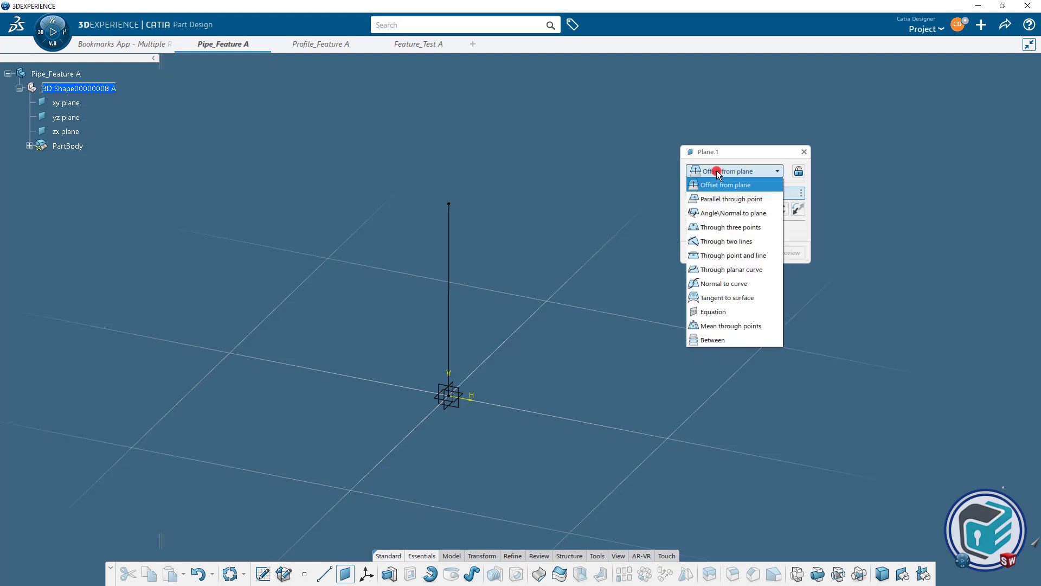
left_click(729, 282)
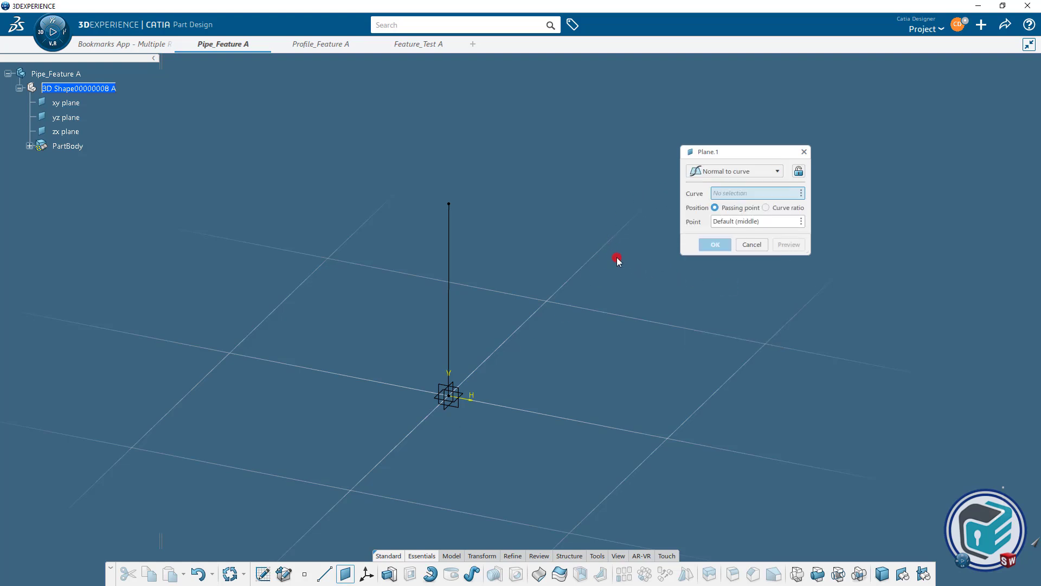
left_click(450, 239)
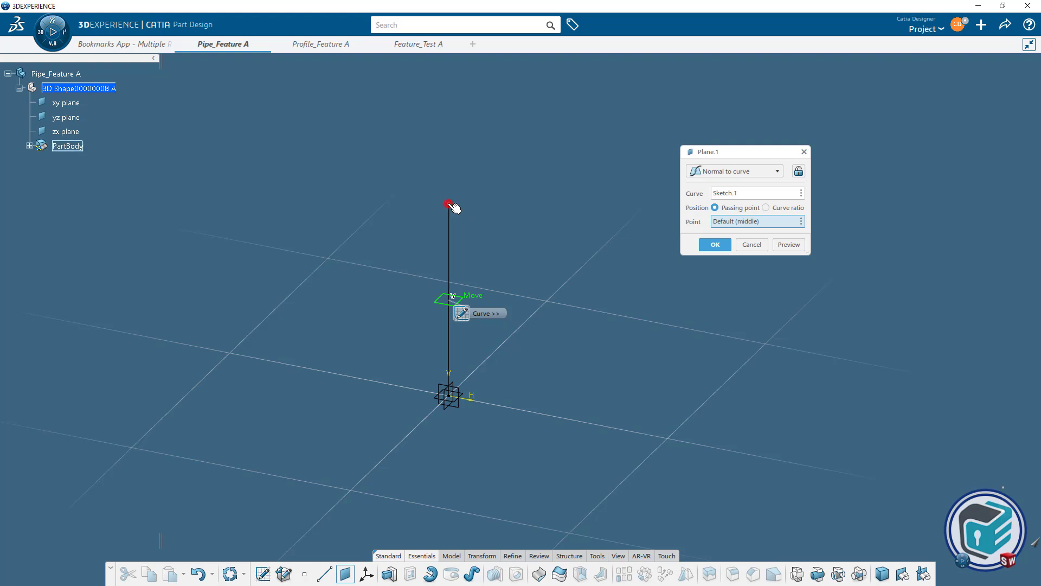
left_click(450, 204)
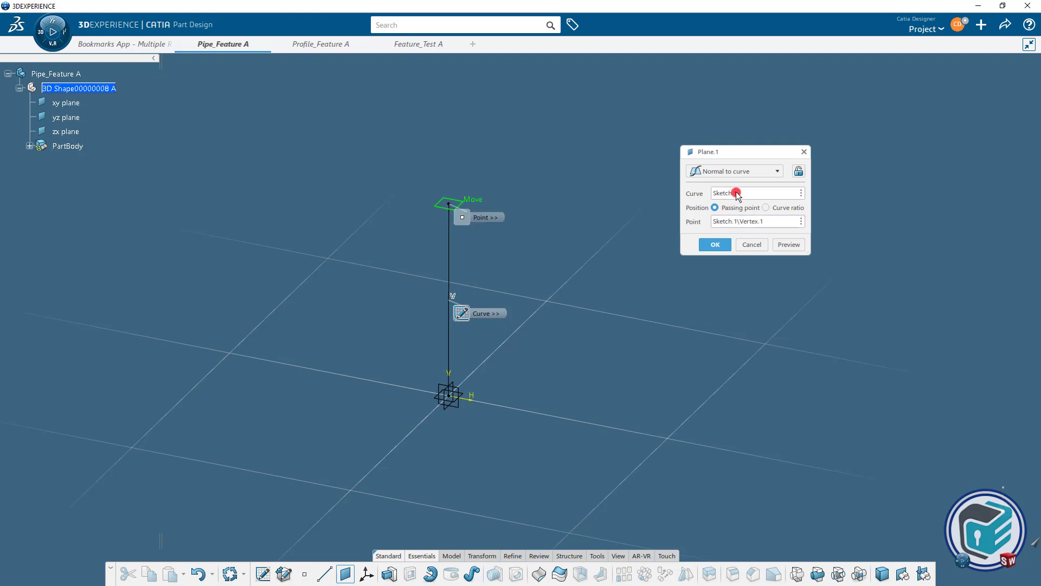
left_click(714, 245)
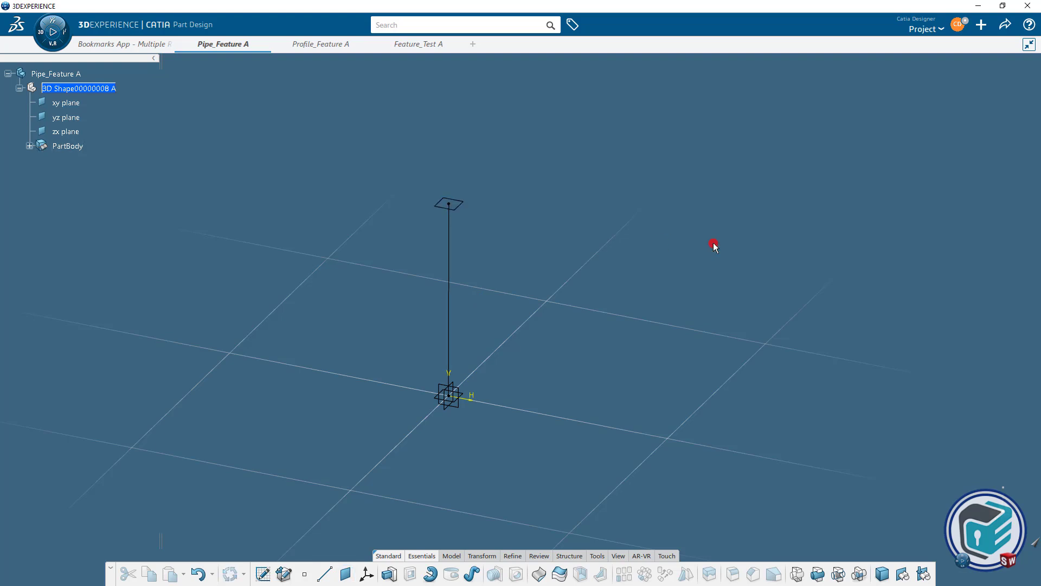
Position a sketch on Plane.1, origin projected on Sketch.1/Vertex.2, horizontal direction reversed.
left_click(262, 576)
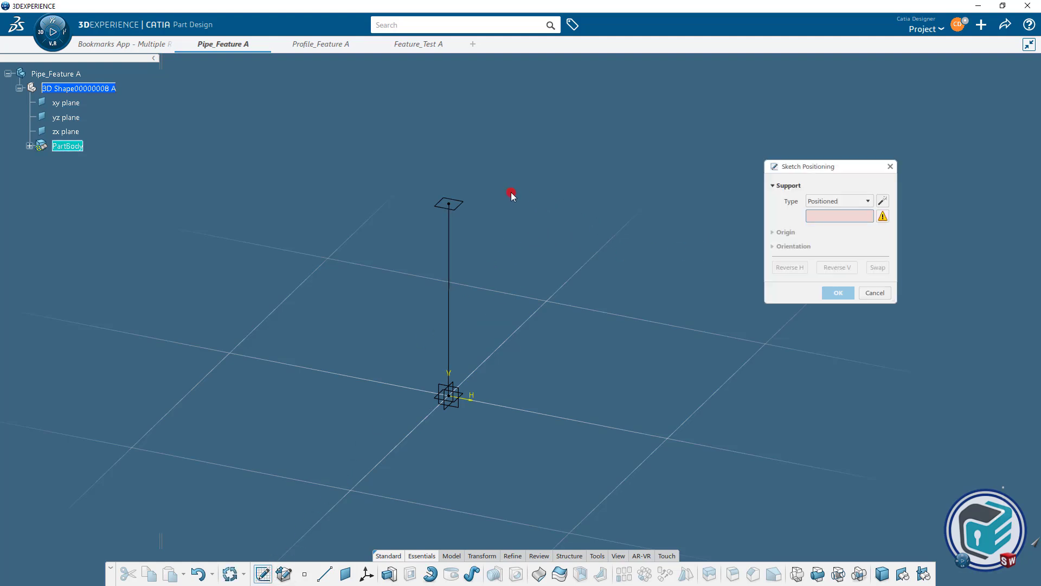
left_click(459, 204)
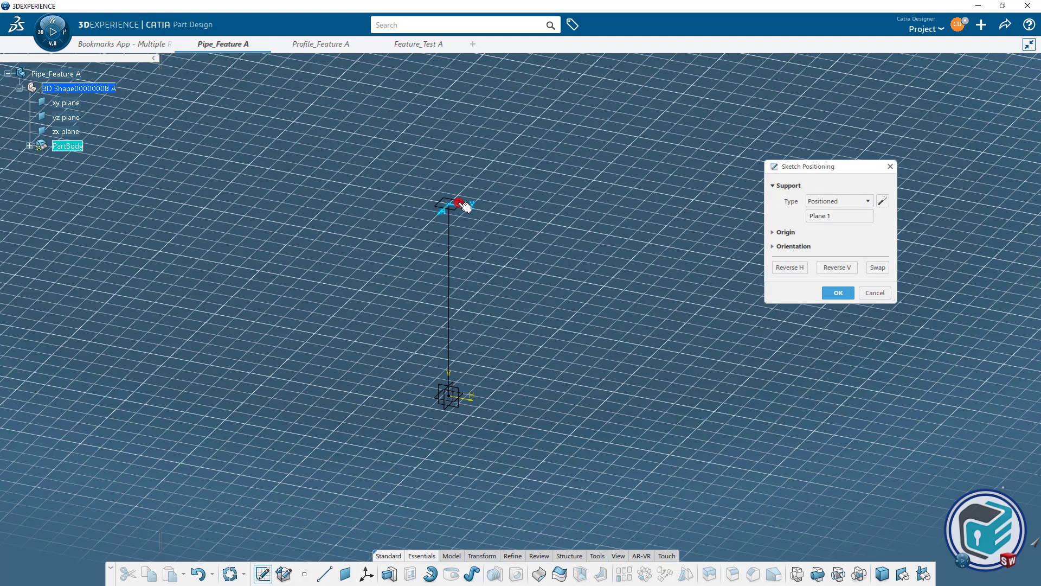
left_click(784, 234)
left_click(822, 248)
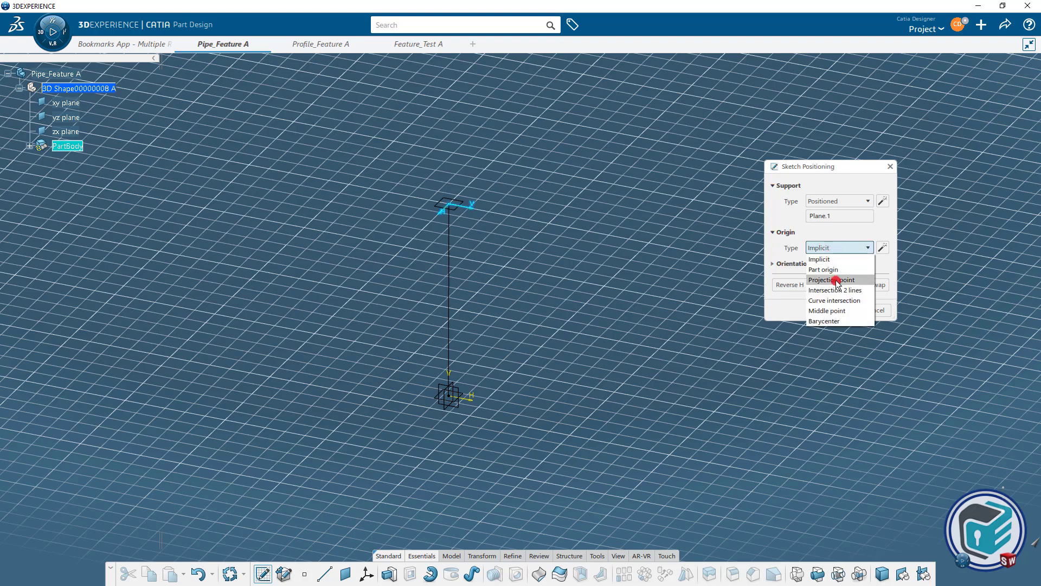
left_click(836, 281)
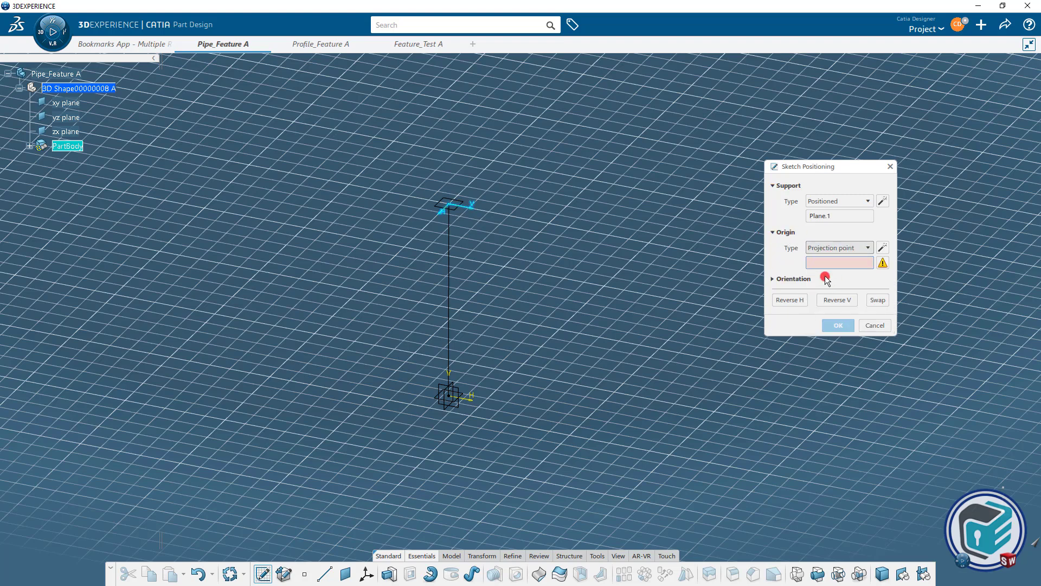
left_click(455, 205)
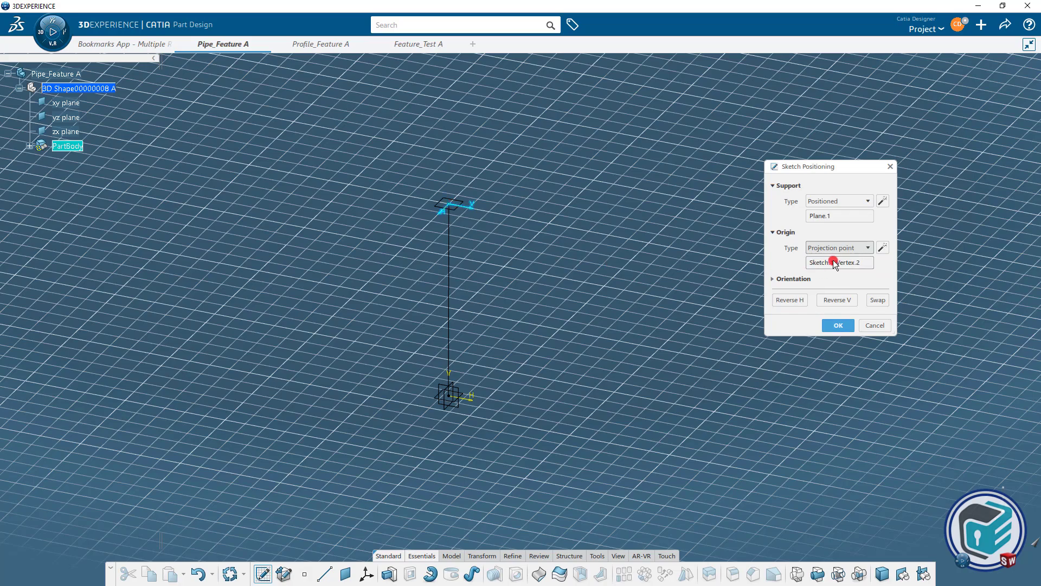
mouse_move(516, 235)
middle_mouse_down()
mouse_move(499, 356)
mouse_move(507, 269)
mouse_move(516, 318)
mouse_move(528, 330)
mouse_move(532, 318)
middle_mouse_up()
left_click(793, 300)
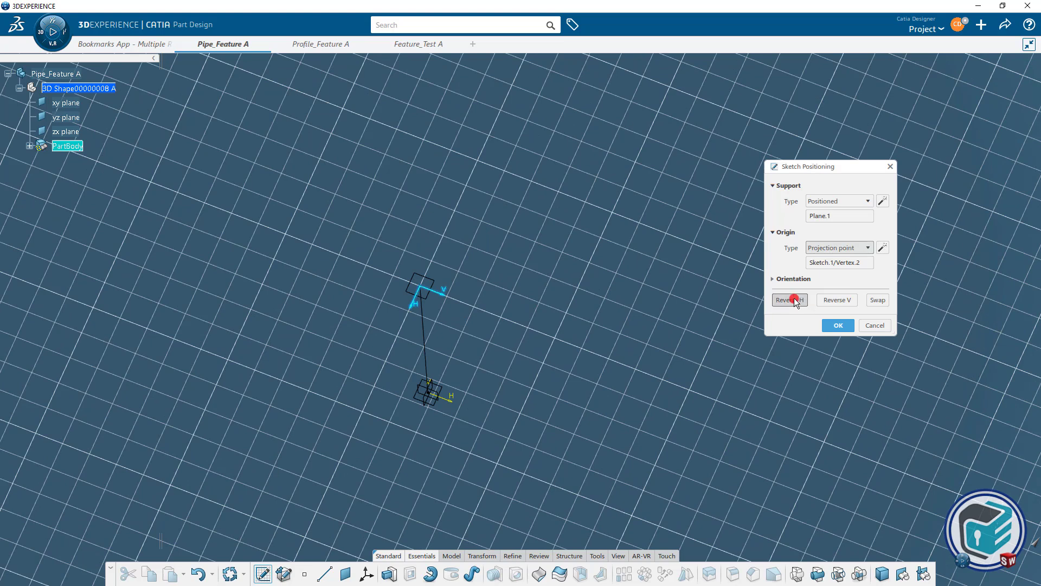
left_click(838, 326)
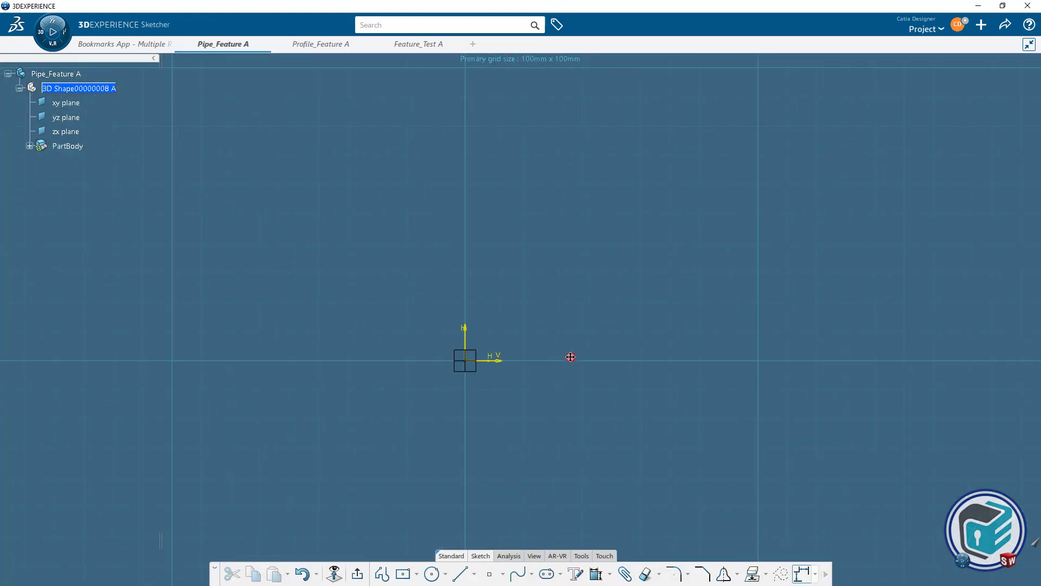
Draw a circle centred on the sketch origin and constrain its radius to 20.
left_click(432, 574)
left_click(490, 277)
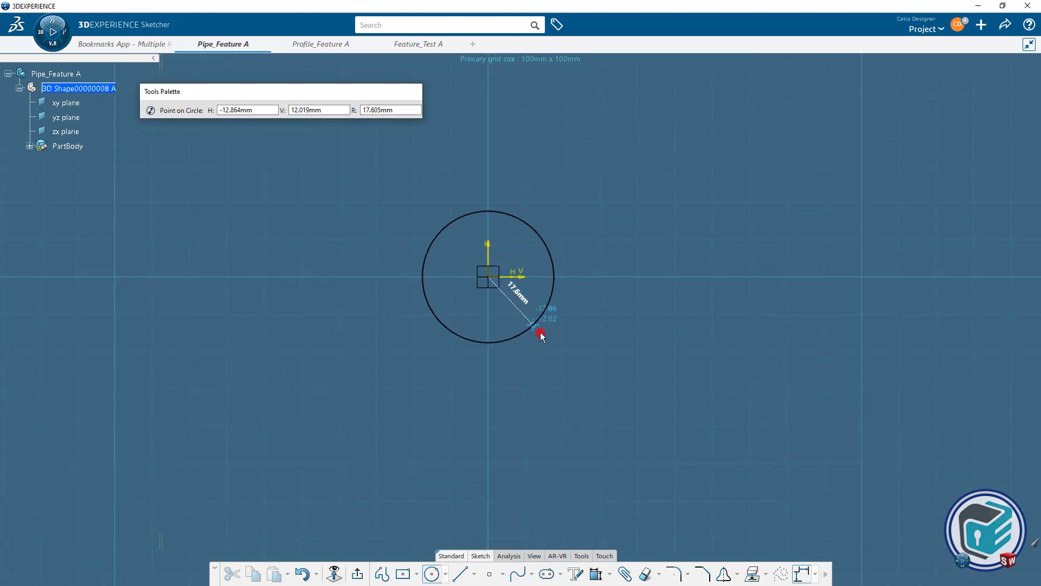
left_click(549, 336)
left_click(660, 302)
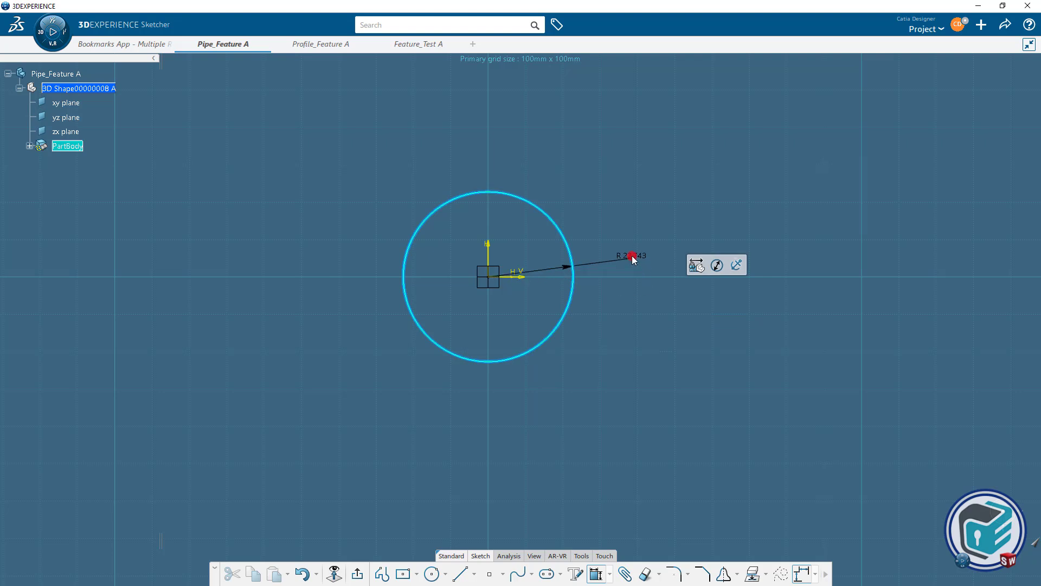
left_click(633, 256)
type("20")
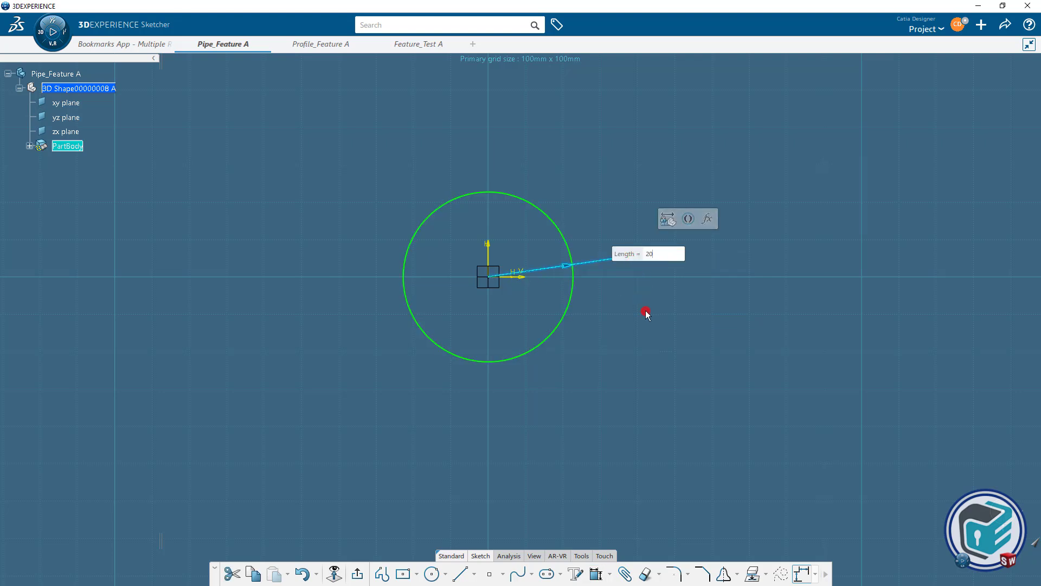
key("Return")
Add a concentric inner circle of radius 18, then exit the sketch.
left_click(431, 573)
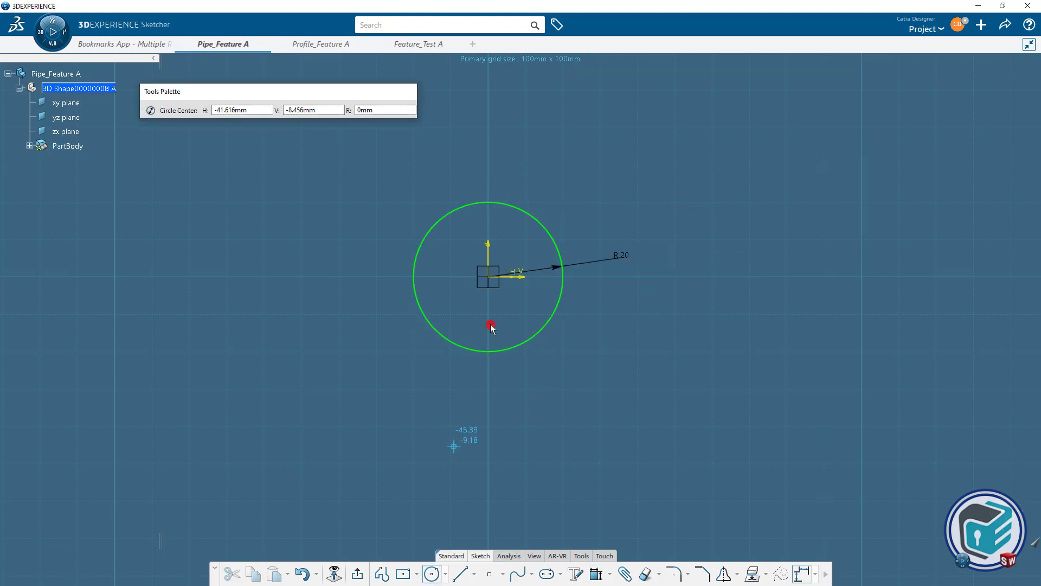
left_click(488, 277)
left_click(512, 317)
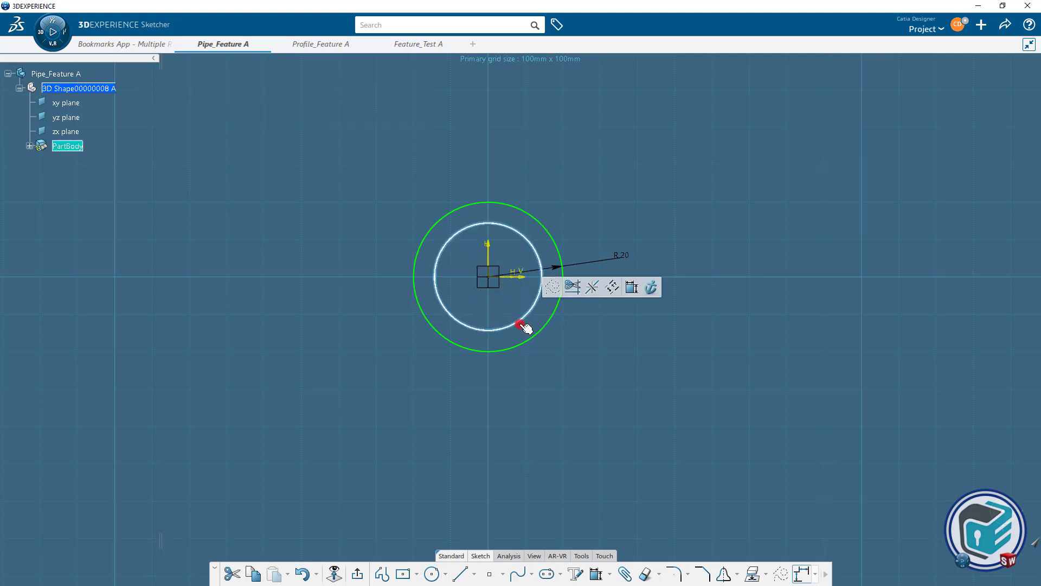
left_click(635, 284)
left_click(597, 310)
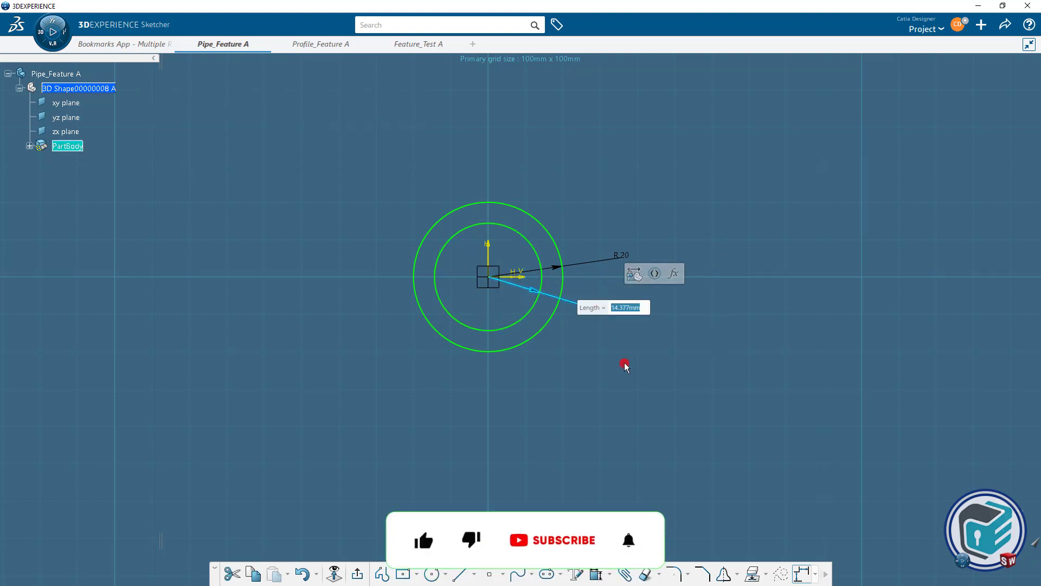
type("18")
key("Return")
left_click(623, 362)
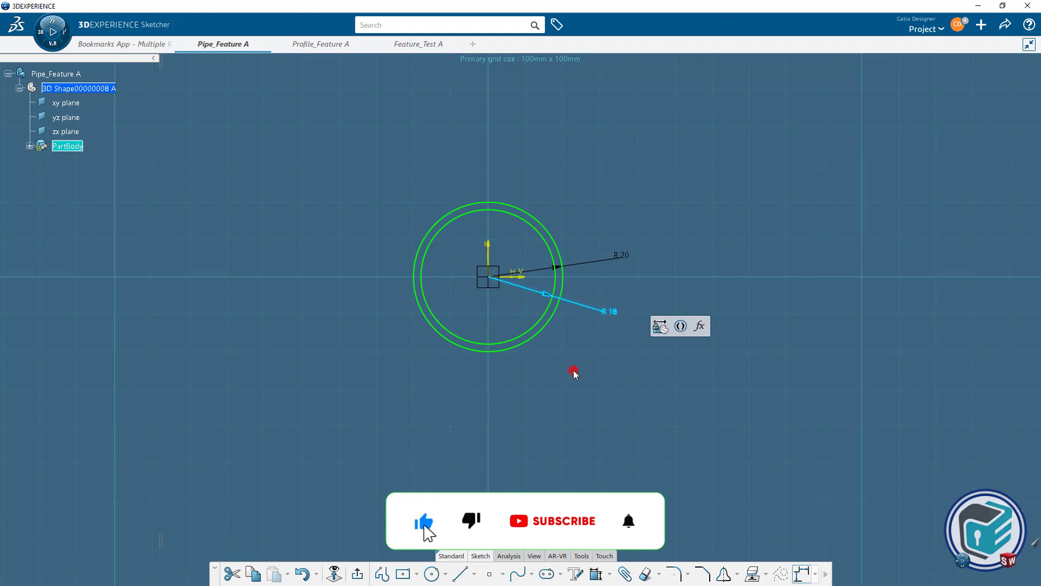
left_click(356, 574)
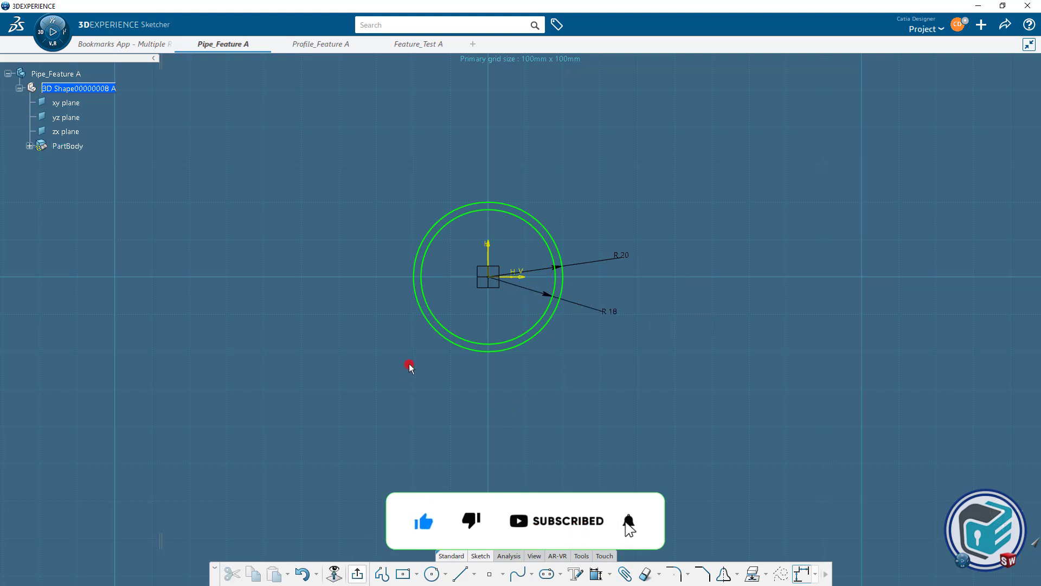
middle_click_drag(599, 398, 526, 326)
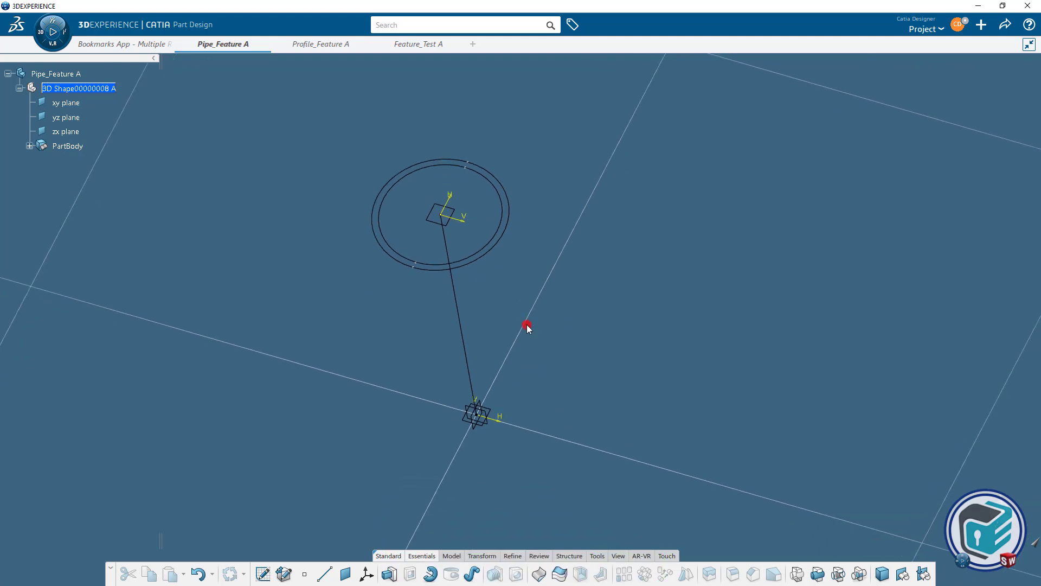
Create Rib.1 using Sketch.2 as profile and Sketch.1 as centre curve.
left_click(473, 573)
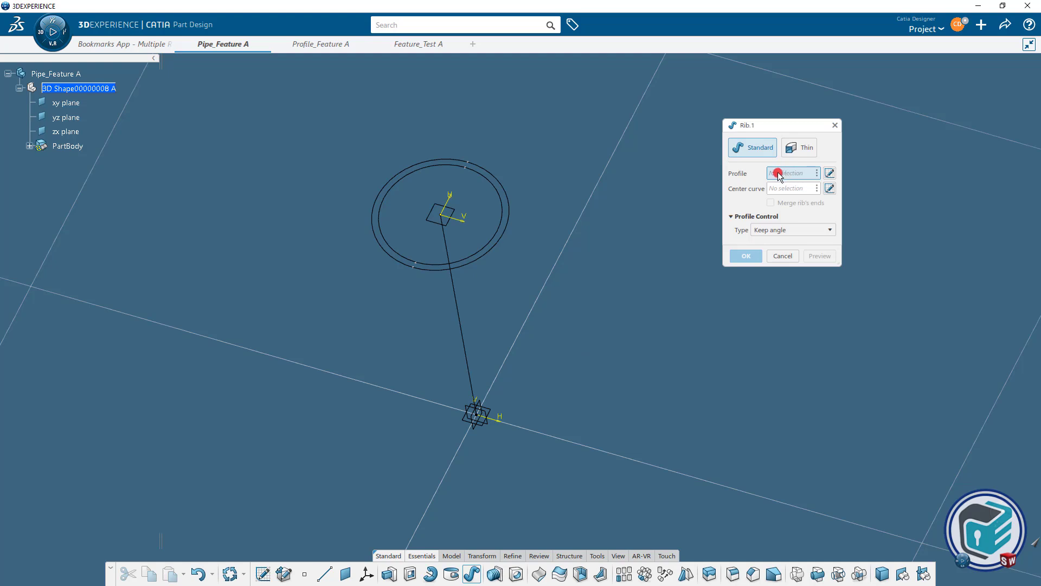
left_click(508, 225)
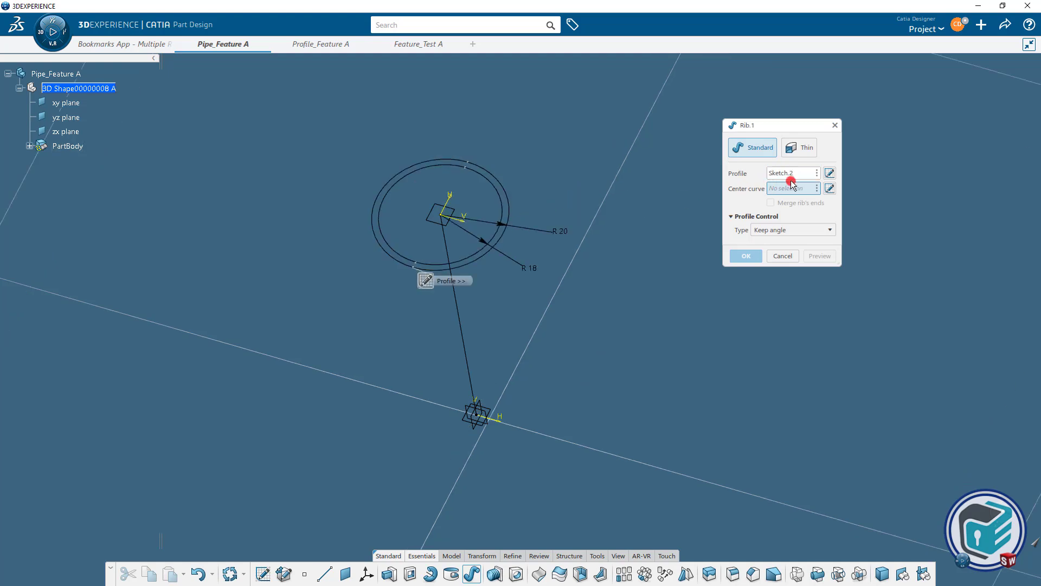
left_click(467, 327)
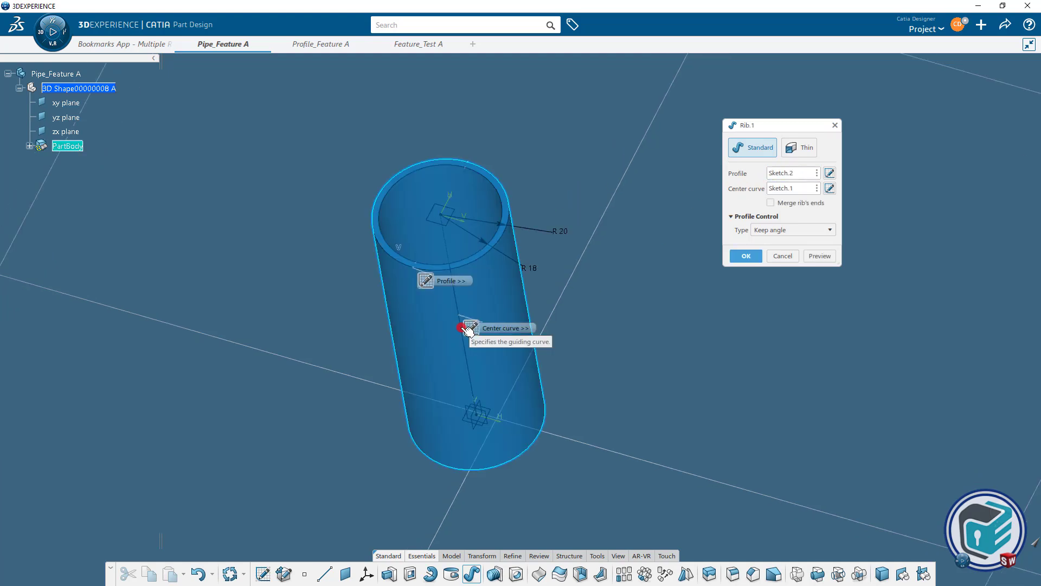
left_click(751, 258)
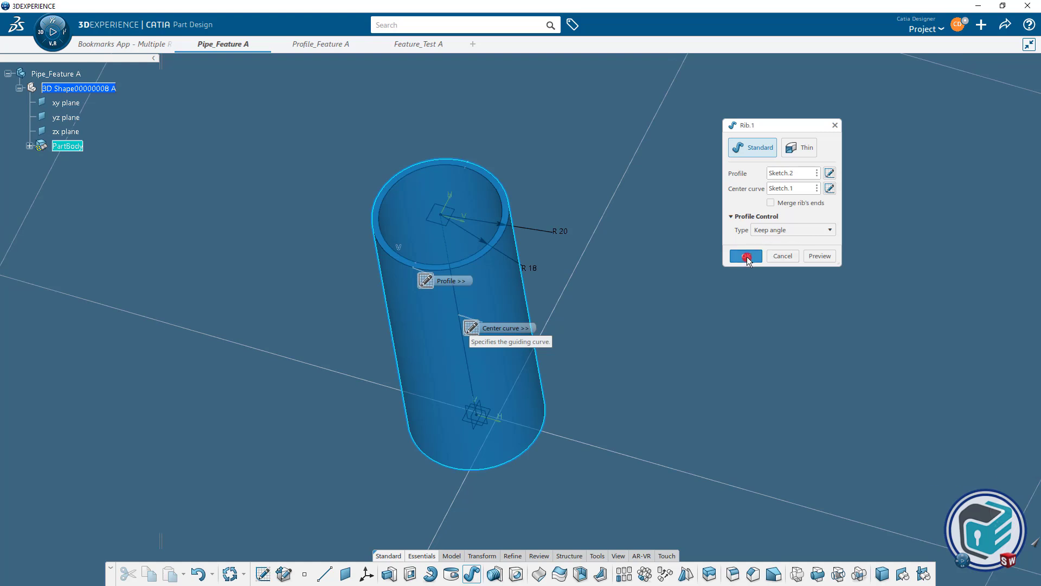
left_click(31, 147)
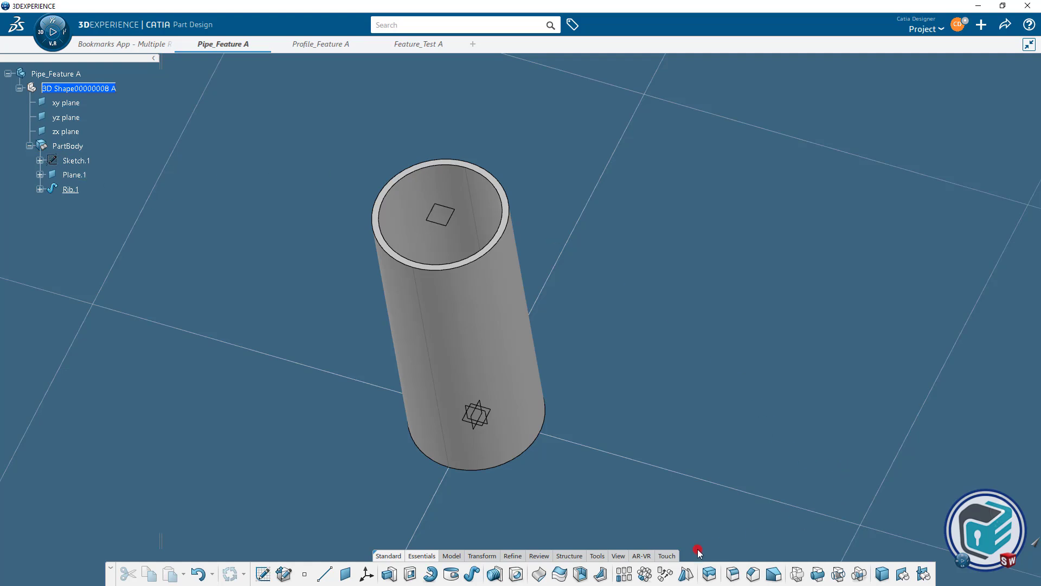
Start a Power Copy definition containing Rib.1 and Plane.1.
left_click(597, 555)
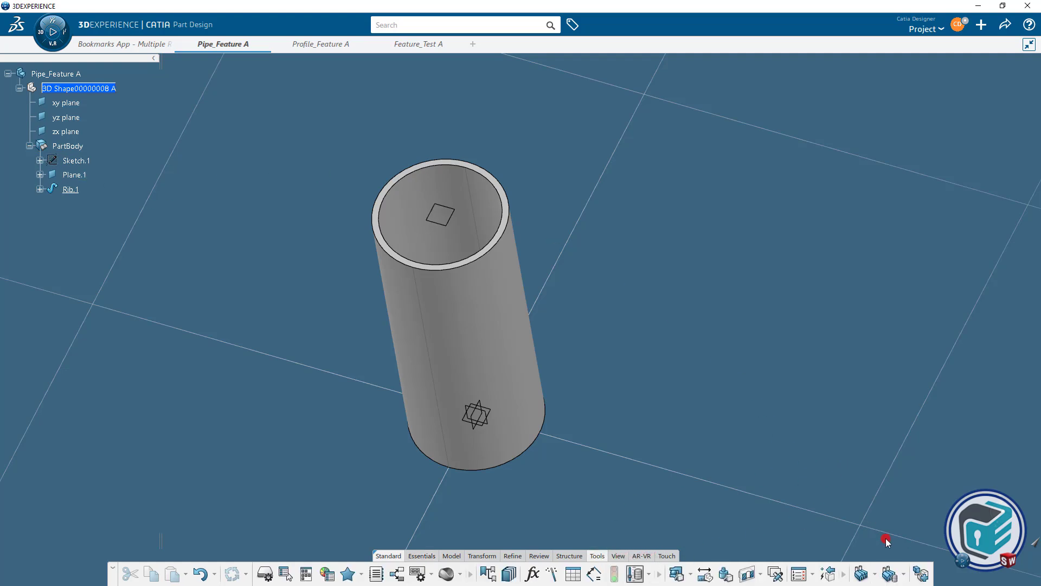
left_click(874, 575)
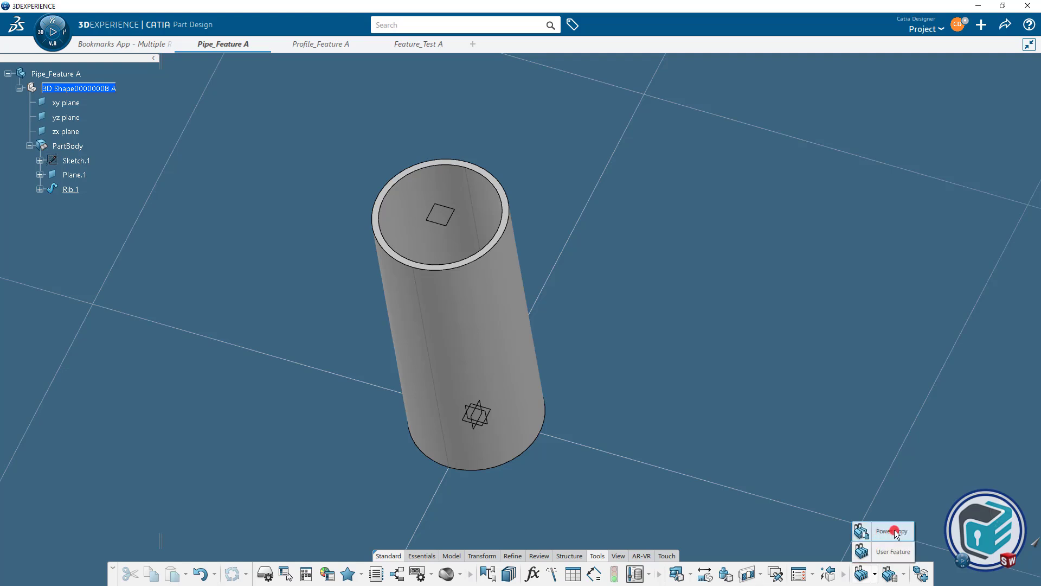
left_click(889, 531)
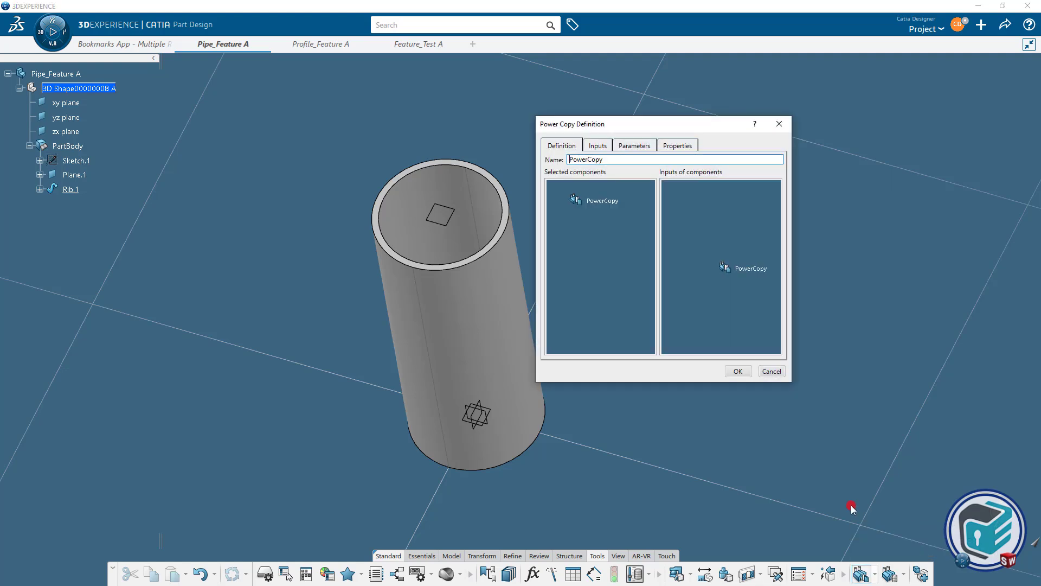
left_click_drag(792, 386, 900, 491)
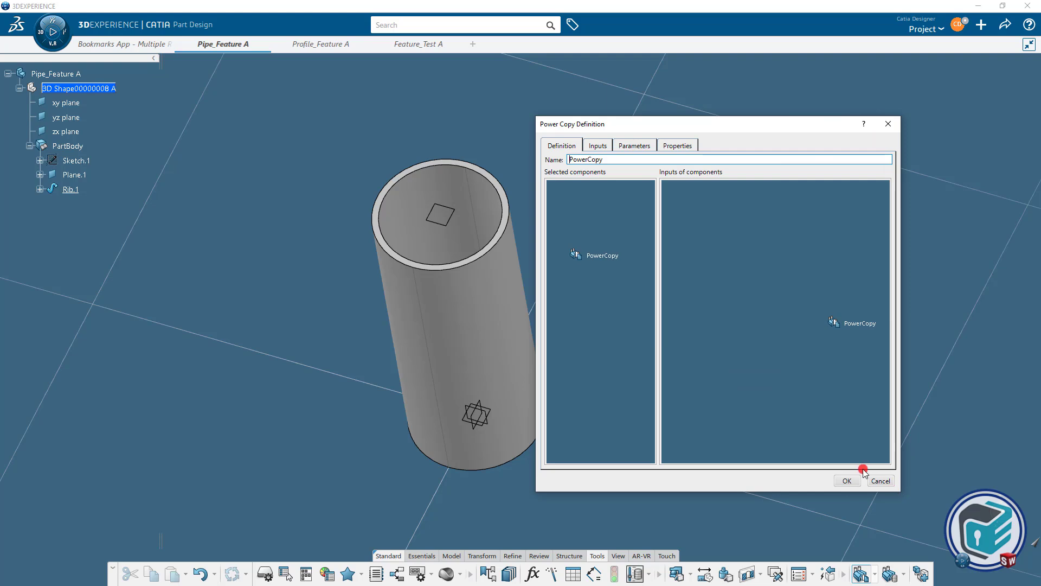
left_click(71, 189)
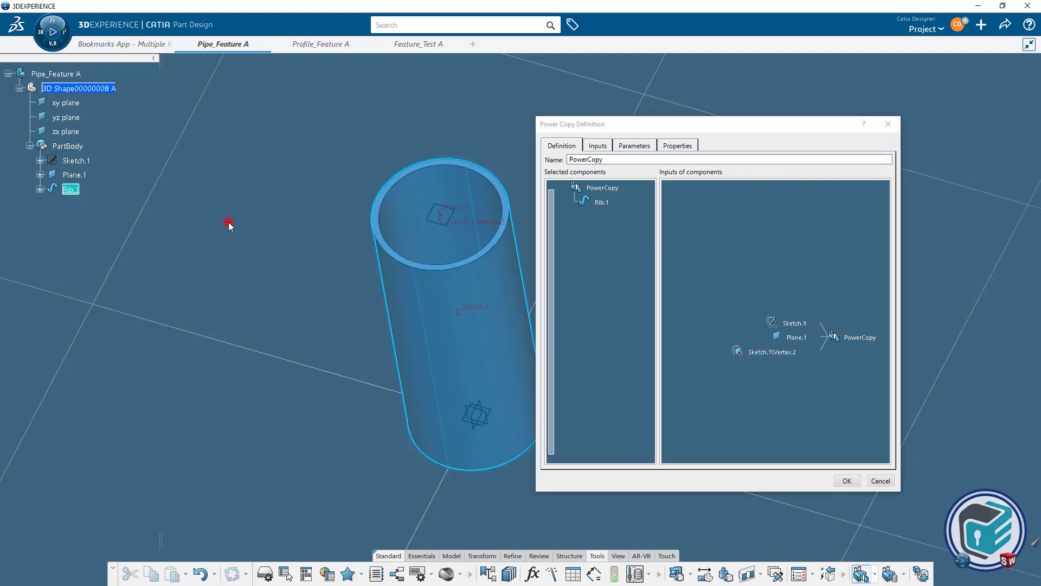
left_click(794, 337)
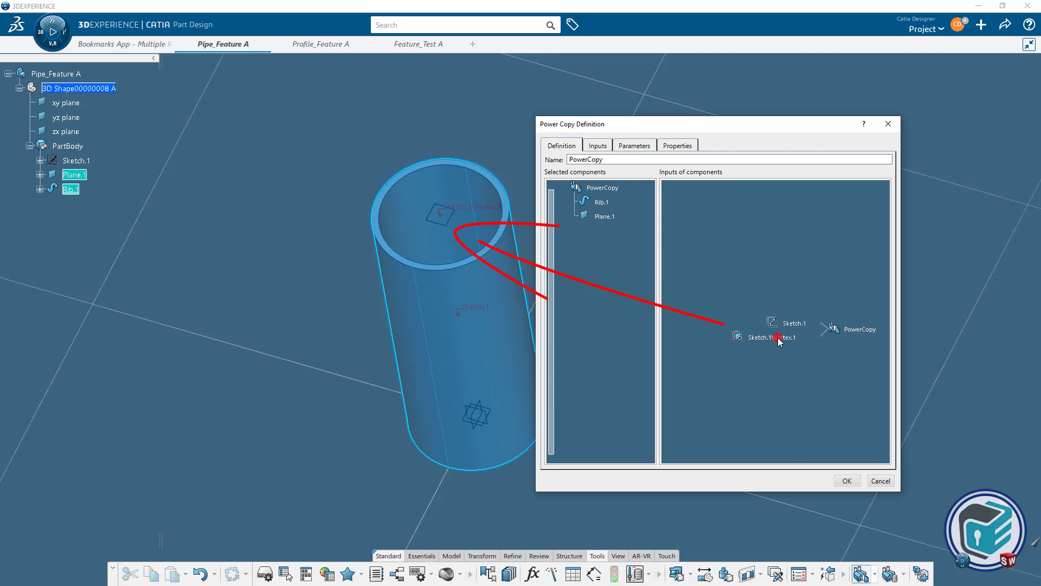
middle_click_drag(497, 315, 413, 278)
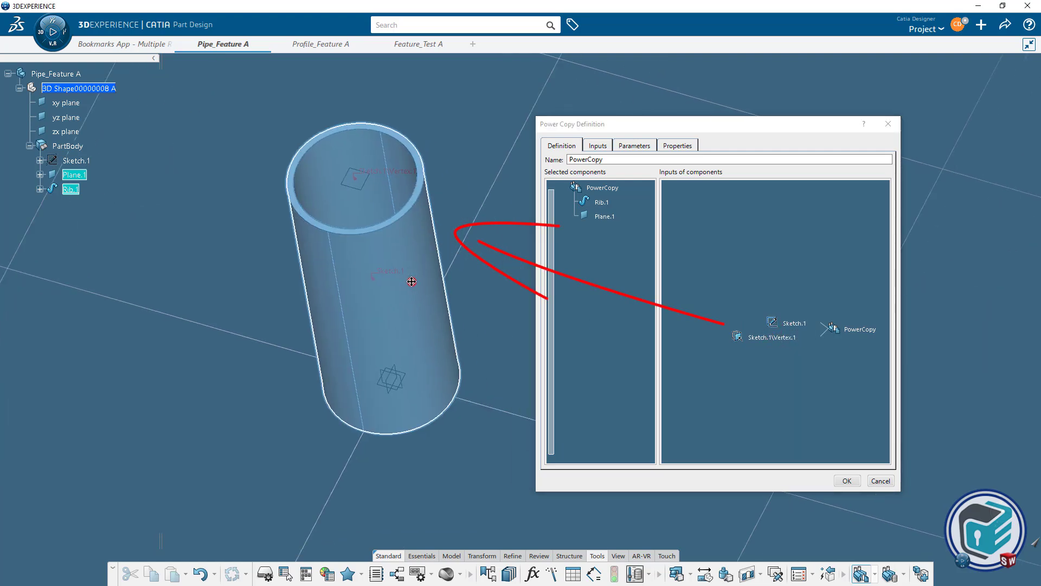
Rename the power copy to Pipe_PowerCopy.
left_click_drag(604, 162, 567, 160)
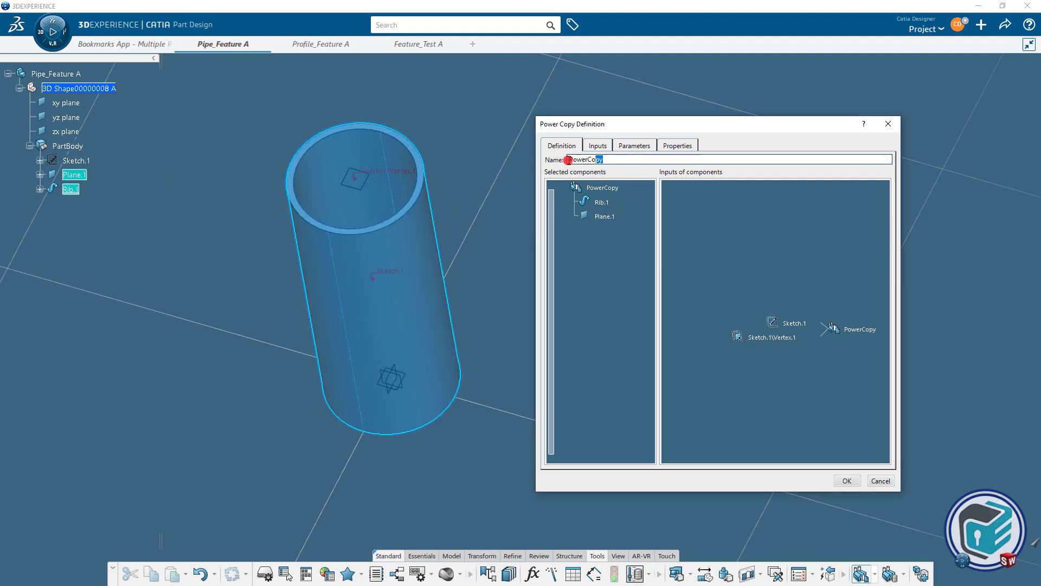
key("Caps_Lock")
type("Pipe")
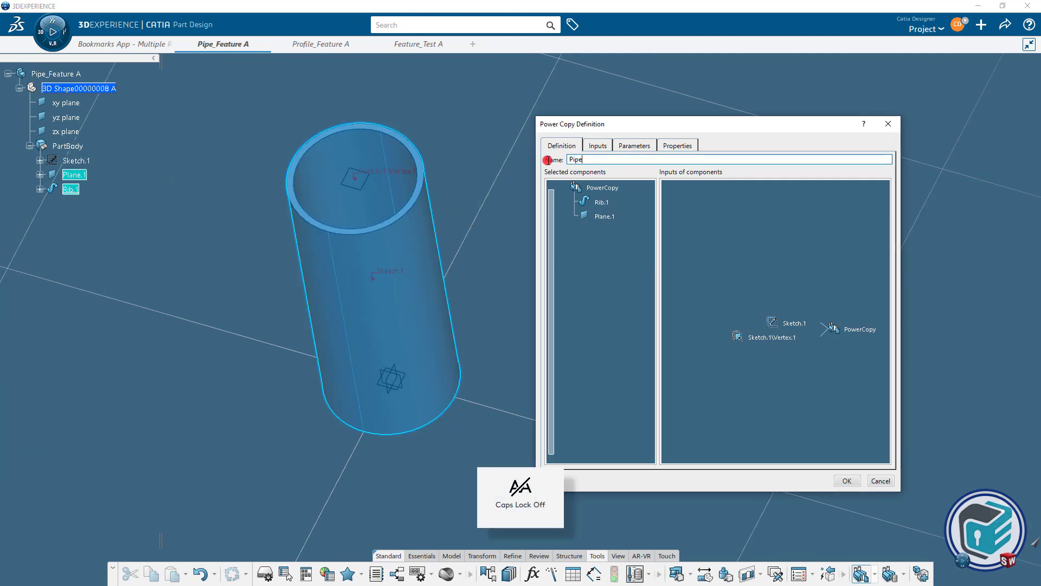
type("_")
key("Caps_Lock")
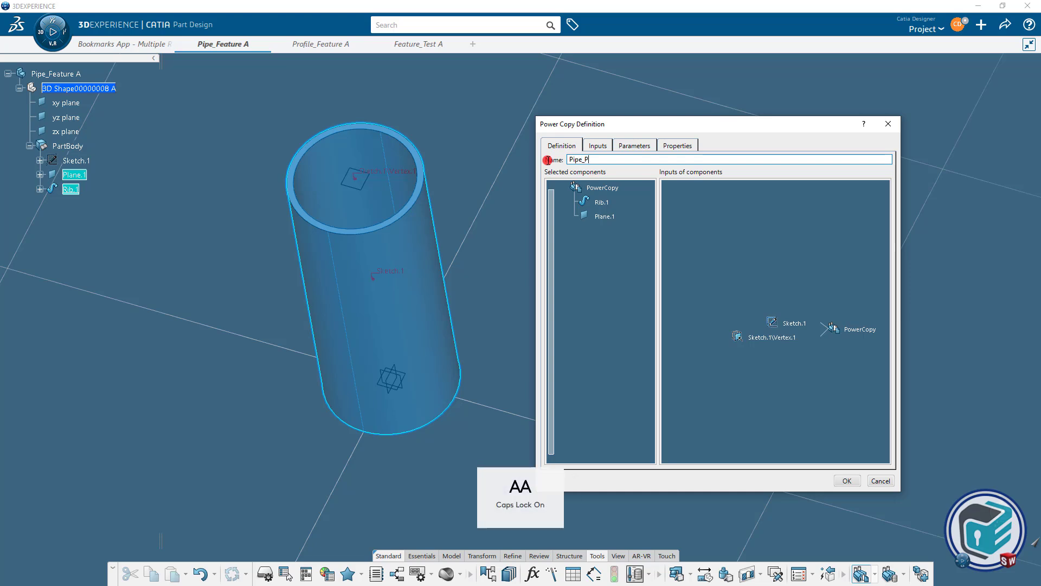
type("P")
key("Caps_Lock")
type("ower")
key("Caps_Lock")
type("Copy")
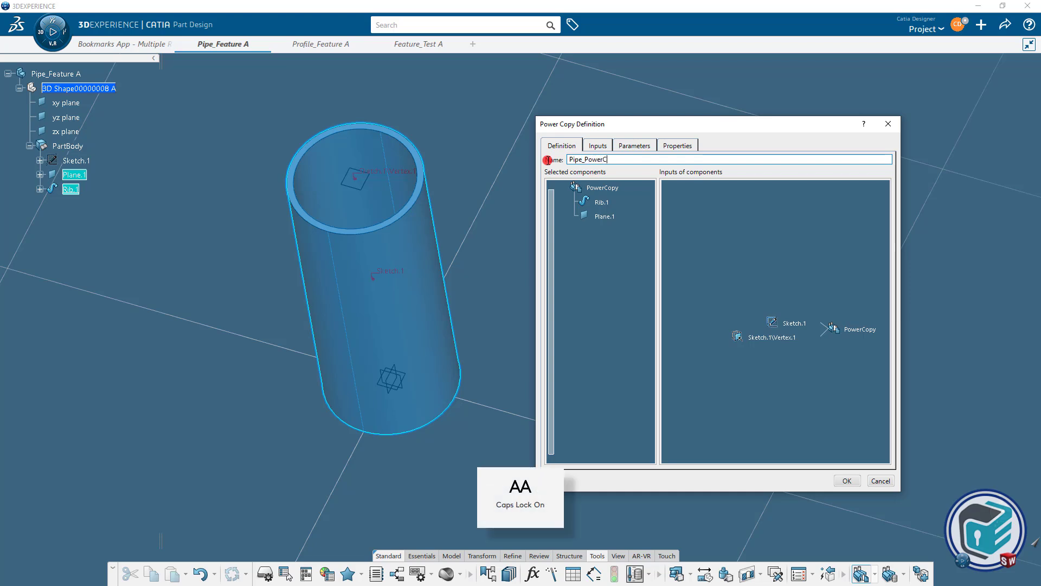
Review the Inputs, Parameters and Properties tabs, then confirm the power copy.
left_click(598, 145)
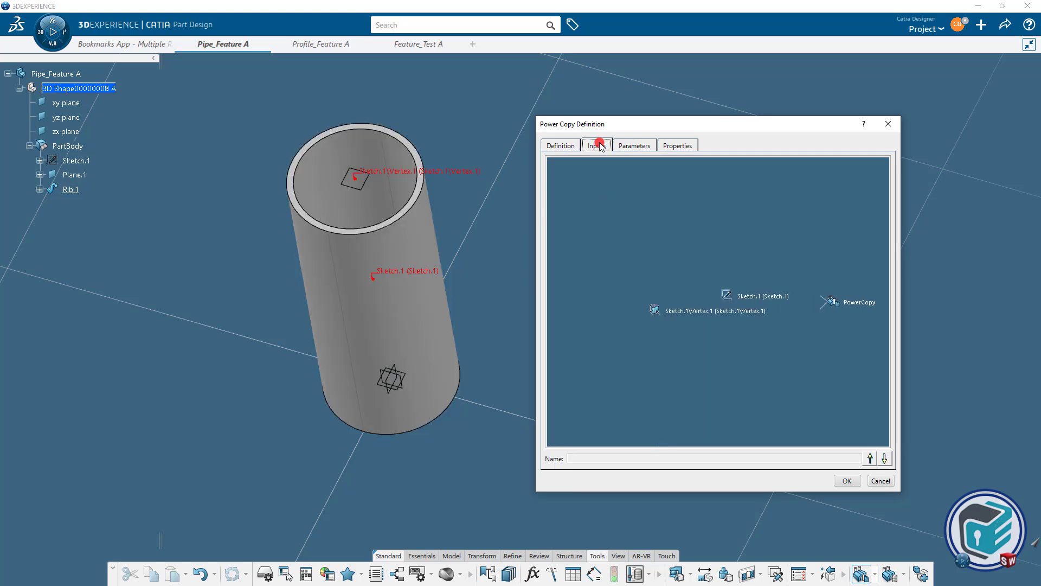
left_click(634, 147)
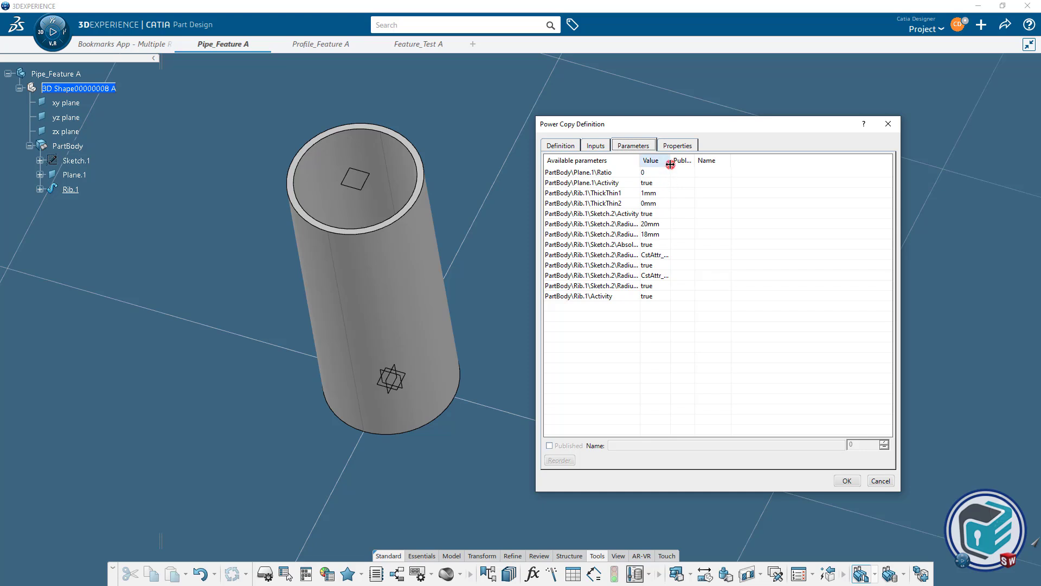
mouse_move(671, 160)
left_mouse_down()
mouse_move(695, 160)
mouse_move(663, 161)
left_mouse_up()
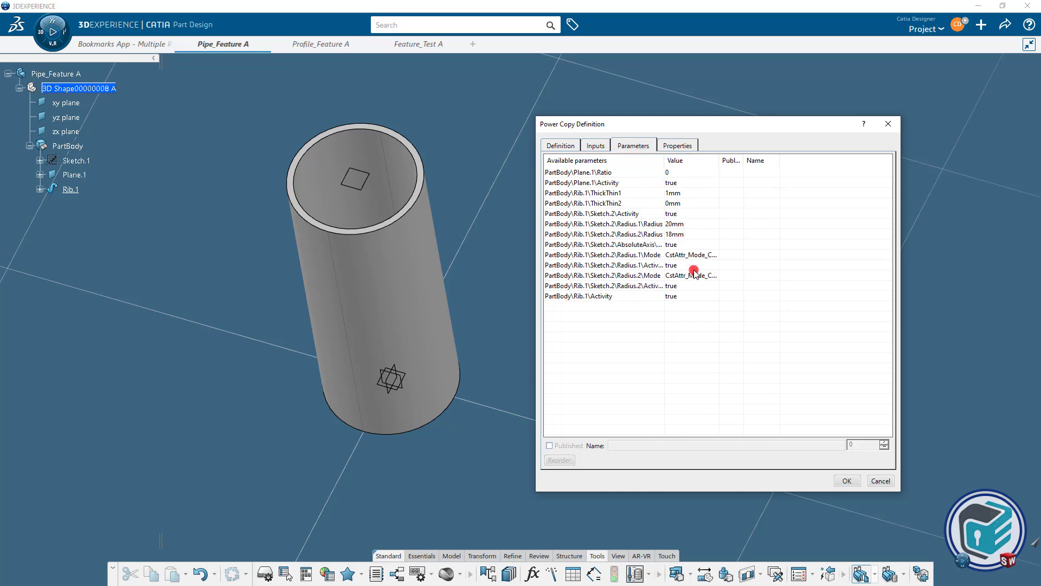
left_click(693, 234)
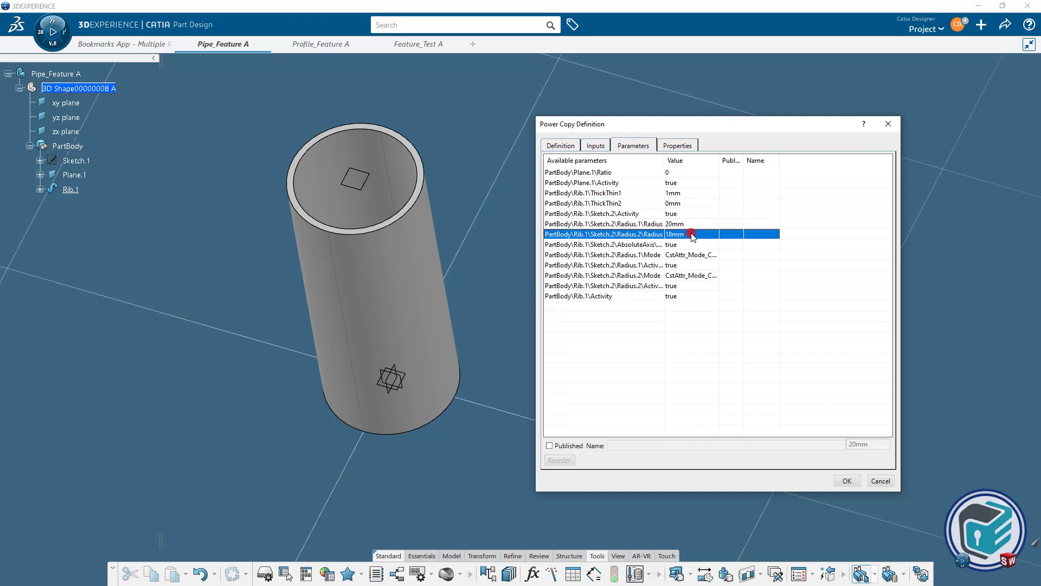
left_click(690, 193)
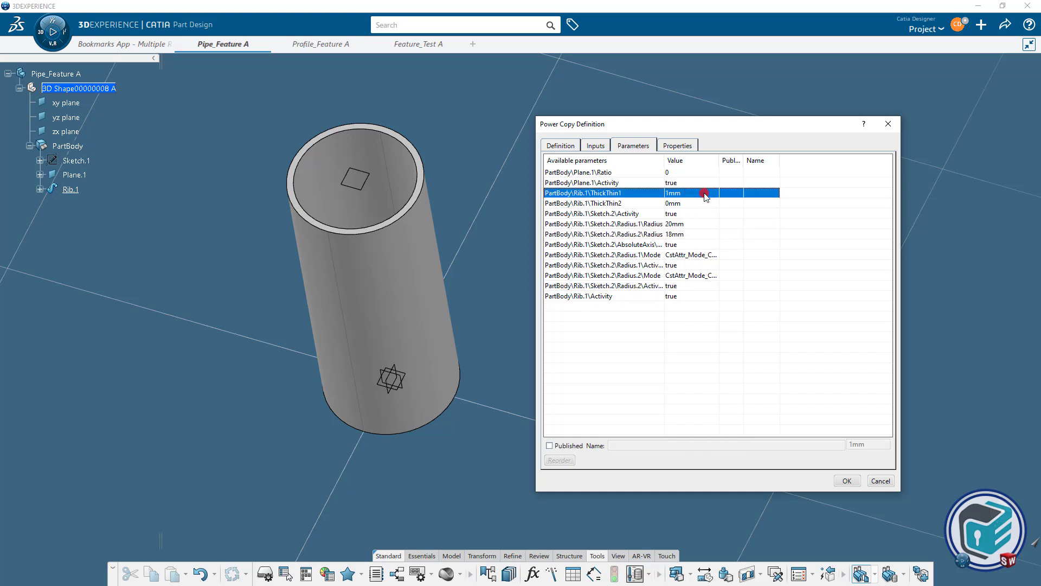
left_click(677, 145)
left_click(850, 481)
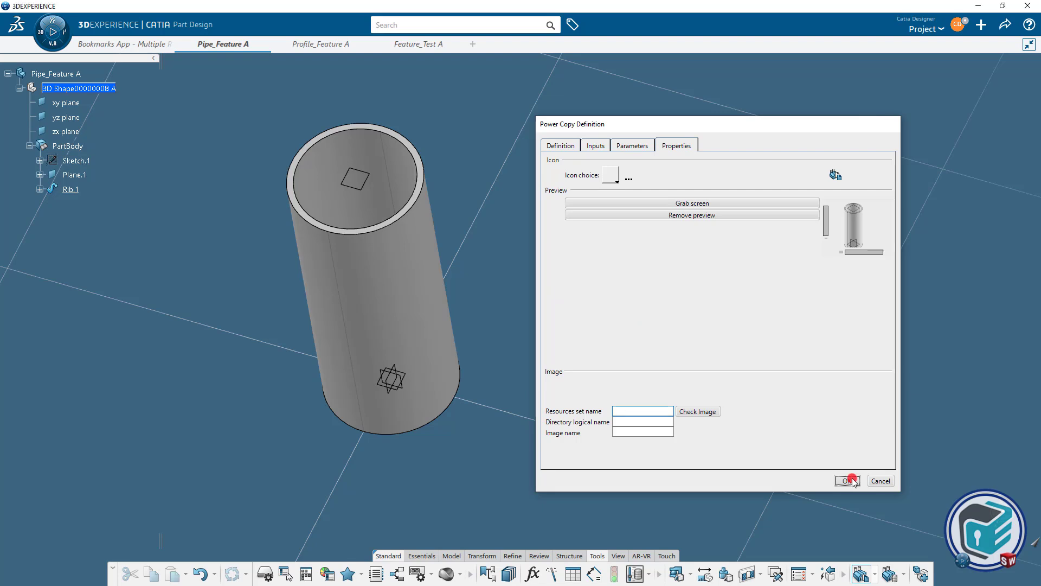
Check Pipe_PowerCopy in the tree and save the Pipe_Feature A part.
left_click(29, 146)
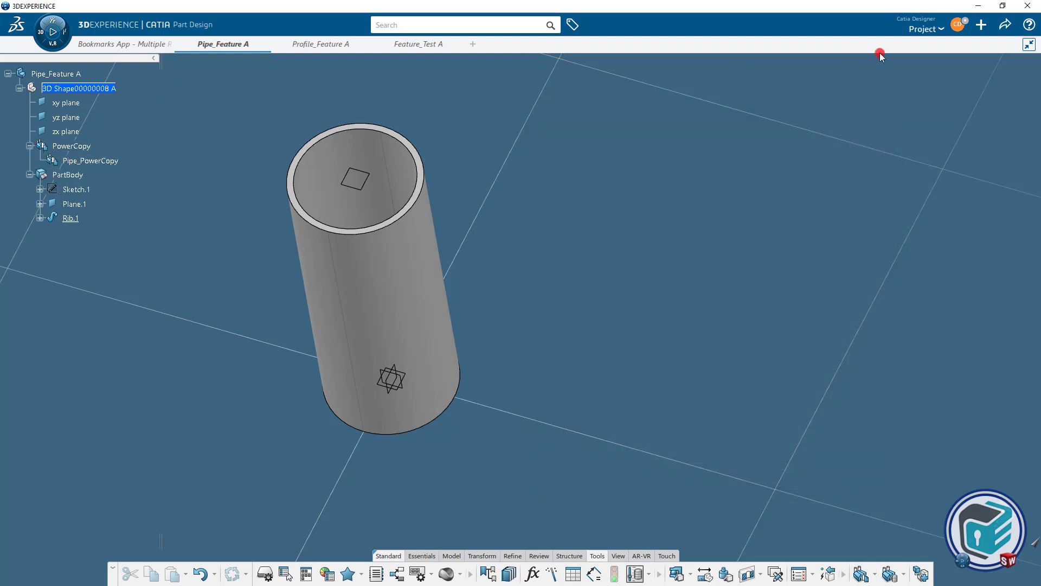
left_click(1004, 25)
left_click(964, 44)
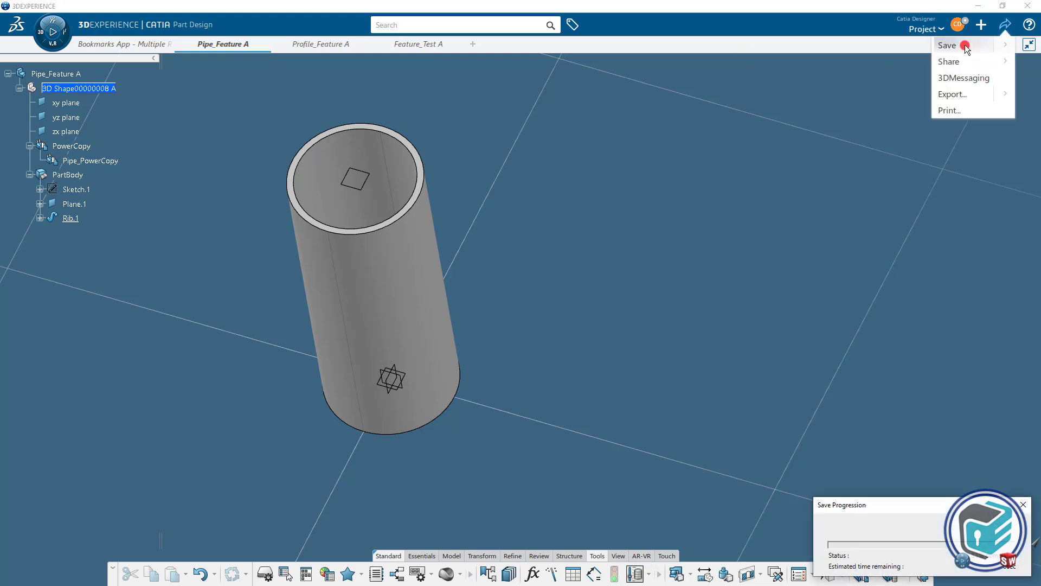
Create a new bookmark named Pipe under Library in the Bookmark Editor.
left_click(130, 46)
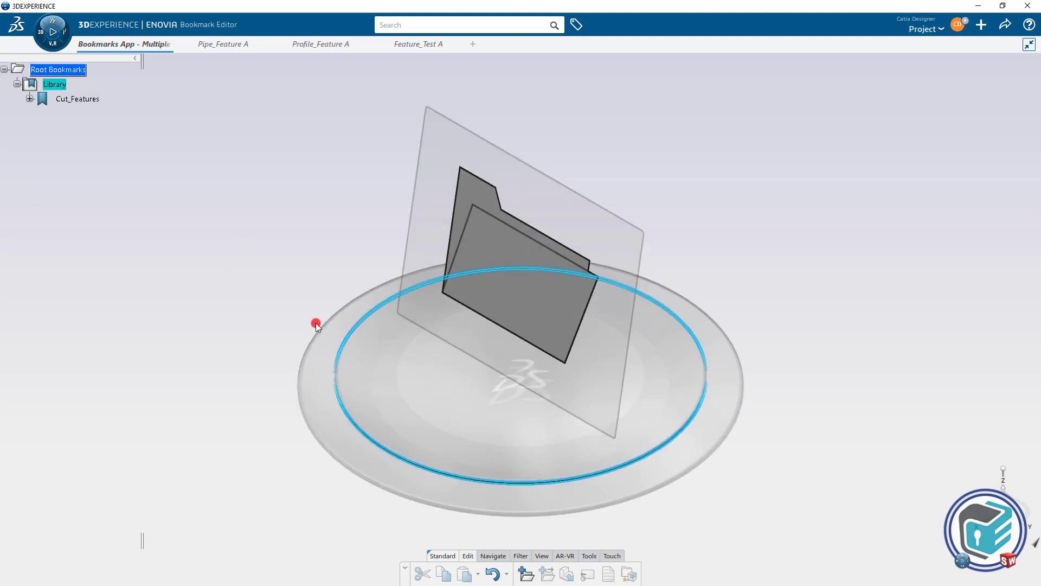
left_click(526, 573)
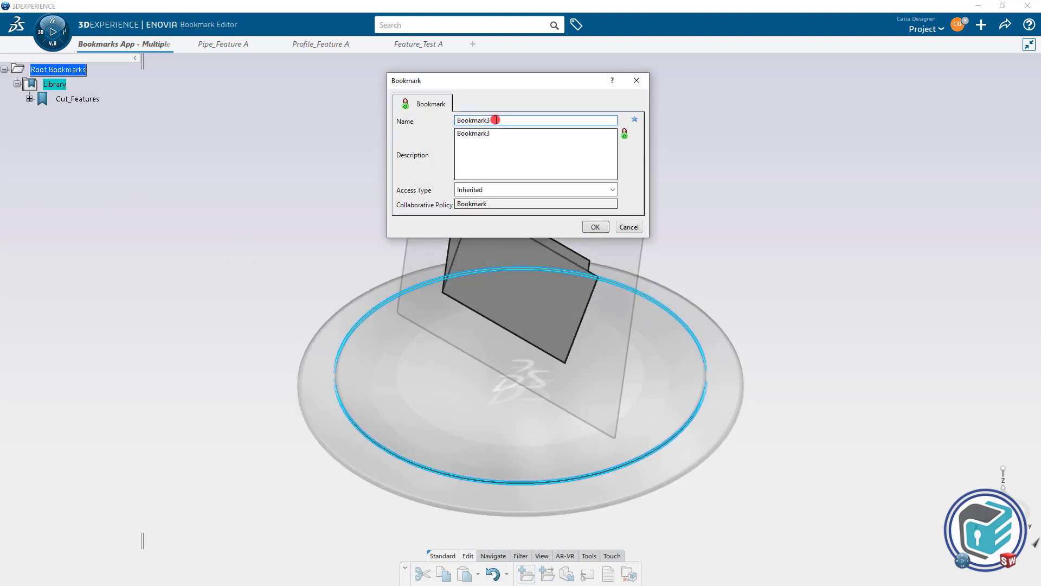
key("Caps_Lock")
type("P")
key("Caps_Lock")
type("i")
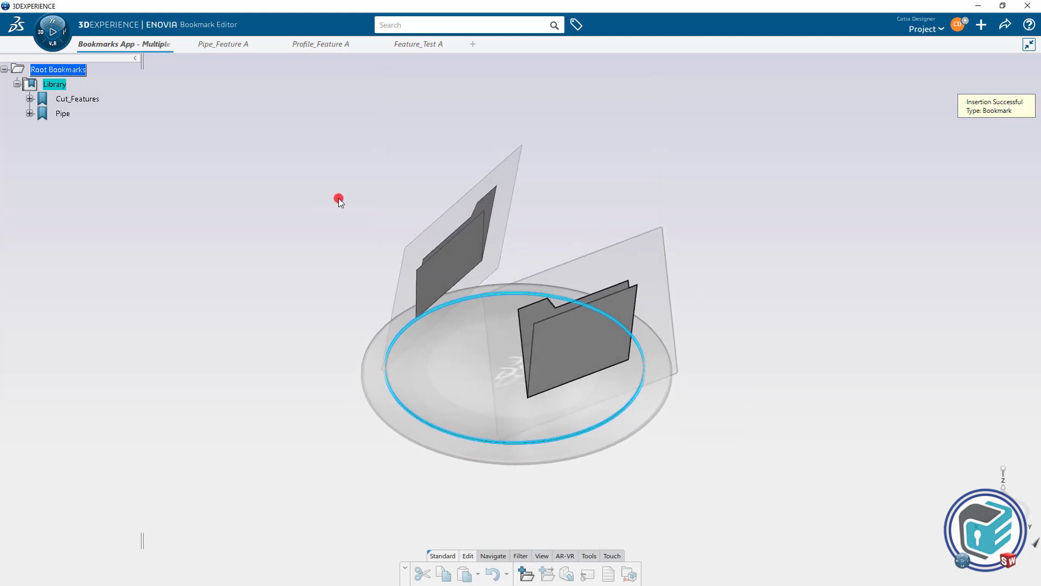
Insert the Pipe_Feature A part into the Pipe bookmark and return to the part.
left_click(62, 113)
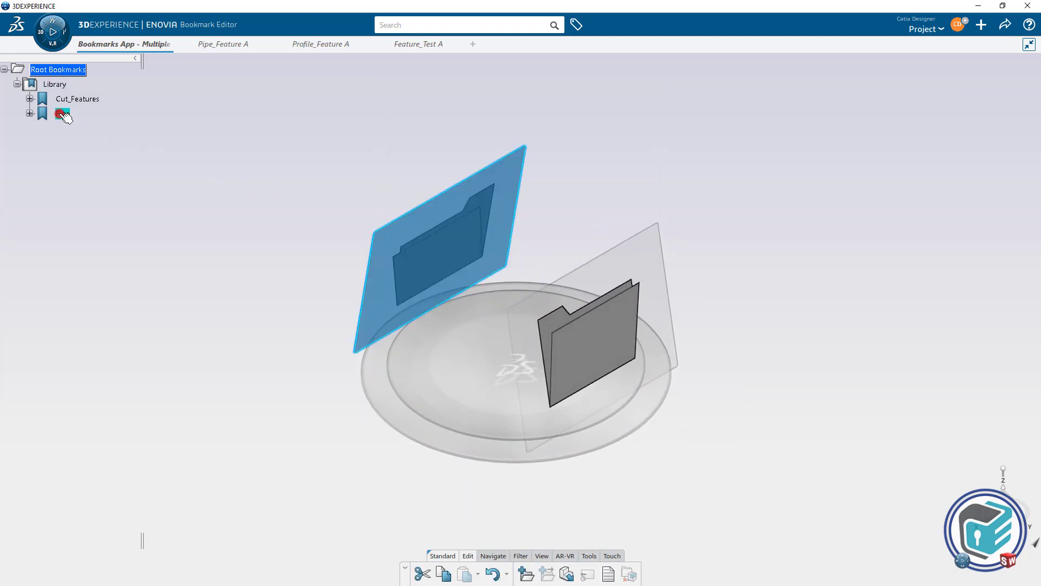
type("Pipe")
left_click(566, 574)
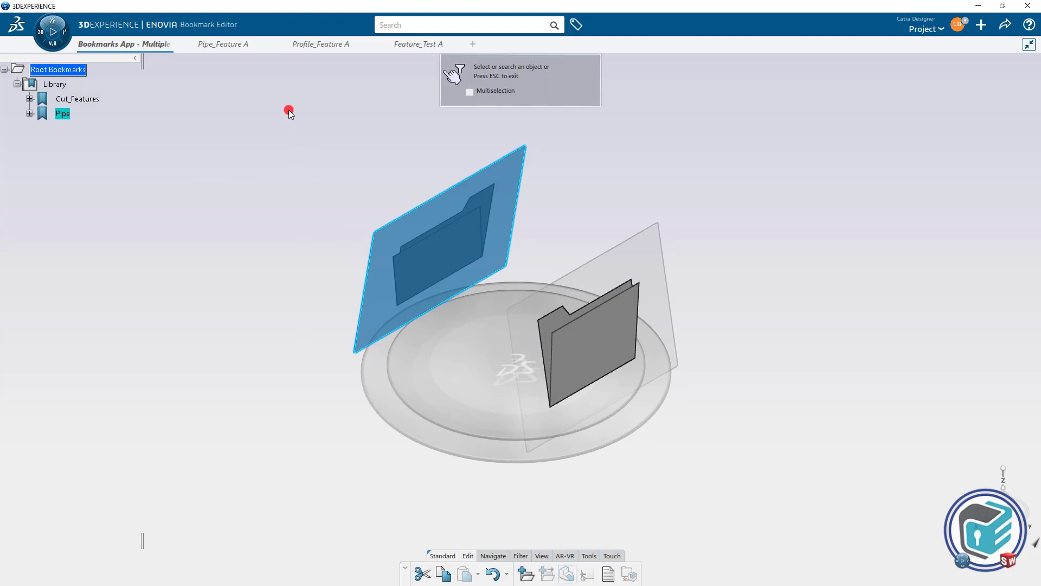
left_click(230, 46)
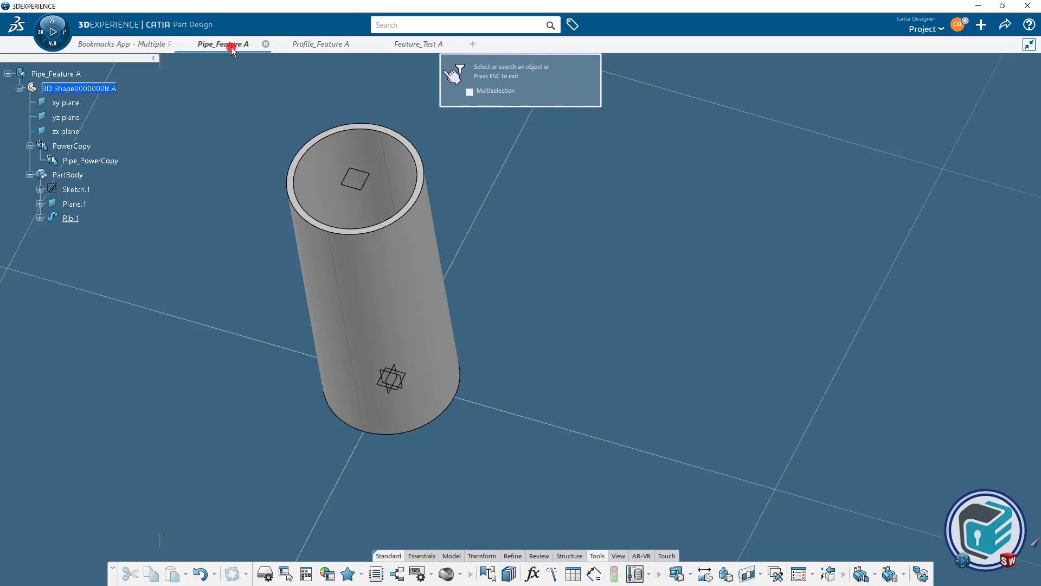
left_click(62, 75)
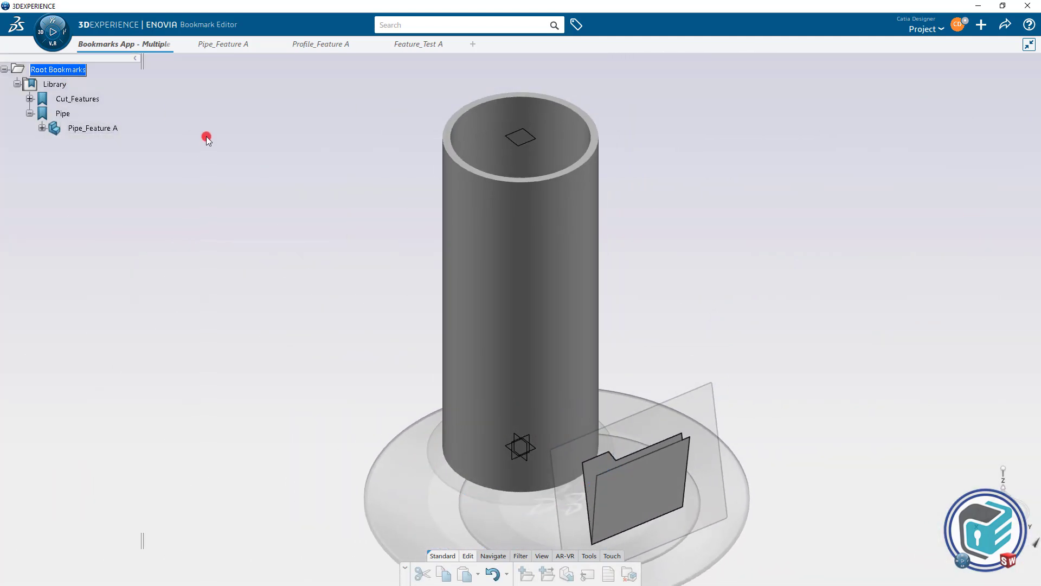
left_click(30, 113)
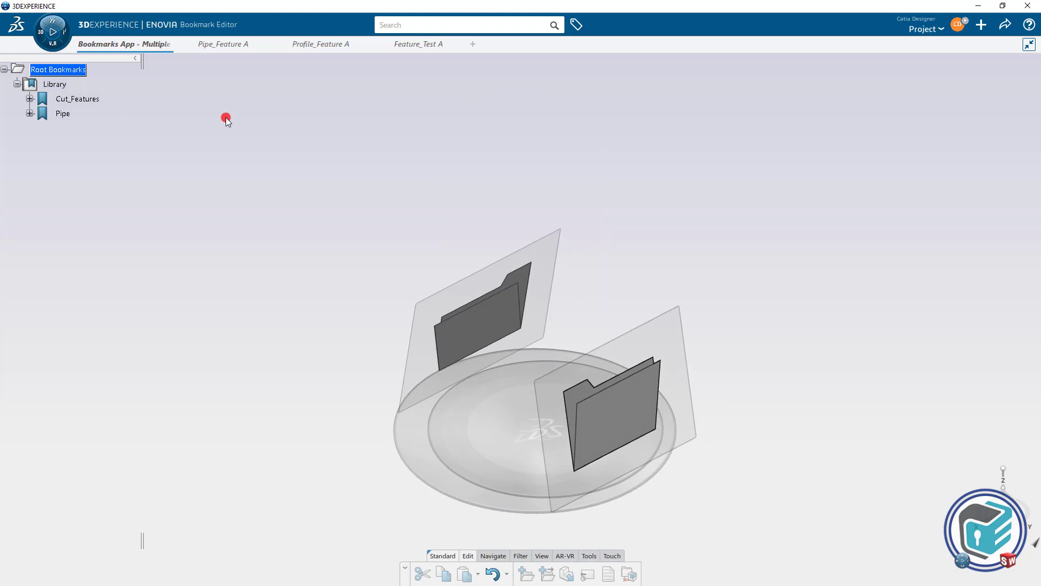
left_click(249, 57)
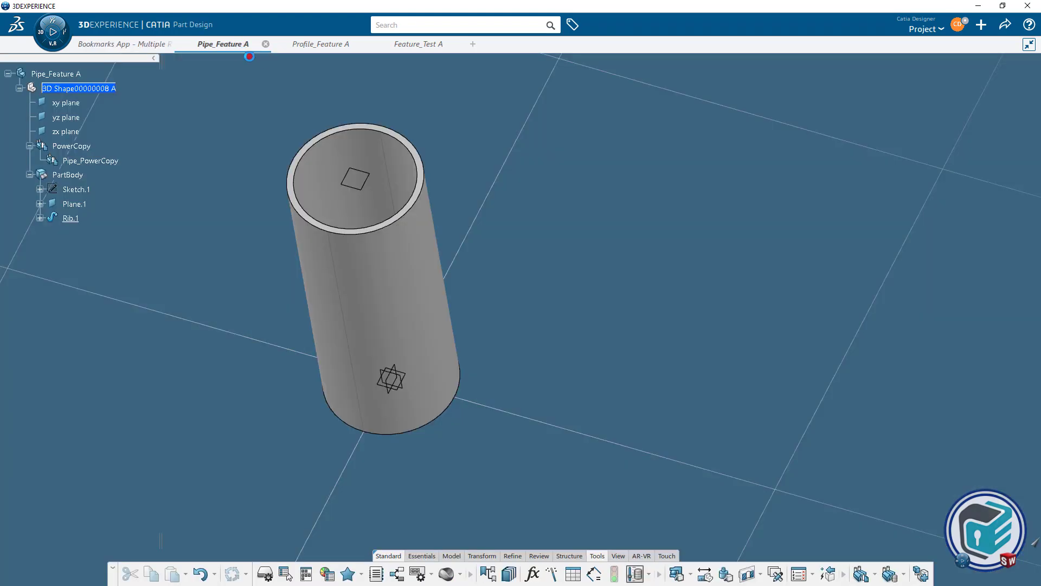
Close Pipe_Feature A and, in Profile_Feature A, sketch a vertical line on the yz plane.
left_click(265, 45)
left_click(229, 46)
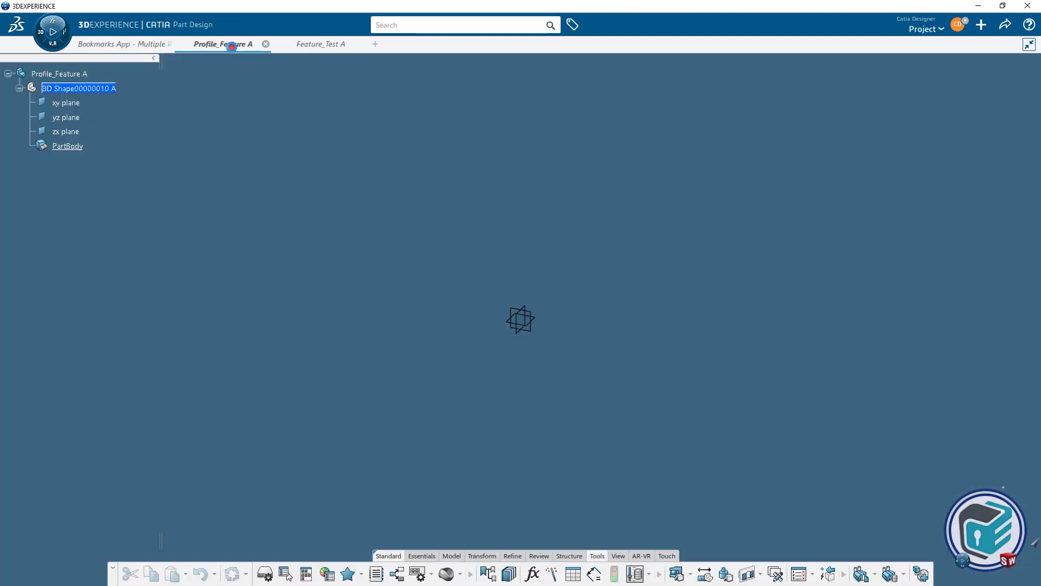
left_click(530, 317)
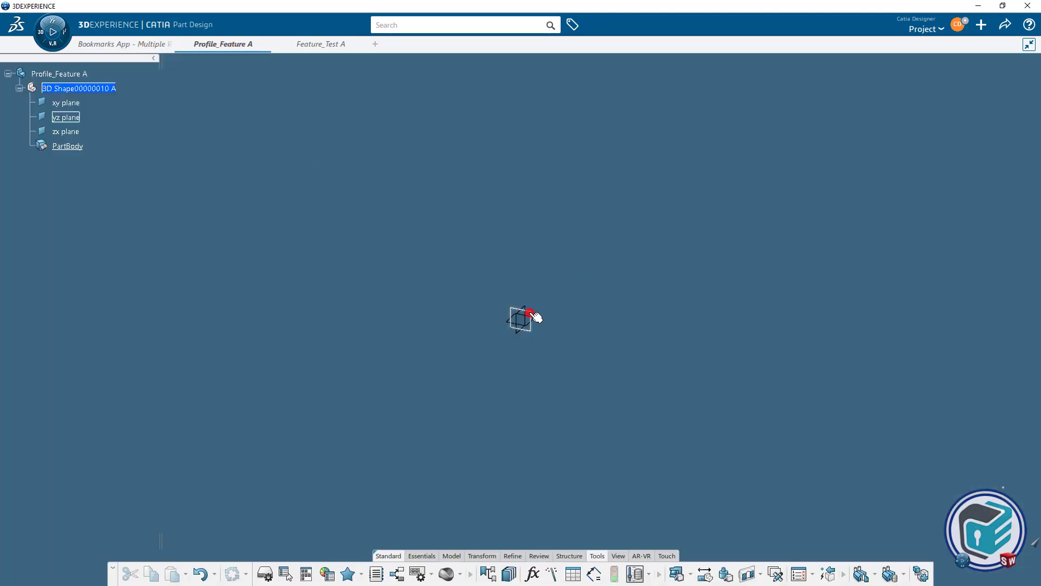
left_click(606, 276)
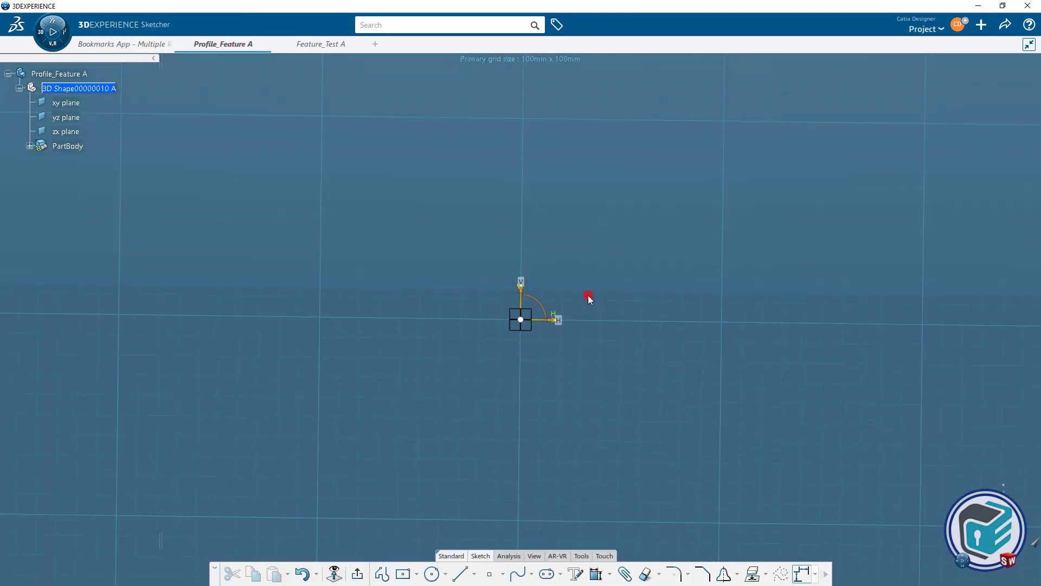
left_click(461, 574)
left_click(521, 319)
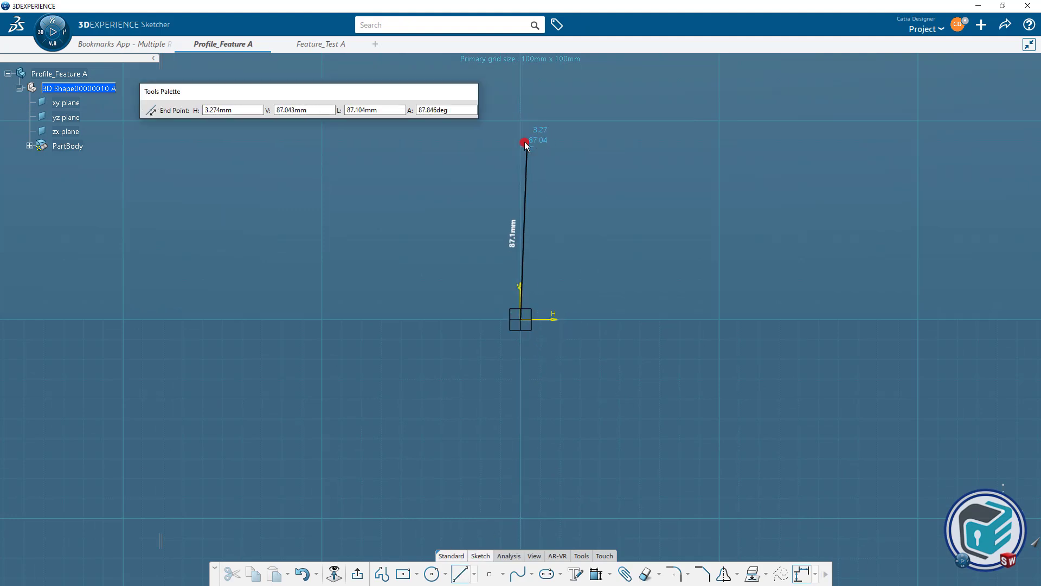
left_click(520, 135)
double_click(549, 387)
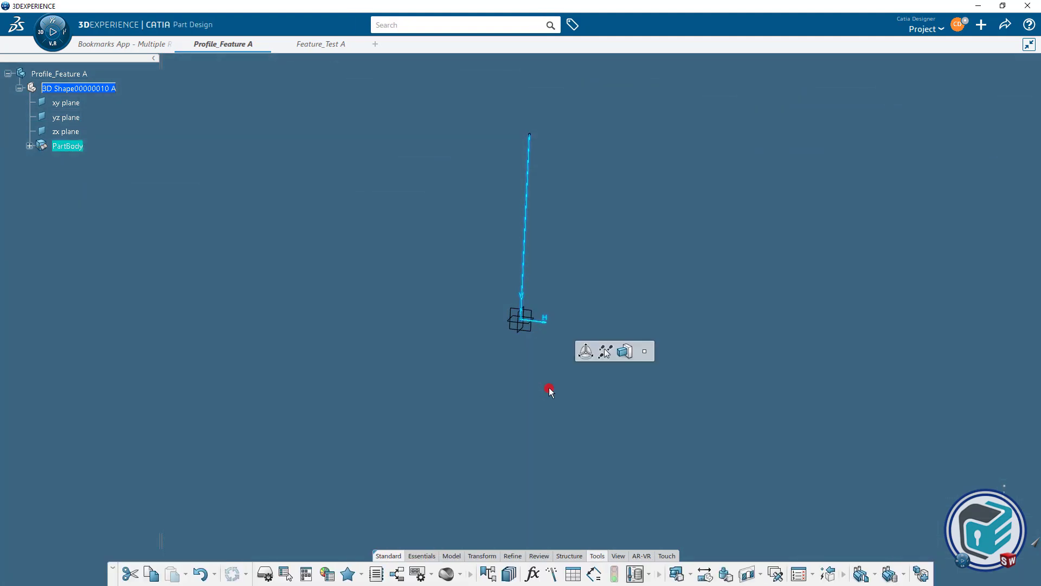
Create a plane normal to the line through its top end.
left_click(426, 557)
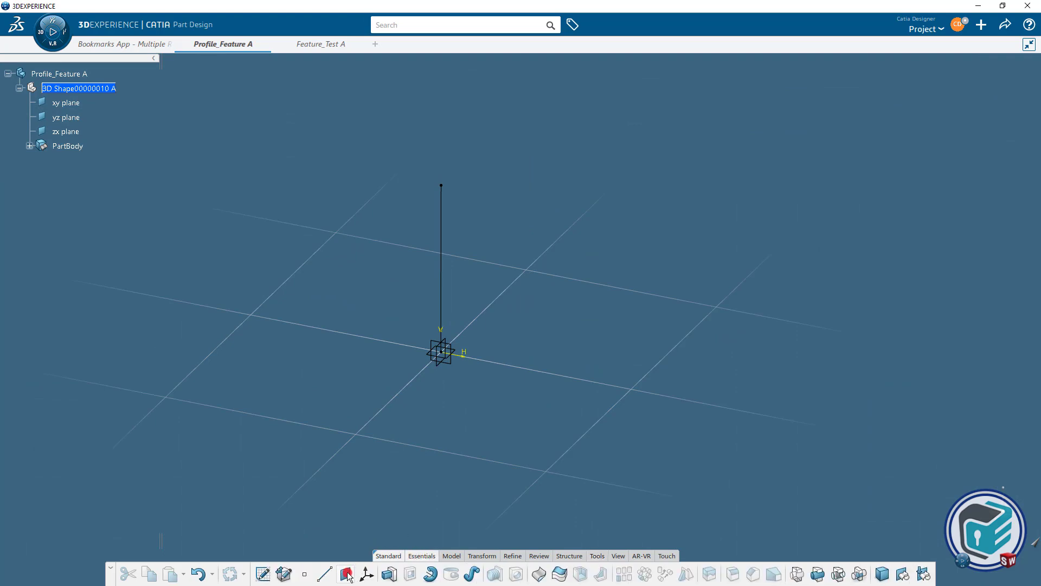
left_click(345, 574)
left_click(705, 283)
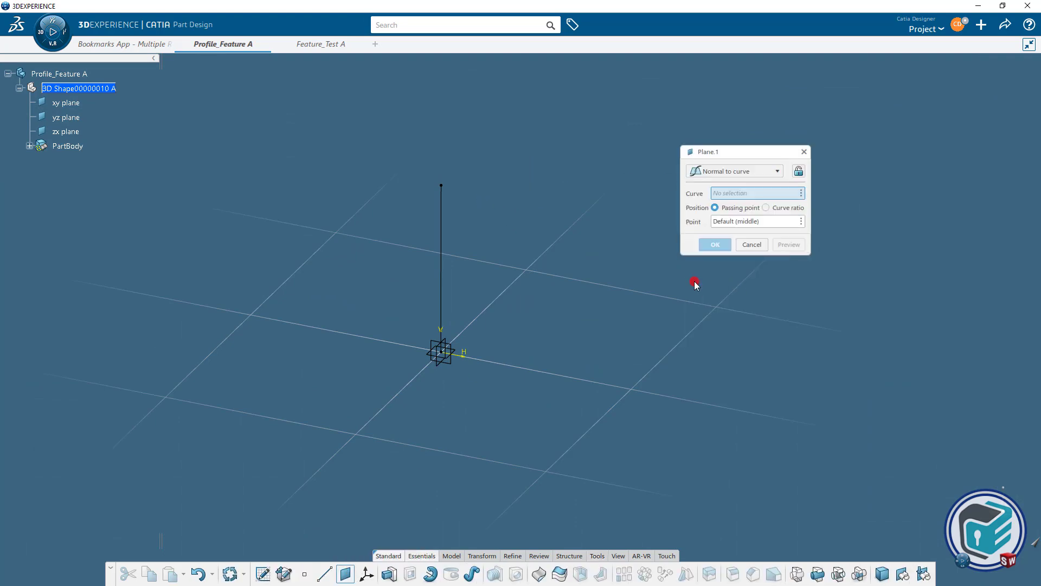
left_click(440, 228)
left_click(440, 186)
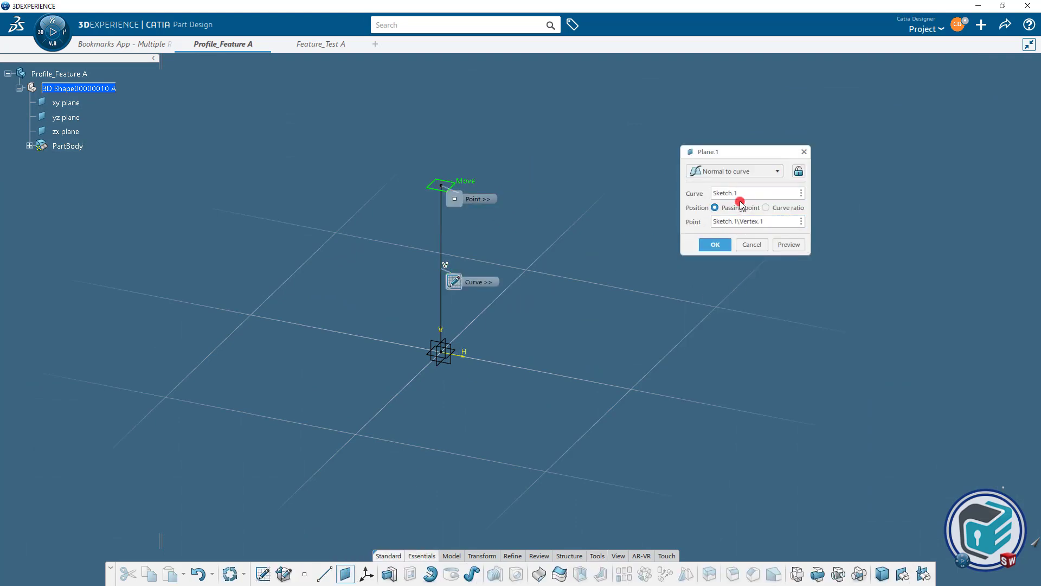
left_click(715, 244)
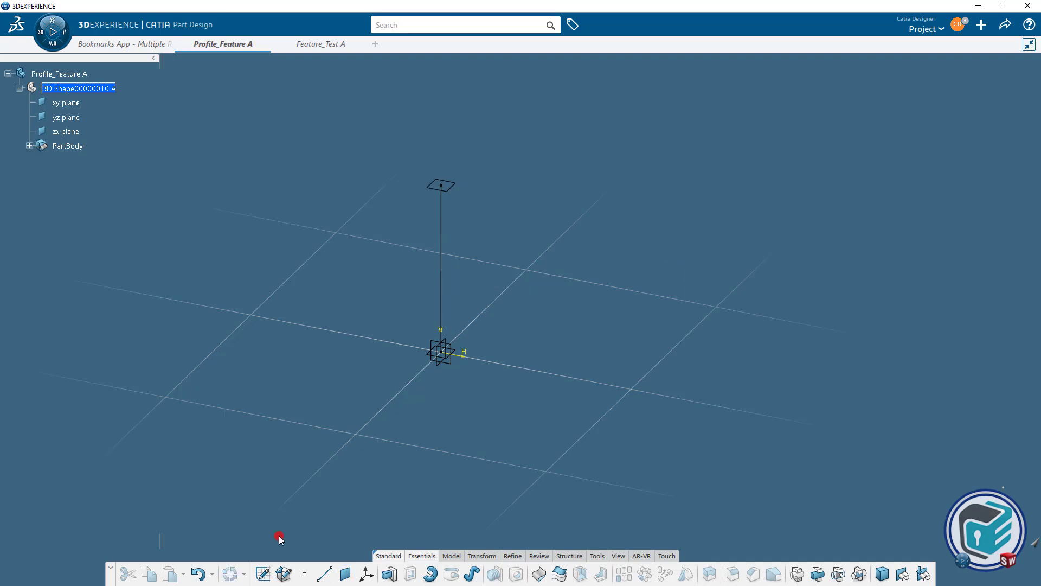
Position a sketch on Plane.1, origin projected on the line's top vertex, H reversed.
left_click(262, 575)
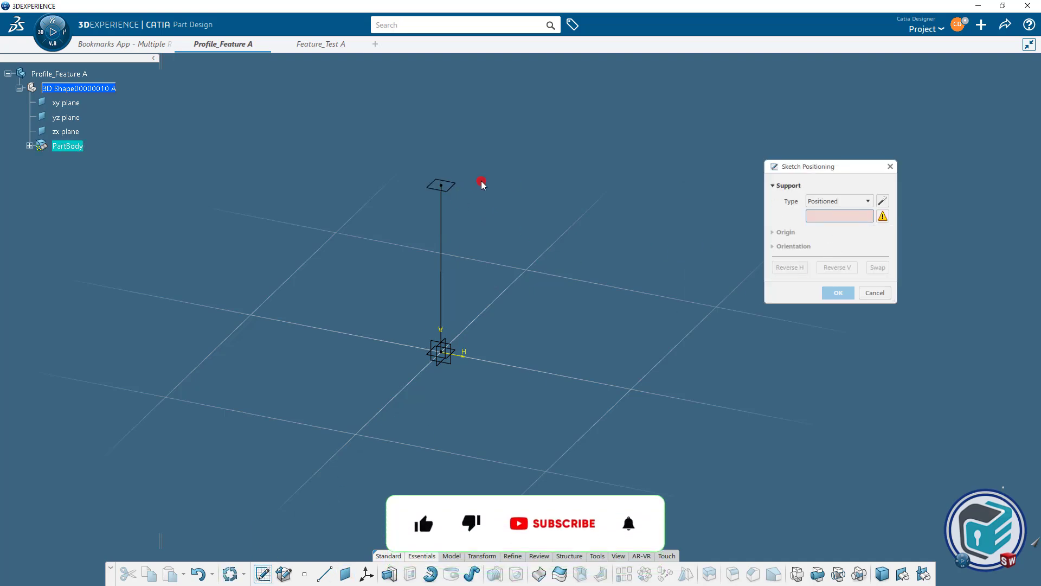
left_click(462, 186)
left_click(784, 232)
left_click(840, 248)
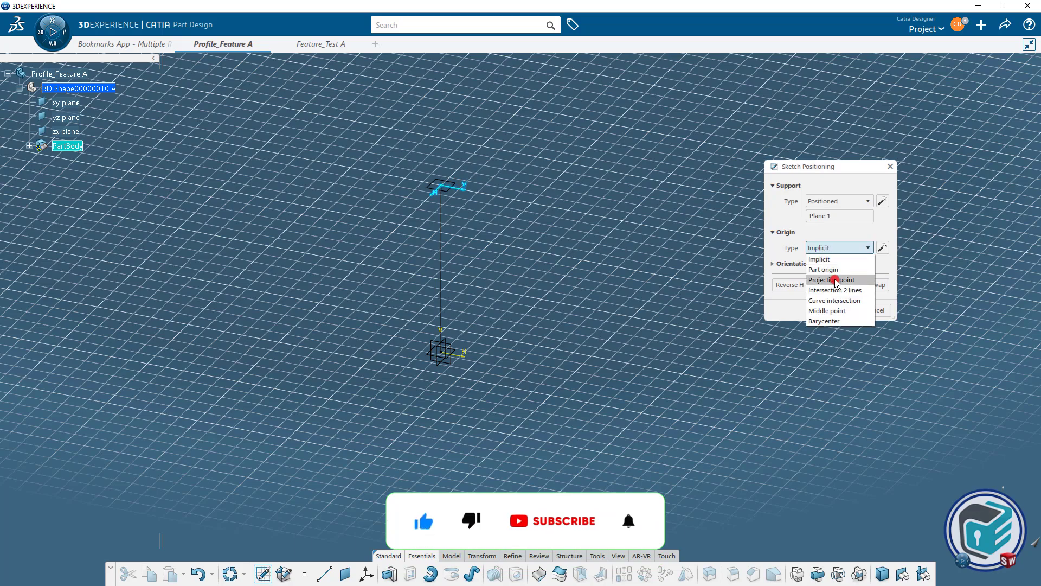
left_click(832, 278)
left_click(454, 186)
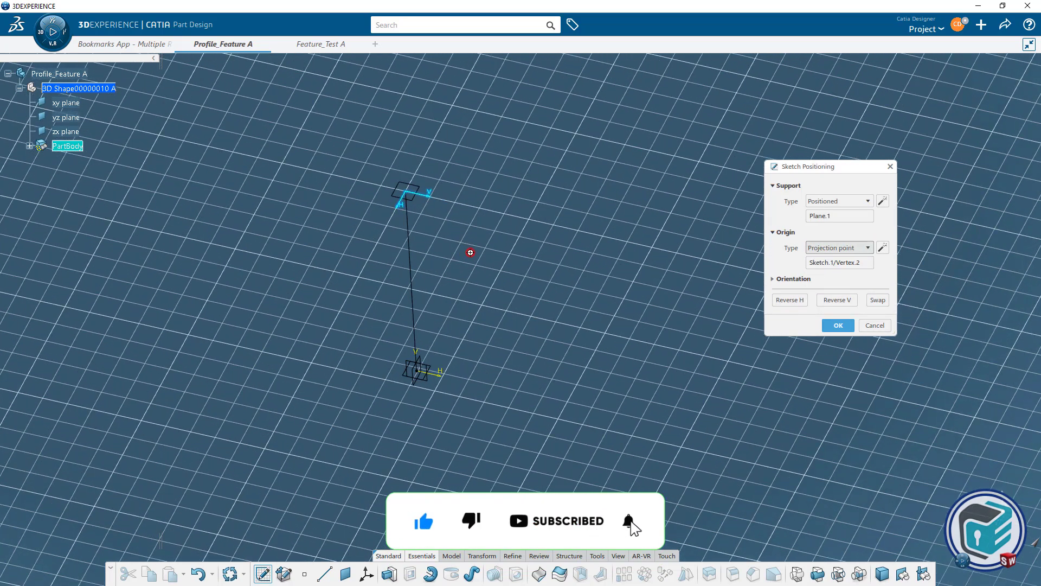
left_click(777, 300)
left_click(839, 326)
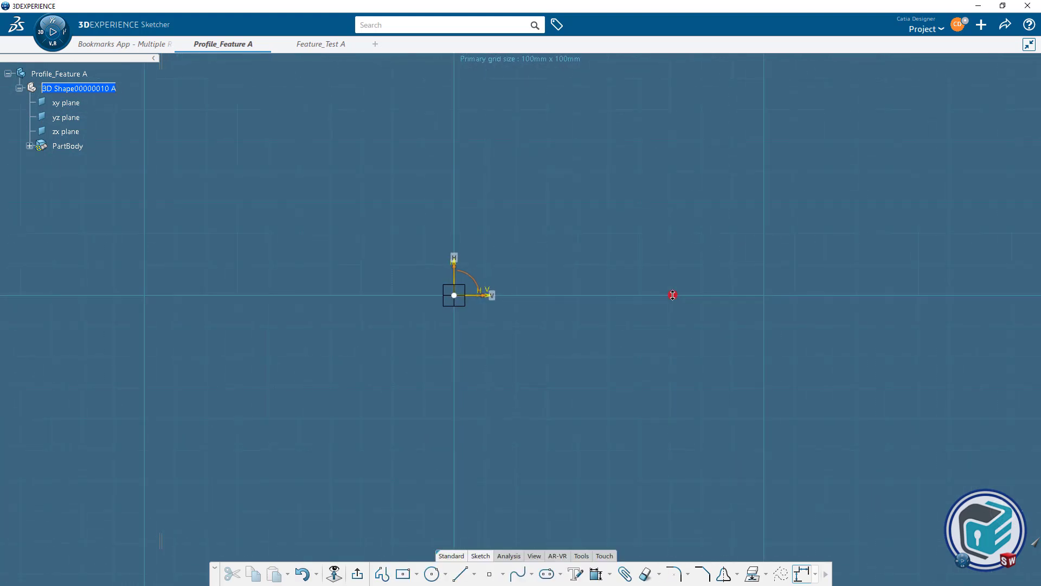
Draw a centred rectangle at the origin and constrain its height to 40 mm.
left_click(403, 575)
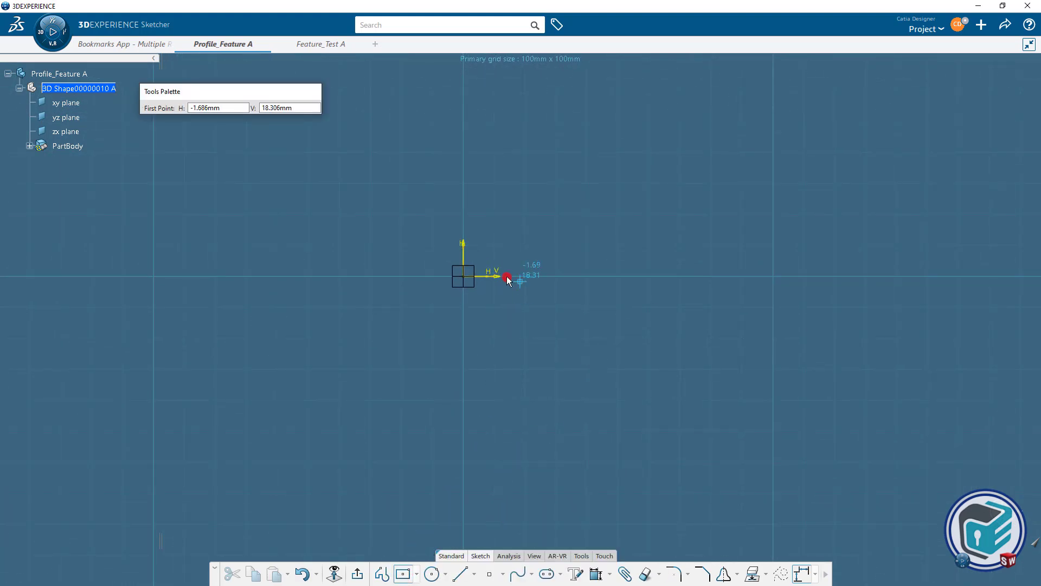
left_click(464, 278)
left_click(553, 359)
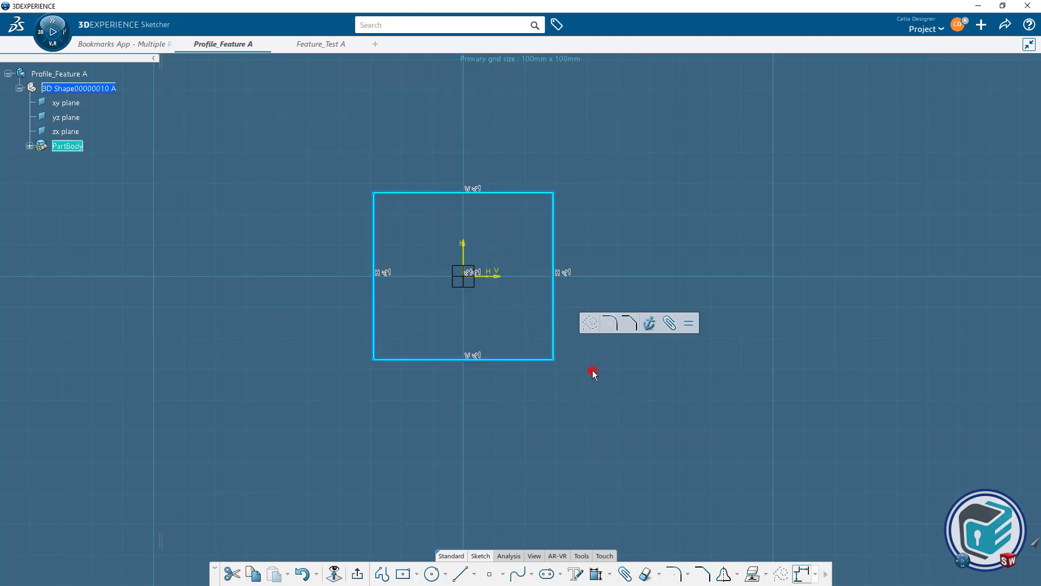
left_click(554, 342)
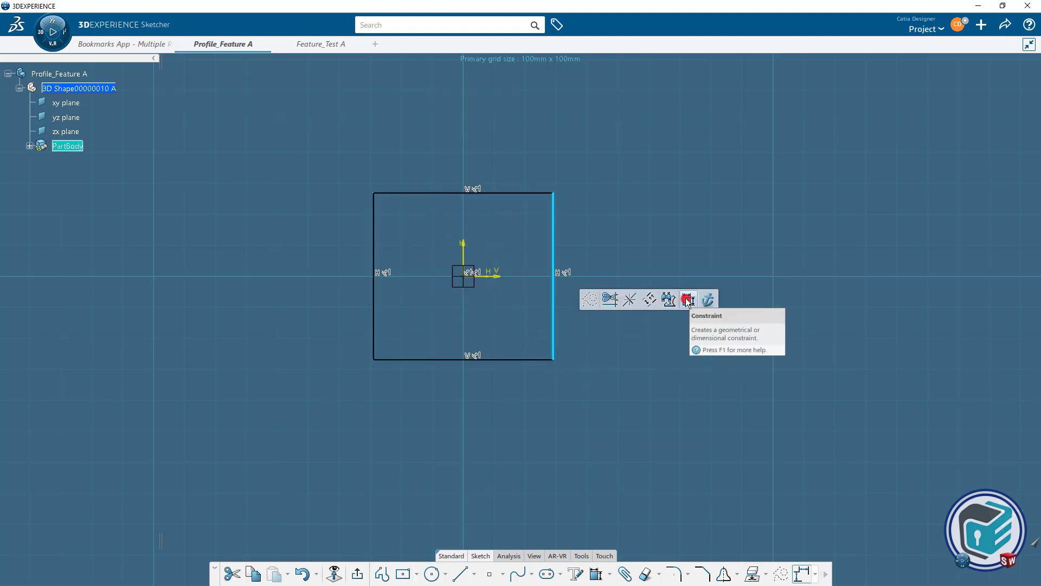
left_click(686, 299)
left_click(609, 299)
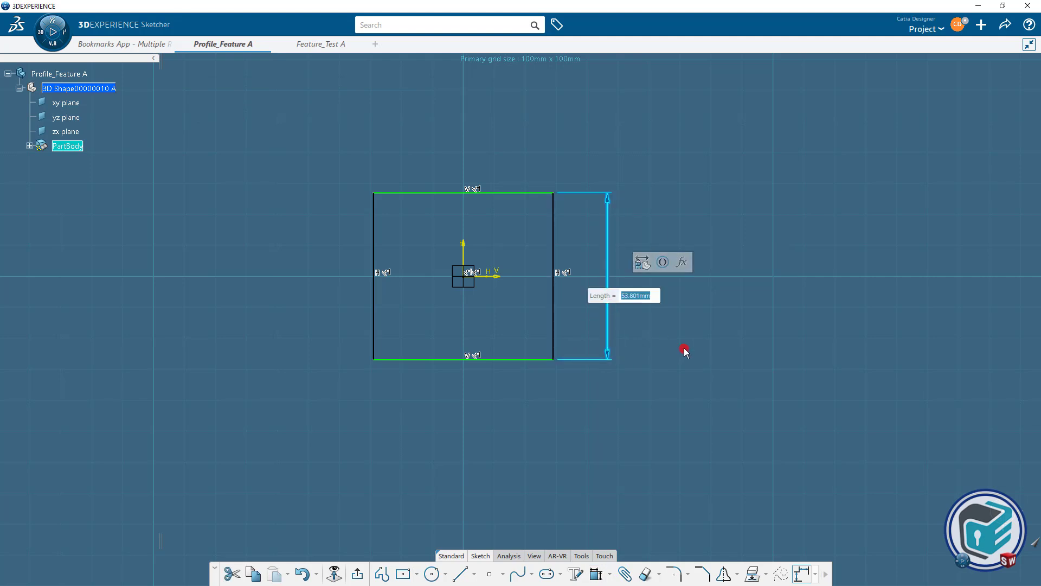
type("0")
key("Return")
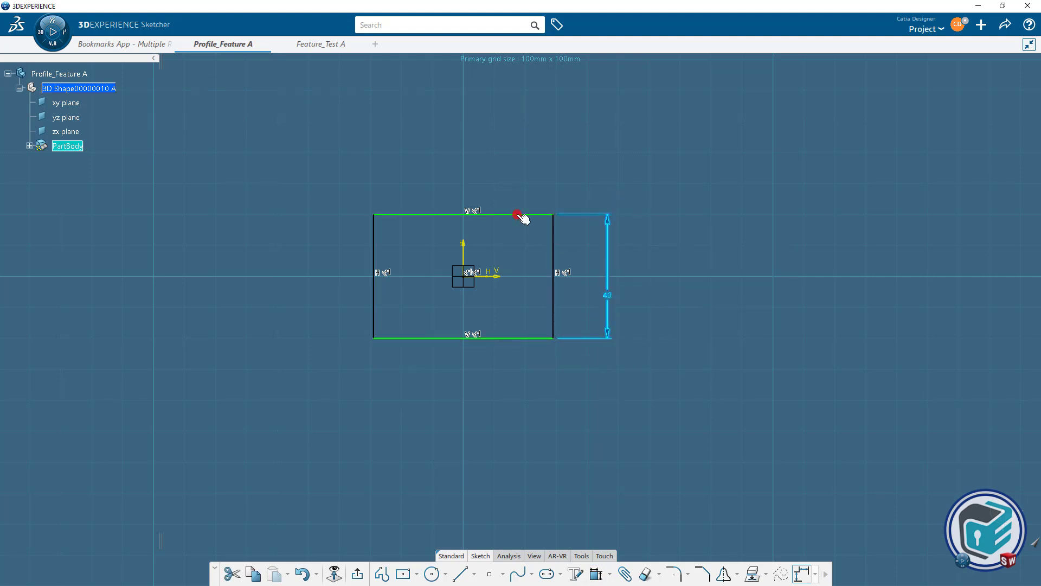
Constrain the rectangle's width to 40 mm, making it a square.
left_click(520, 214)
left_click(646, 178)
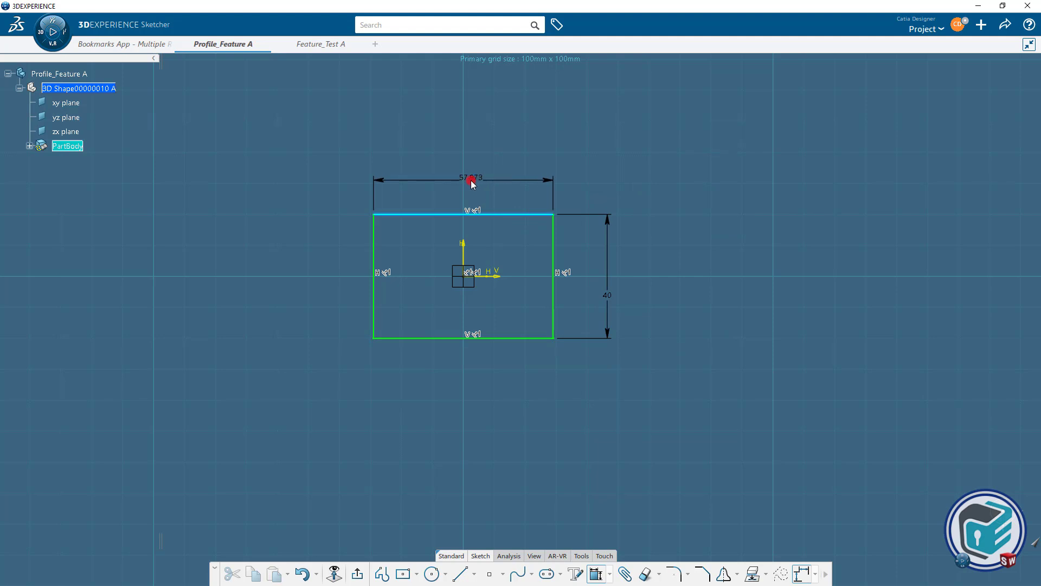
left_click(472, 180)
type("40")
key("Return")
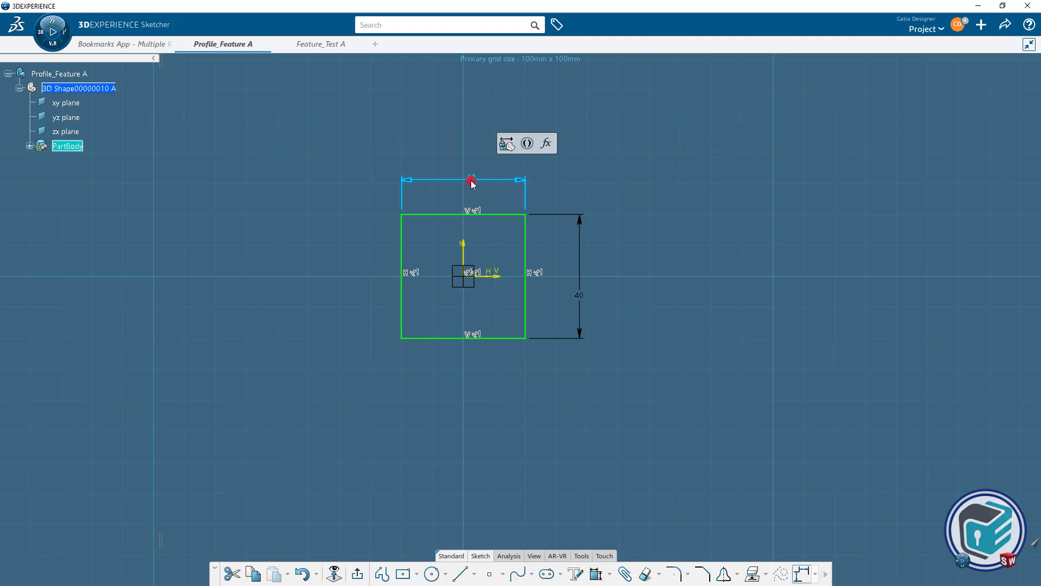
left_click(498, 208)
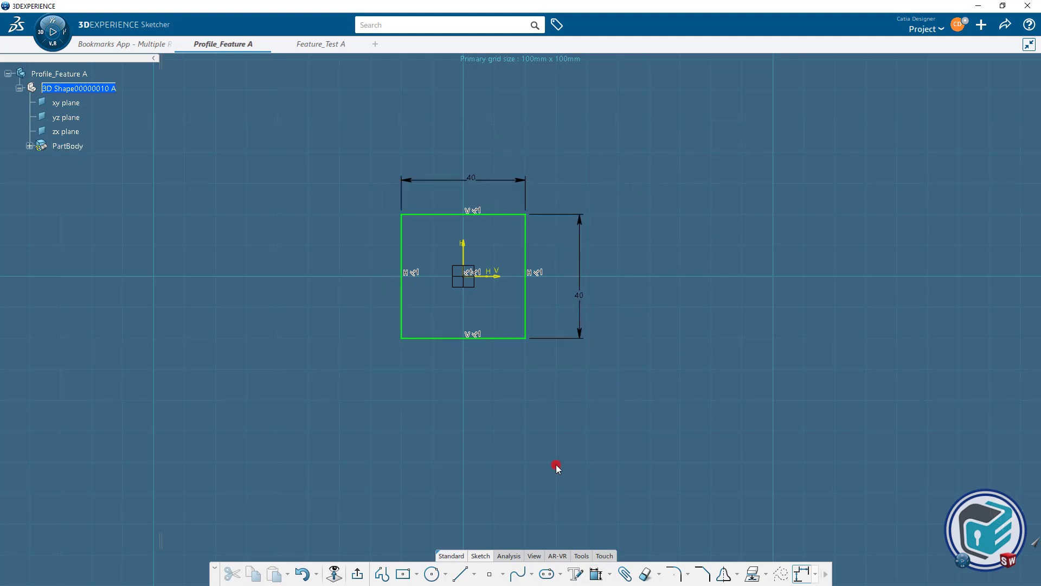
Select all four square corners and preview corner fillets at the default radius.
left_click(533, 343)
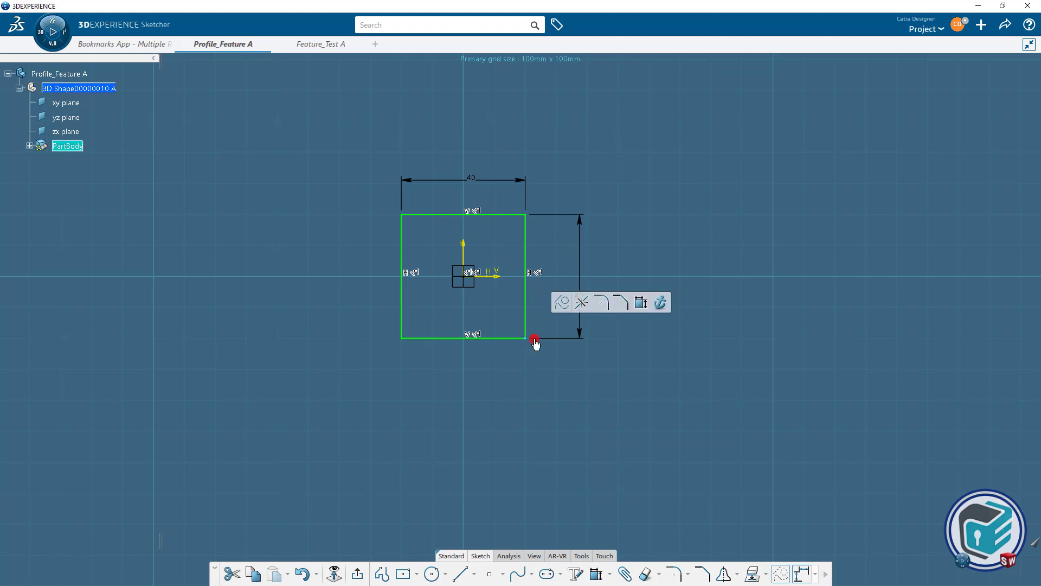
left_click(526, 214)
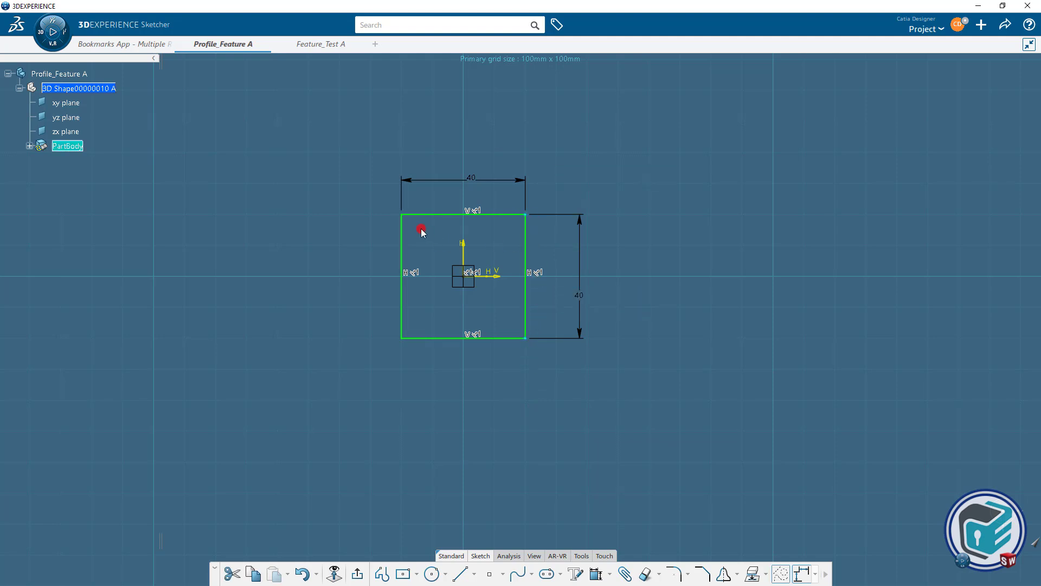
left_click(401, 215)
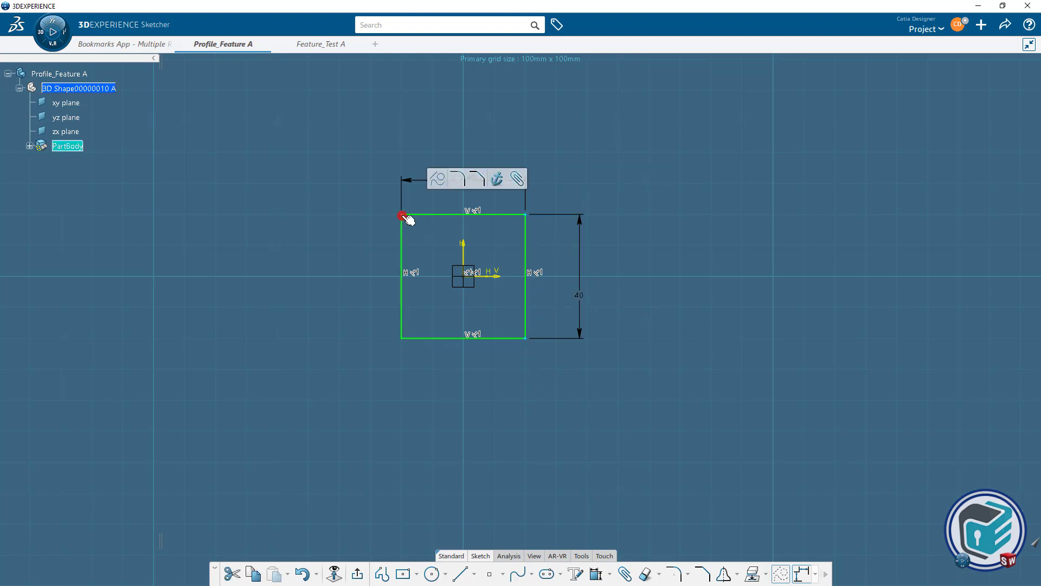
left_click(402, 337)
left_click(679, 572)
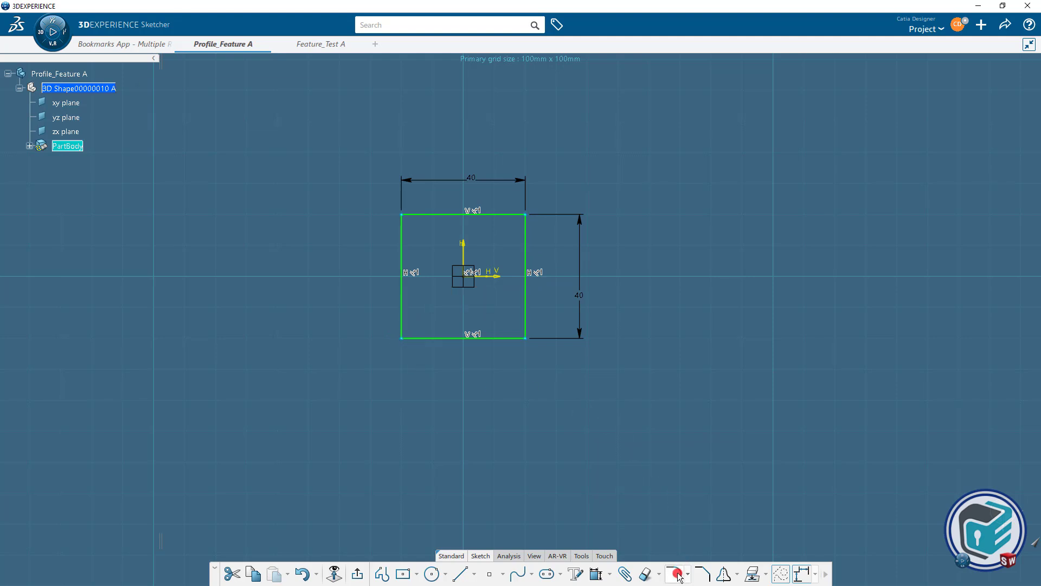
Fillet all four corners of the 40 × 40 mm square with a 3 mm radius.
left_click(345, 201)
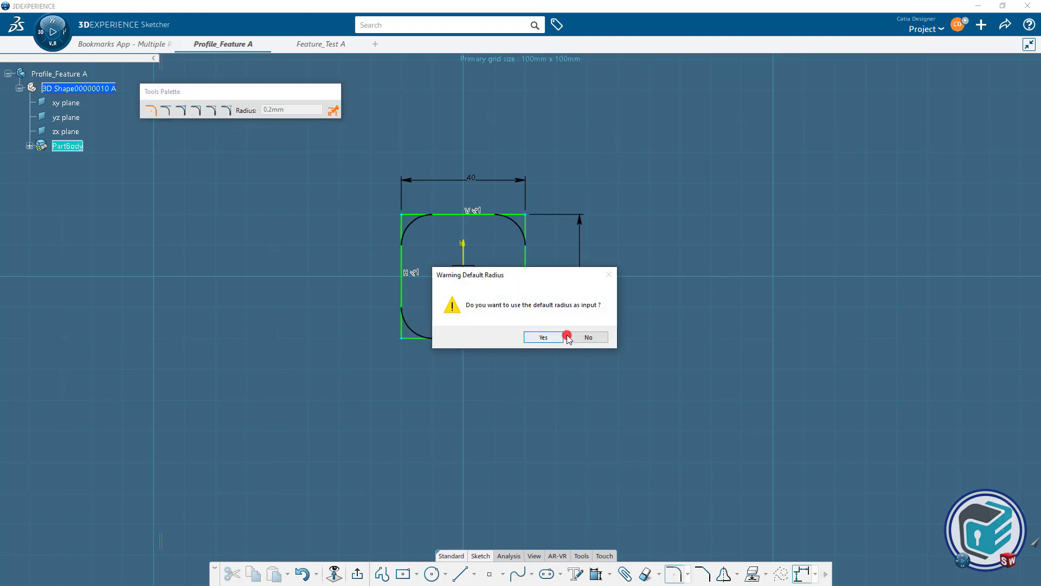
left_click(586, 337)
left_click(390, 179)
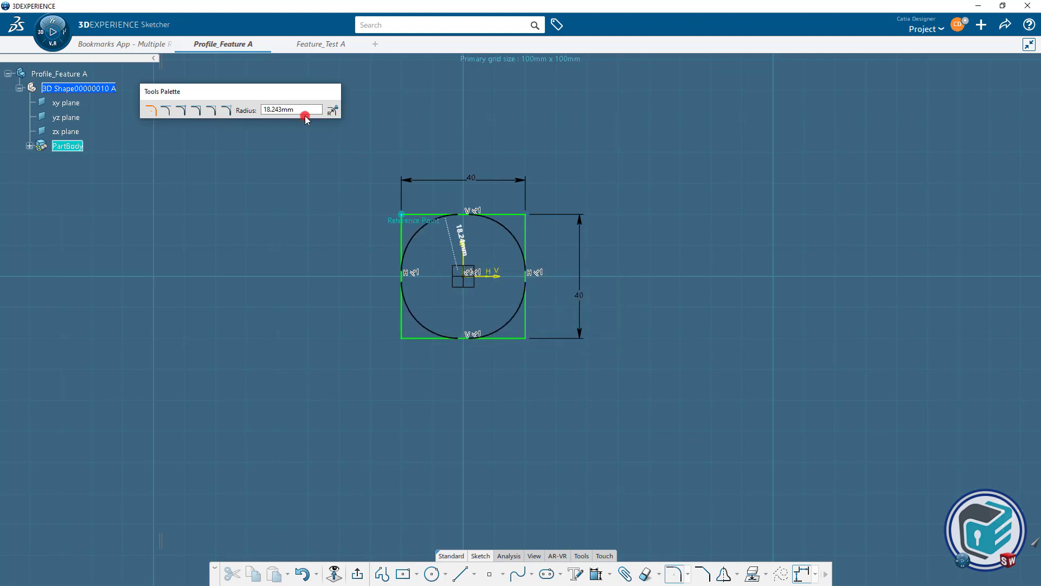
left_click_drag(302, 112, 241, 109)
type("3")
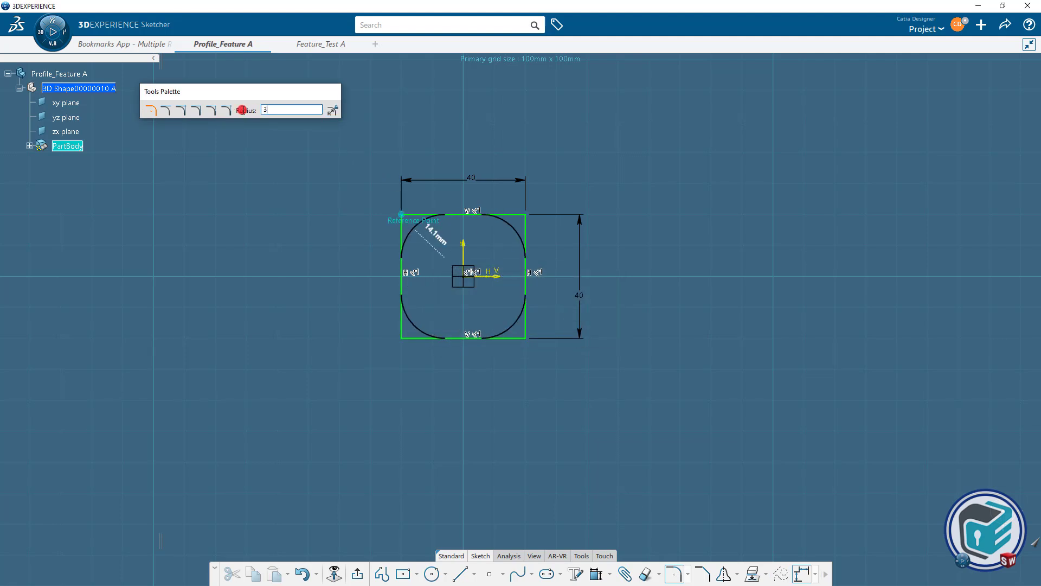
key("Return")
left_click(560, 338)
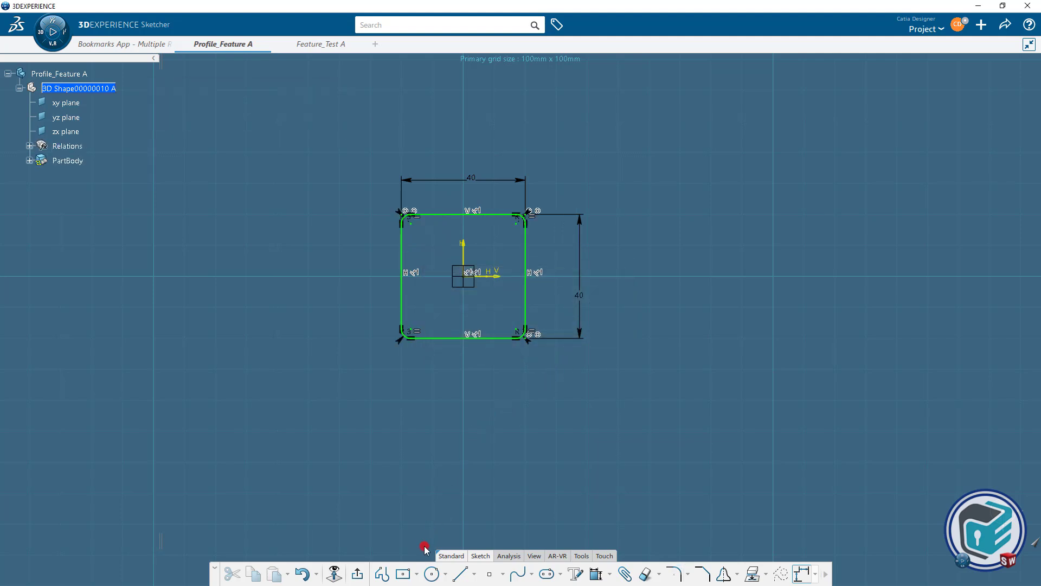
left_click(735, 576)
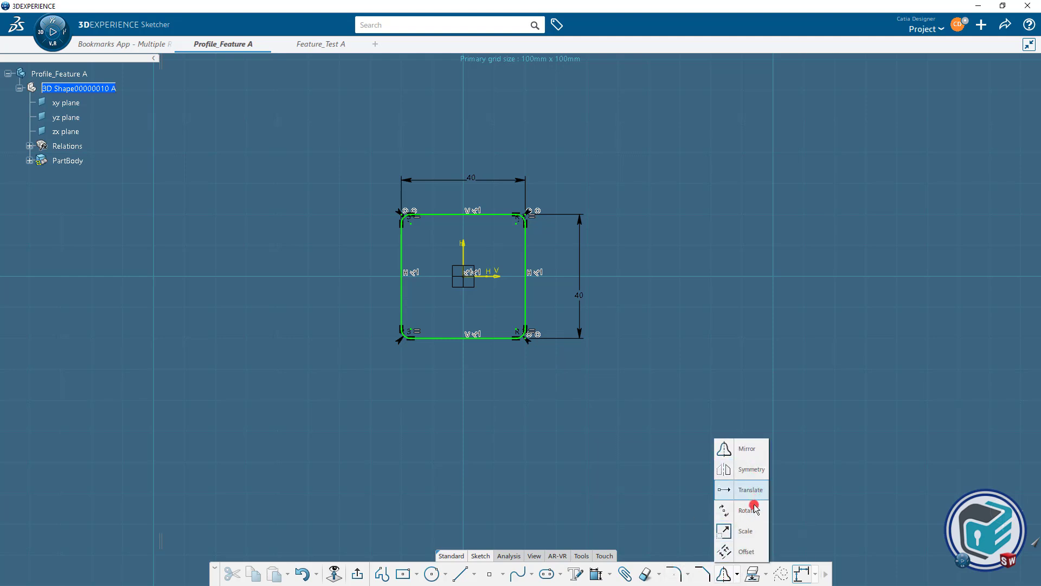
Offset the filleted square profile by 1 mm to form a thin-walled outline.
left_click(529, 307)
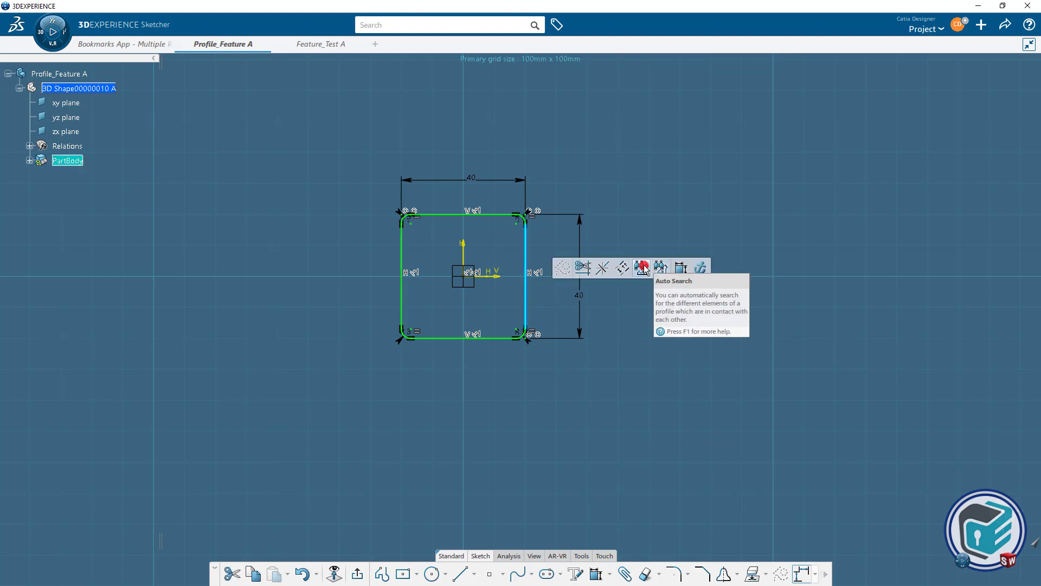
left_click(643, 266)
left_click(739, 574)
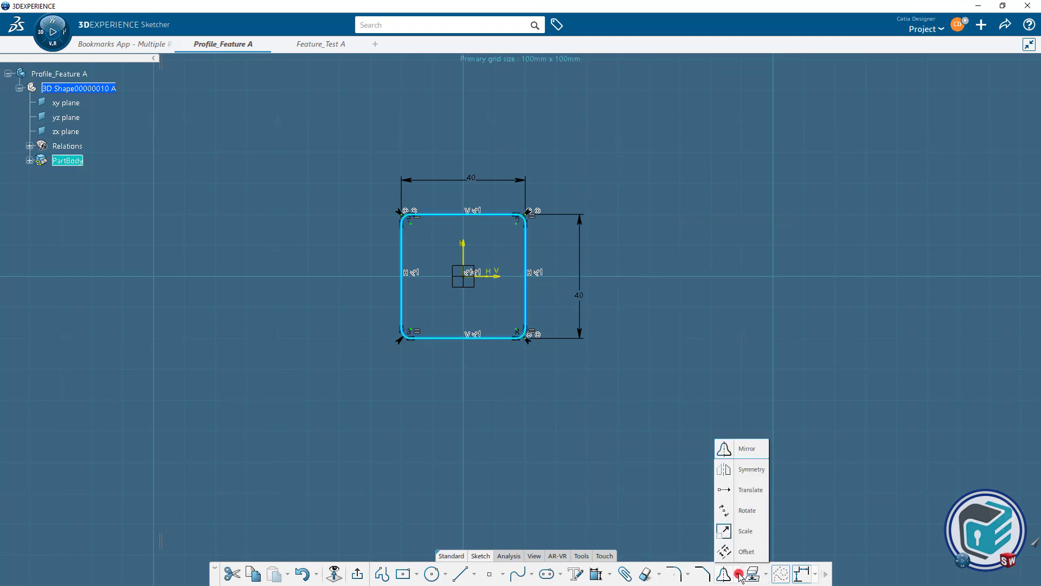
left_click(741, 551)
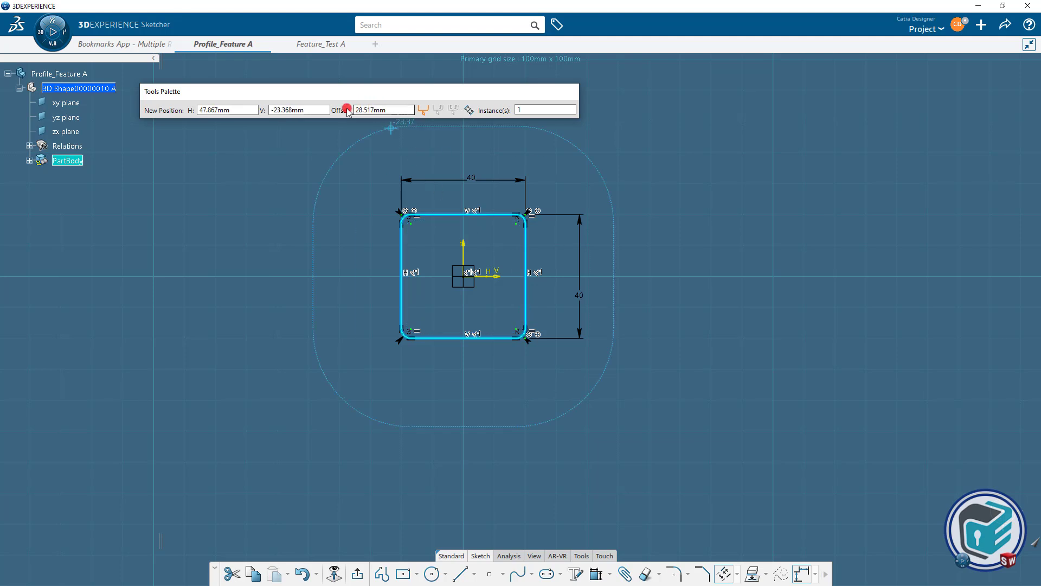
type("1")
key("Return")
left_click(674, 284)
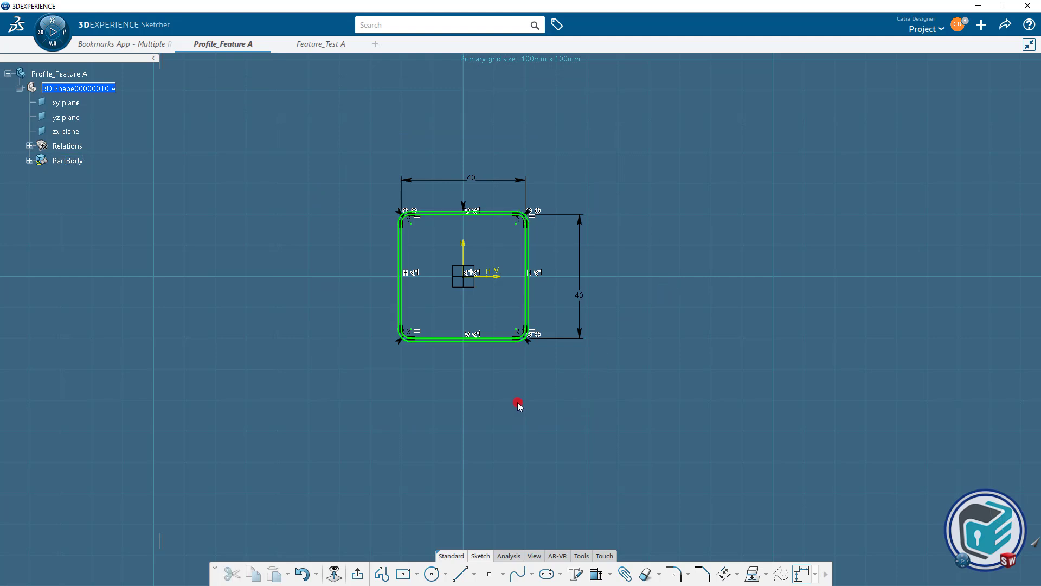
scroll(485, 405, "up", 3)
scroll(525, 388, "up", 1)
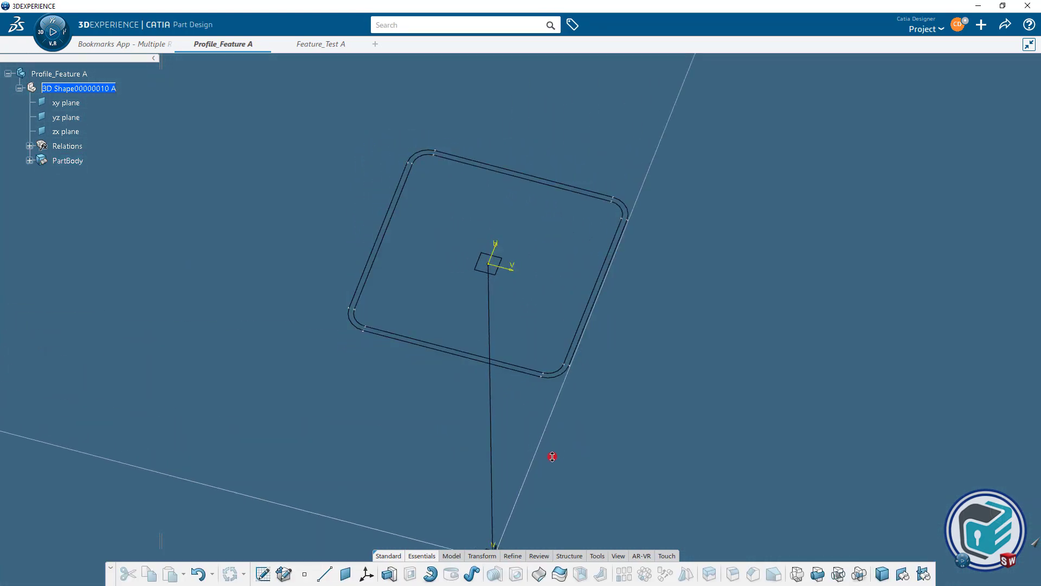
Create Rib.1 with Sketch.2 as profile and Sketch.1 as center curve.
left_click(474, 571)
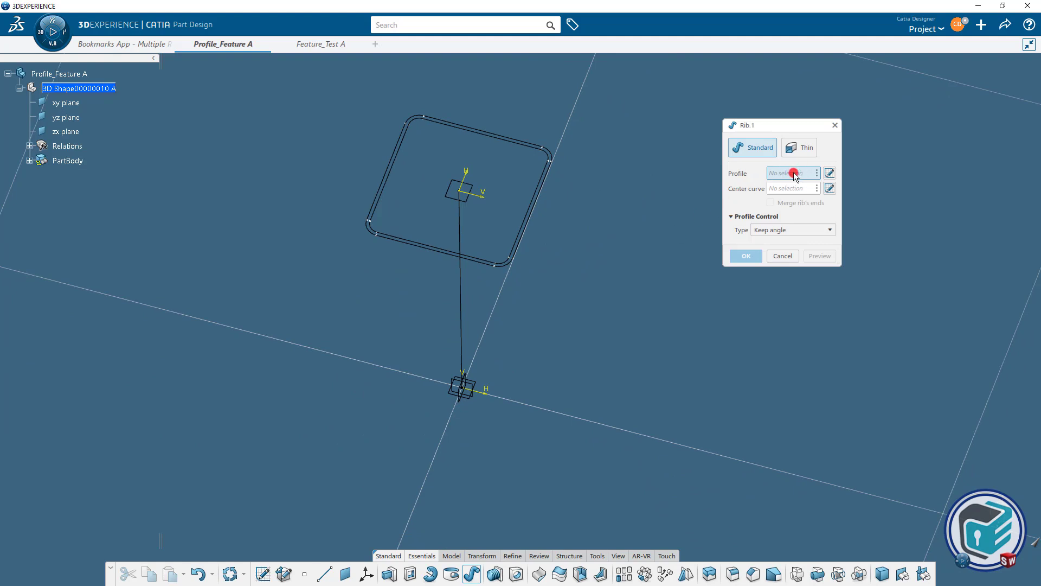
left_click(531, 222)
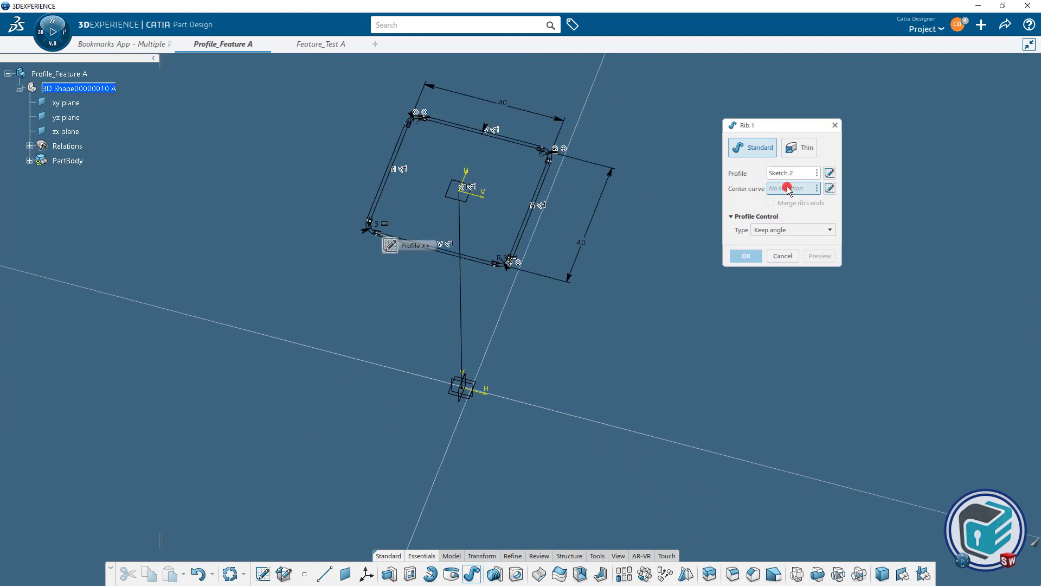
left_click(461, 319)
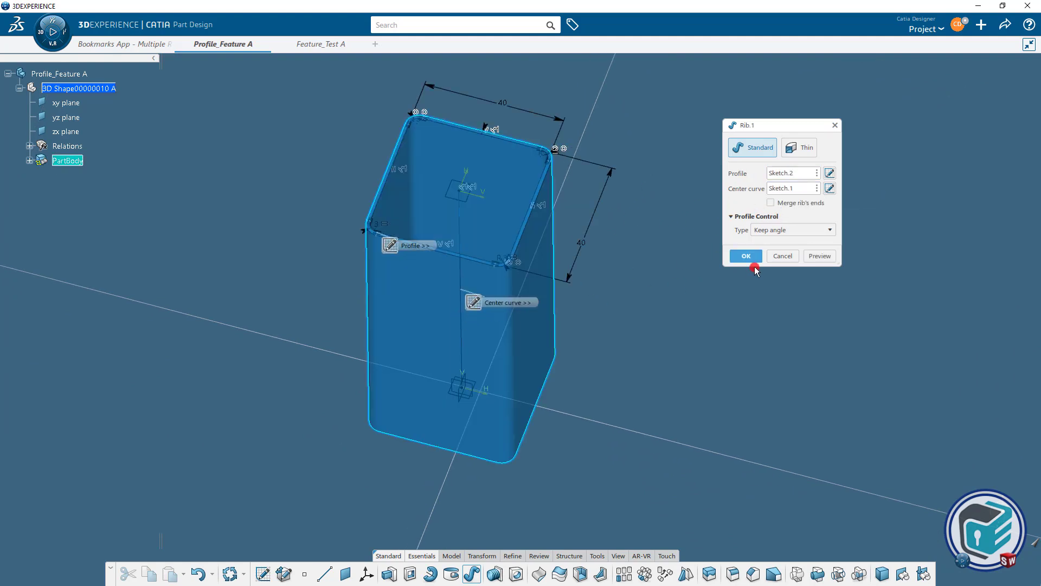
left_click(752, 257)
mouse_move(659, 307)
middle_mouse_down()
mouse_move(579, 390)
mouse_move(558, 477)
mouse_move(586, 358)
middle_mouse_up()
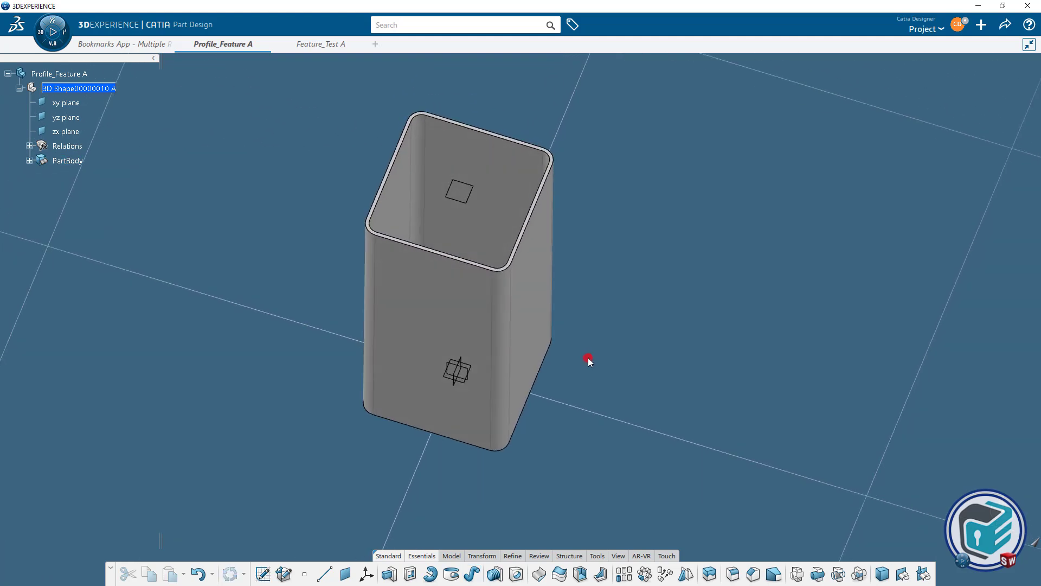
Inspect the Relations branch to check the 3mm equivalent dimension.
left_click(30, 146)
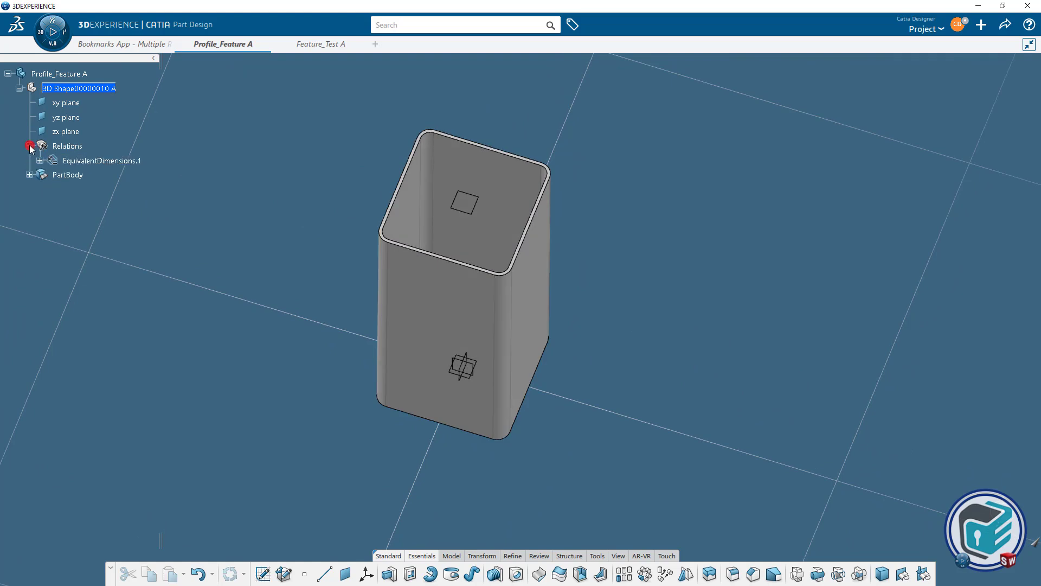
left_click(40, 160)
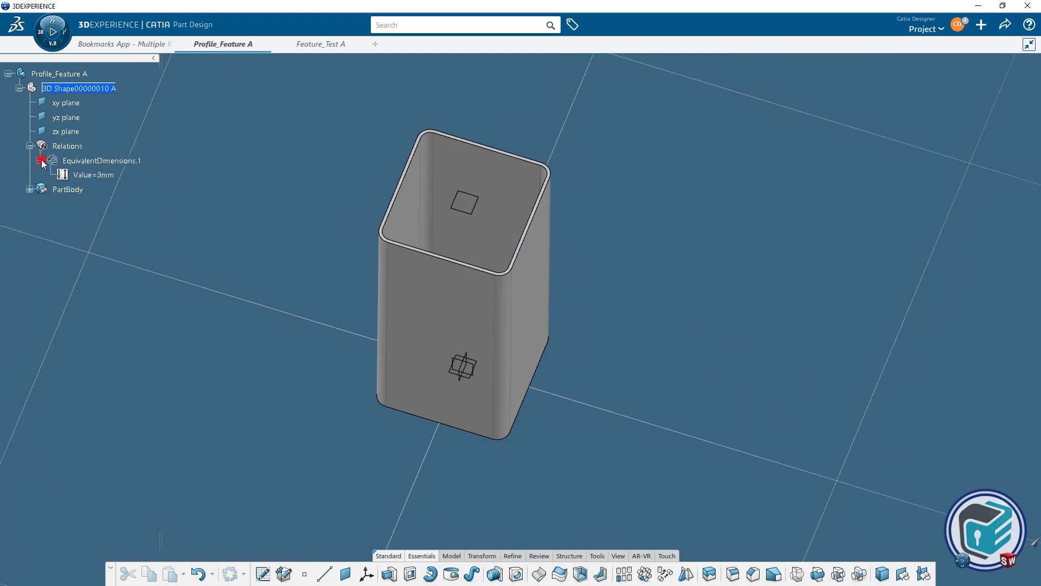
left_click(40, 161)
left_click(29, 146)
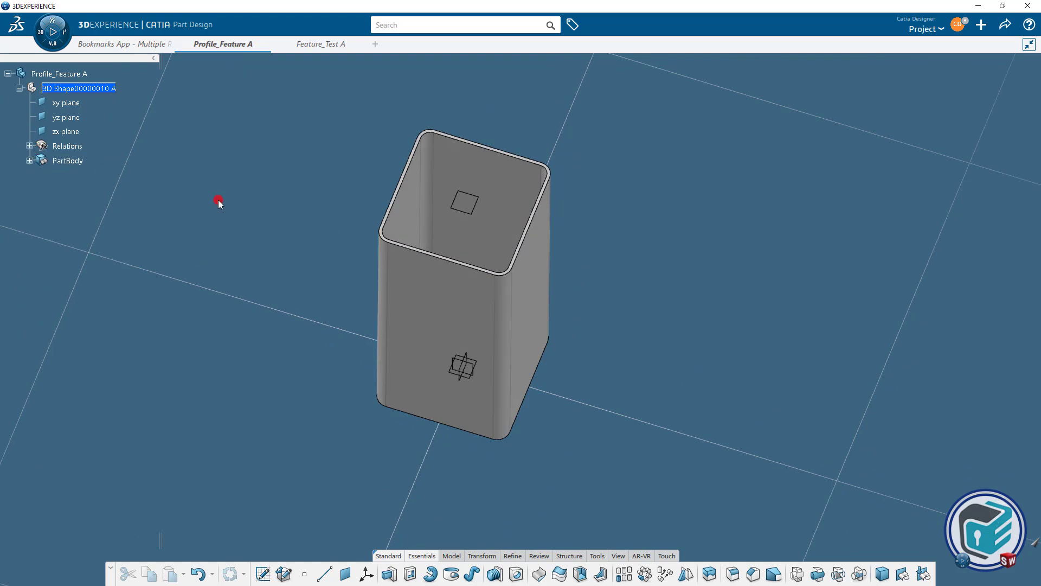
Start a new User Feature containing Rib.1 and Plane.1.
left_click(597, 556)
left_click(880, 574)
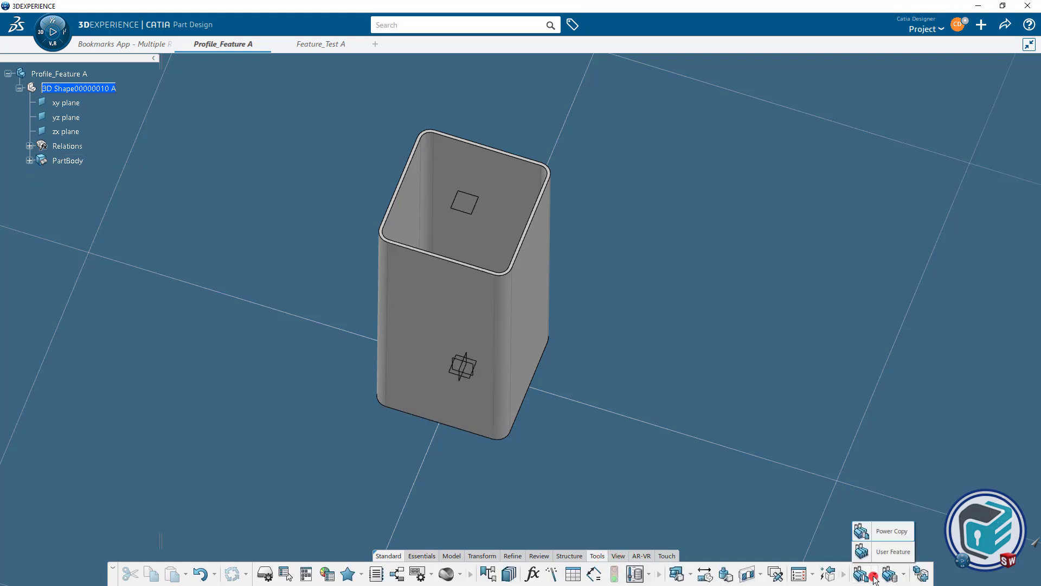
left_click(892, 554)
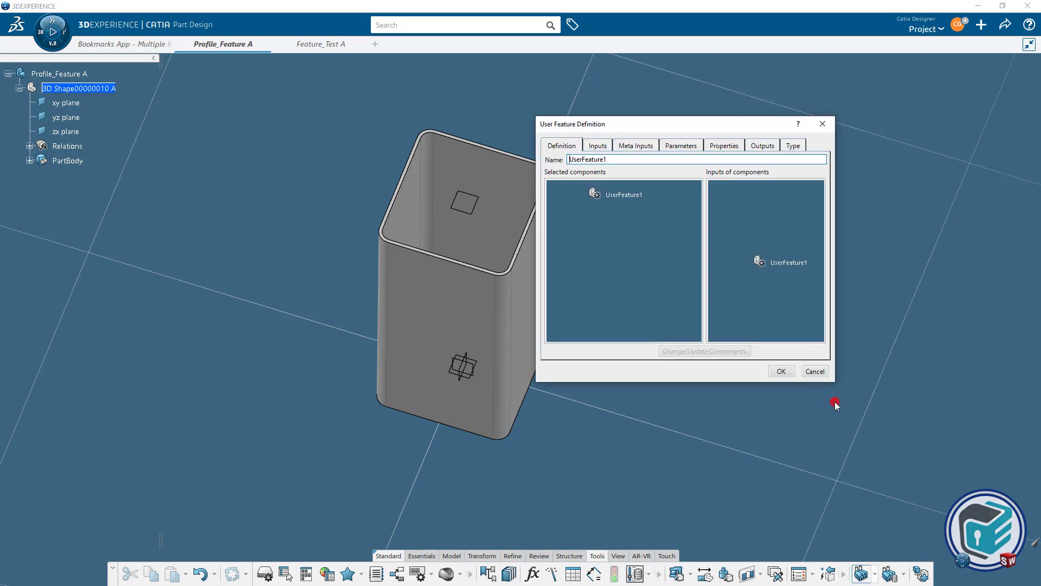
left_click(31, 161)
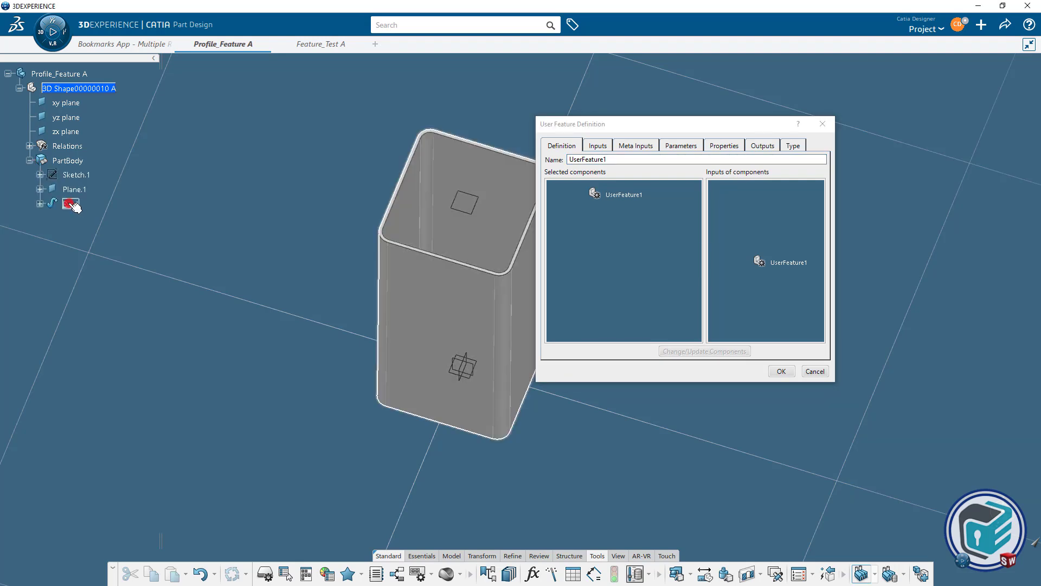
left_click(70, 204)
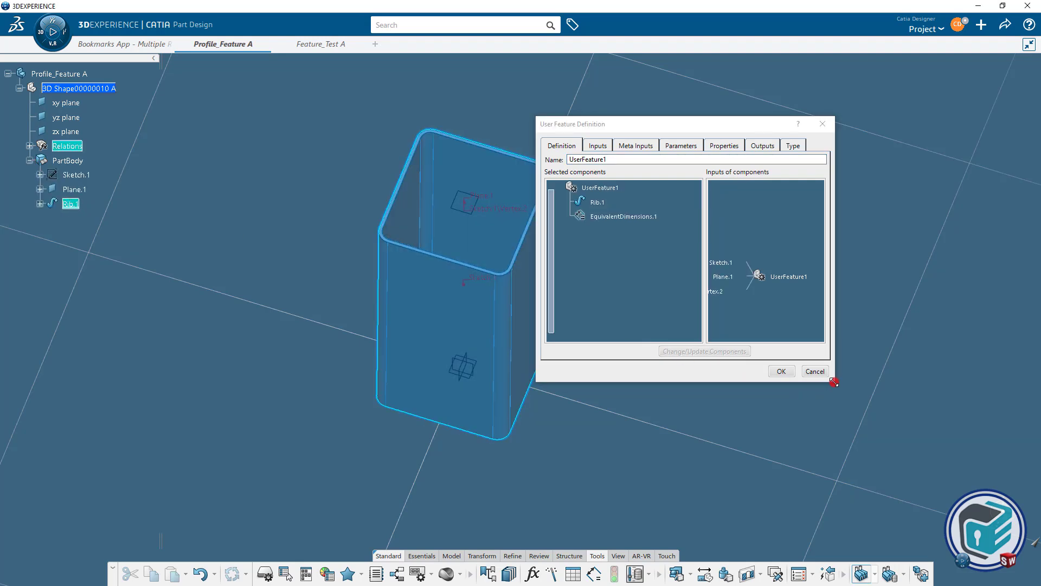
left_click_drag(834, 383, 954, 475)
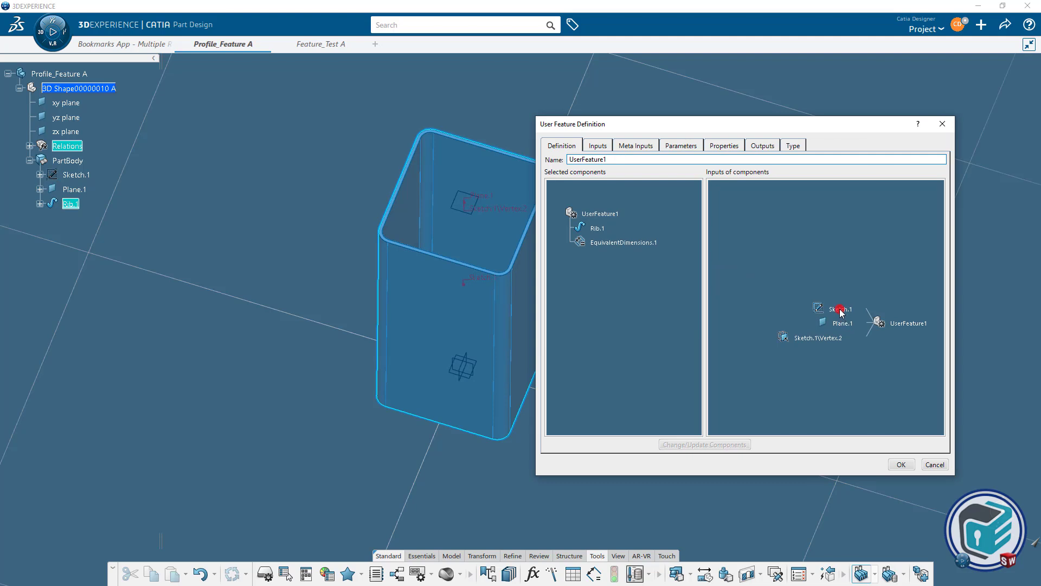
left_click(842, 323)
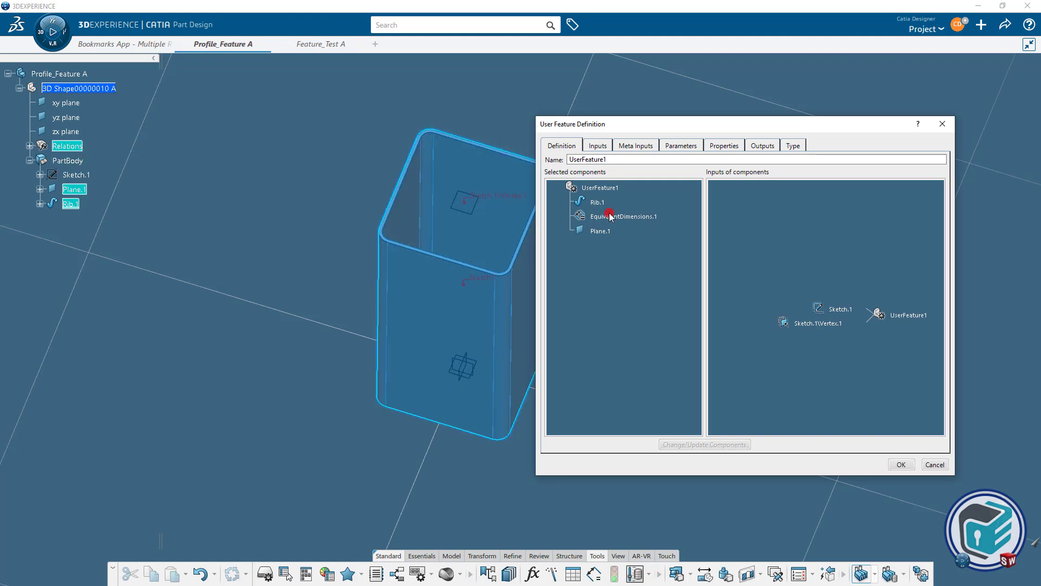
Name it Profile_UserFeature and review its Inputs and Meta Inputs.
left_click(597, 145)
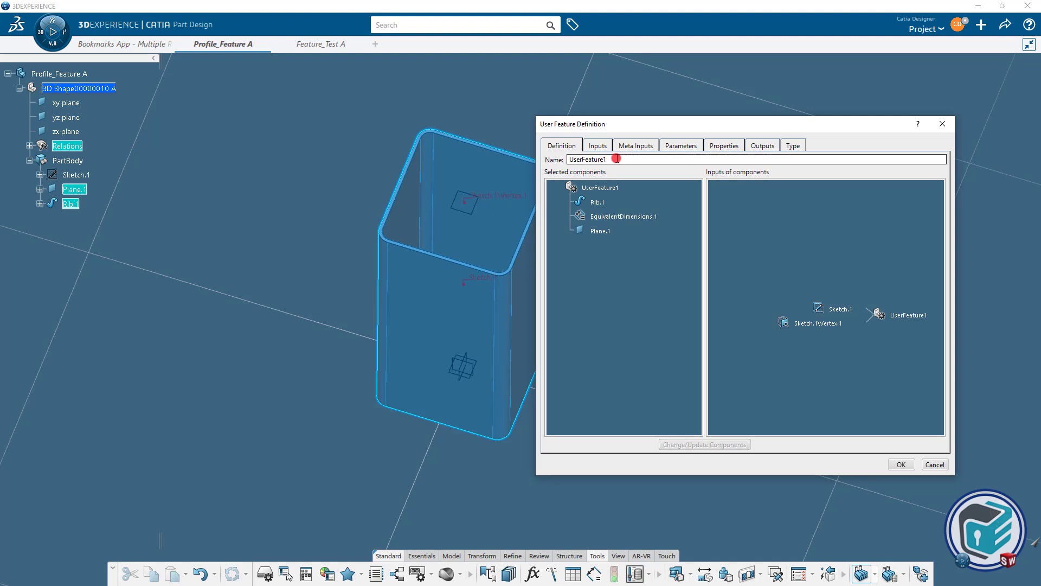
left_click(561, 145)
type("Prof")
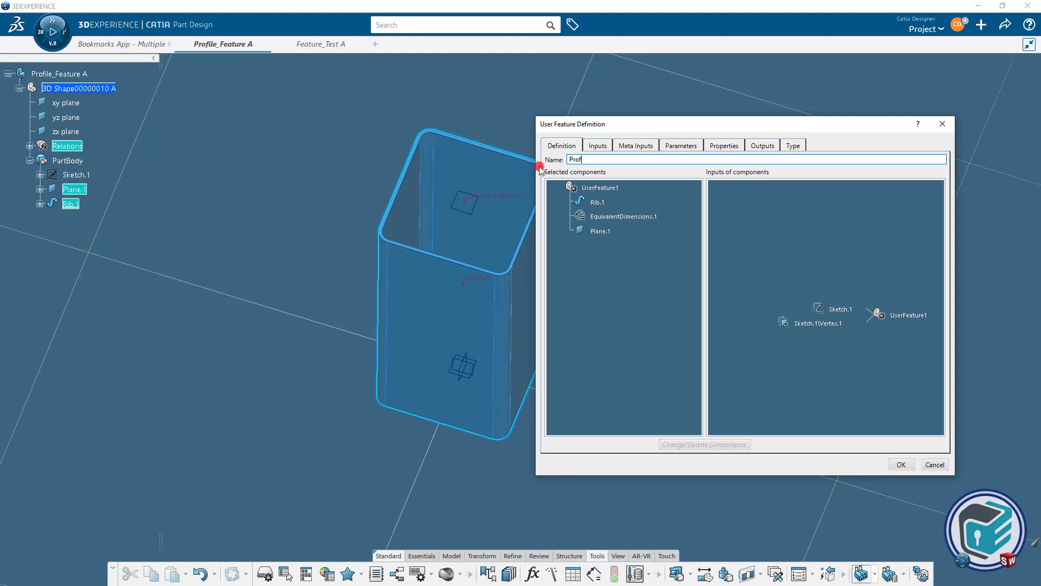
type("ile_User")
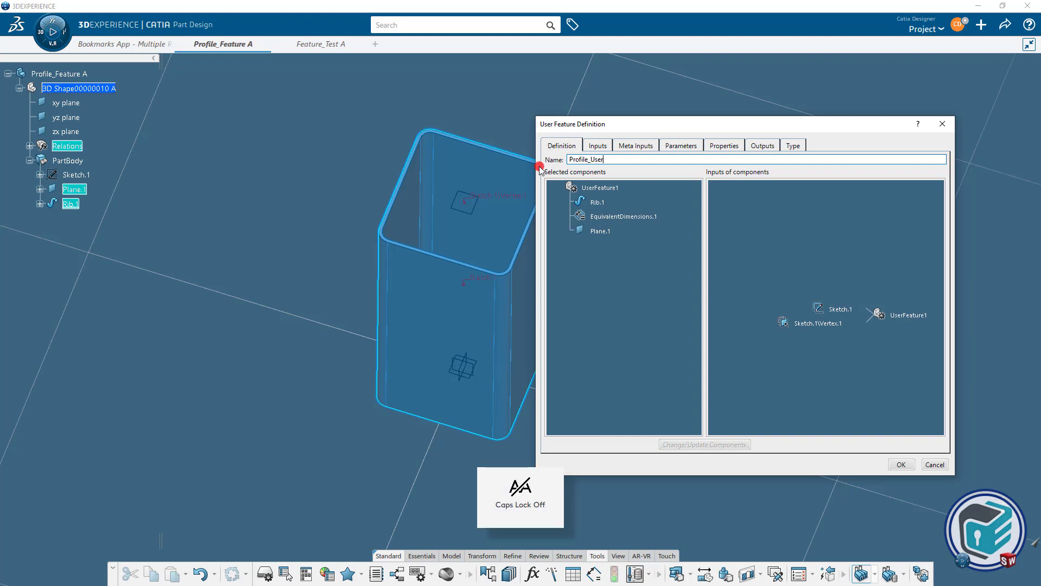
key("Caps_Lock")
type("Feature")
left_click(602, 148)
left_click(645, 145)
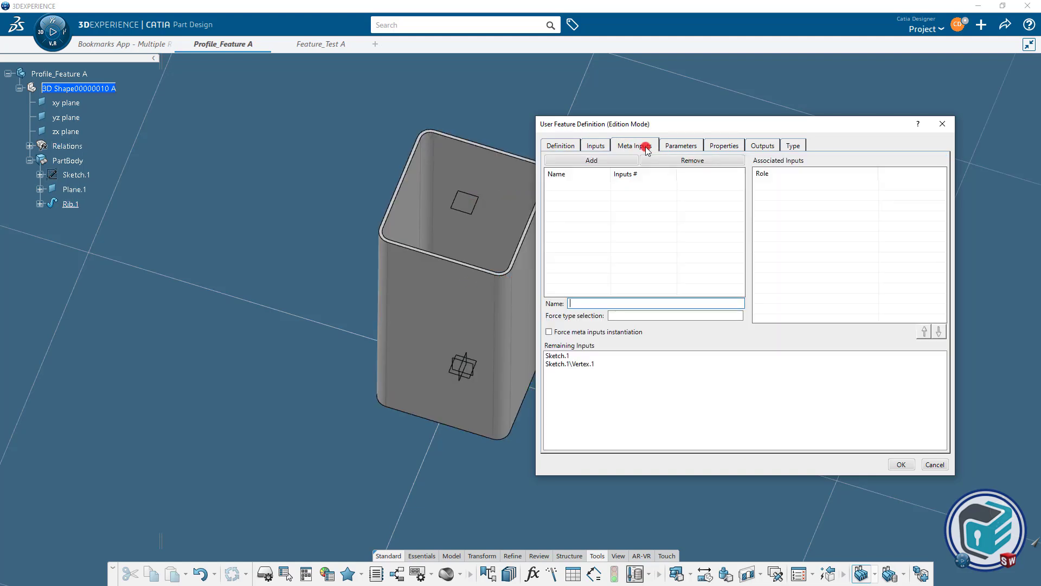
Review the available parameters, comparing the radius and Offset length values.
left_click(680, 146)
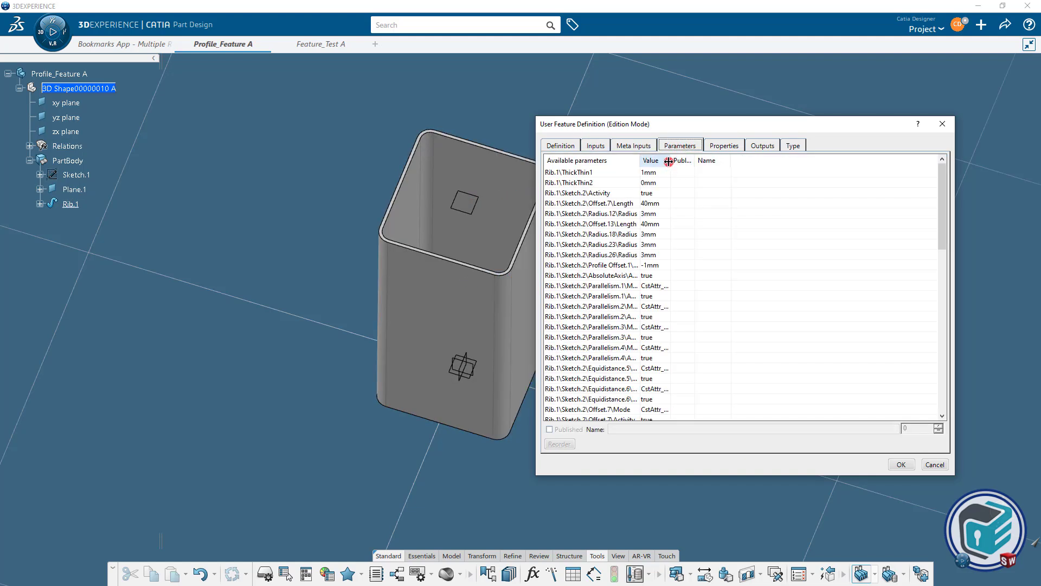
double_click(670, 160)
double_click(640, 160)
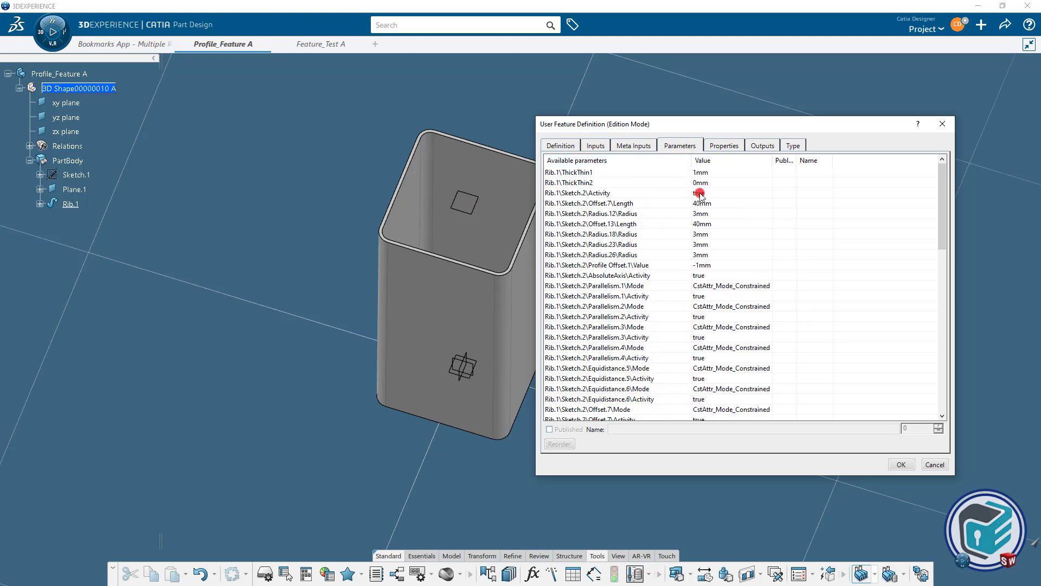
left_click(707, 234)
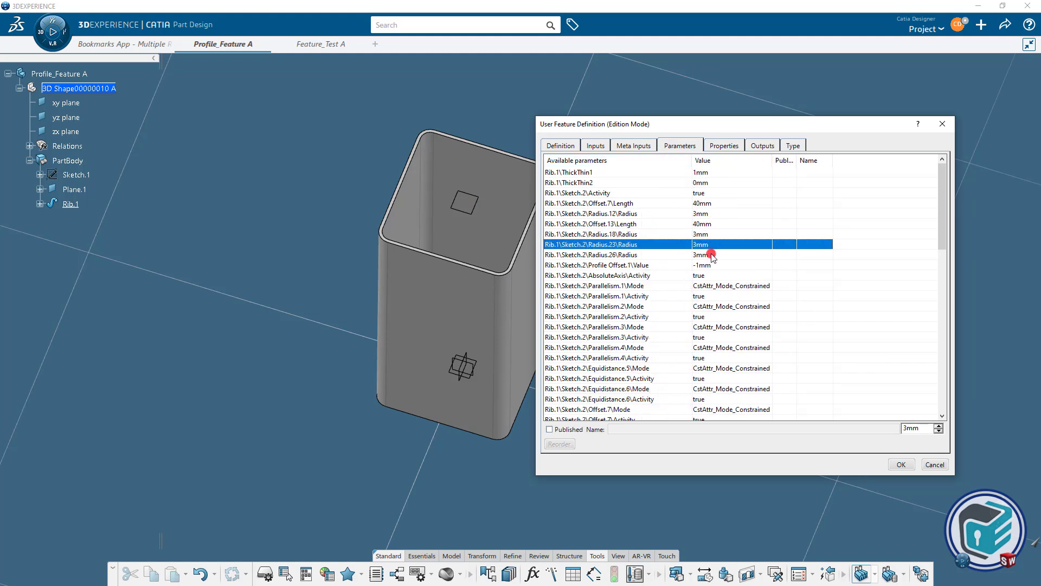
left_click(711, 255)
left_click(703, 224)
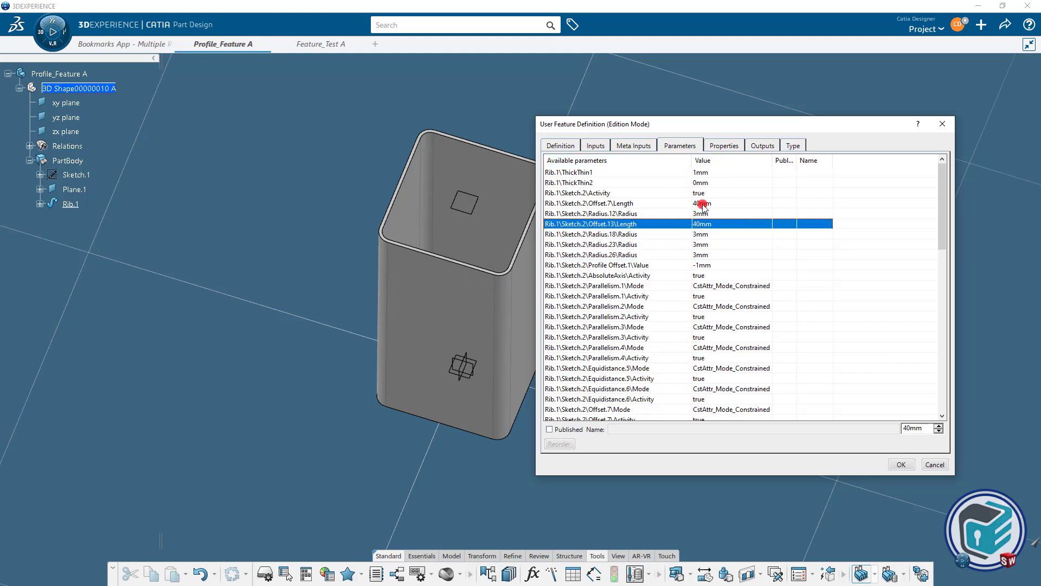
left_click(701, 204)
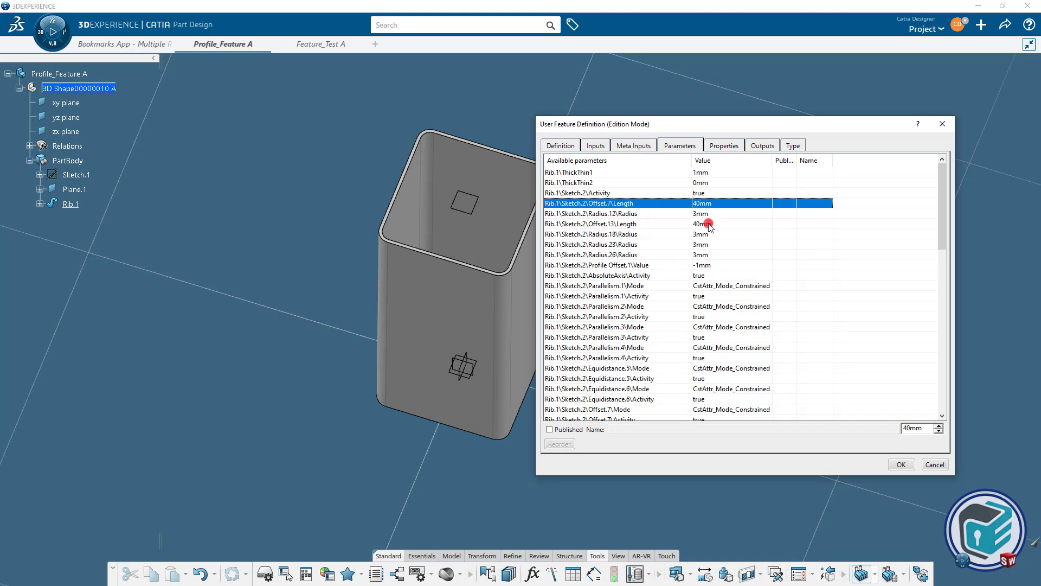
left_click(709, 224)
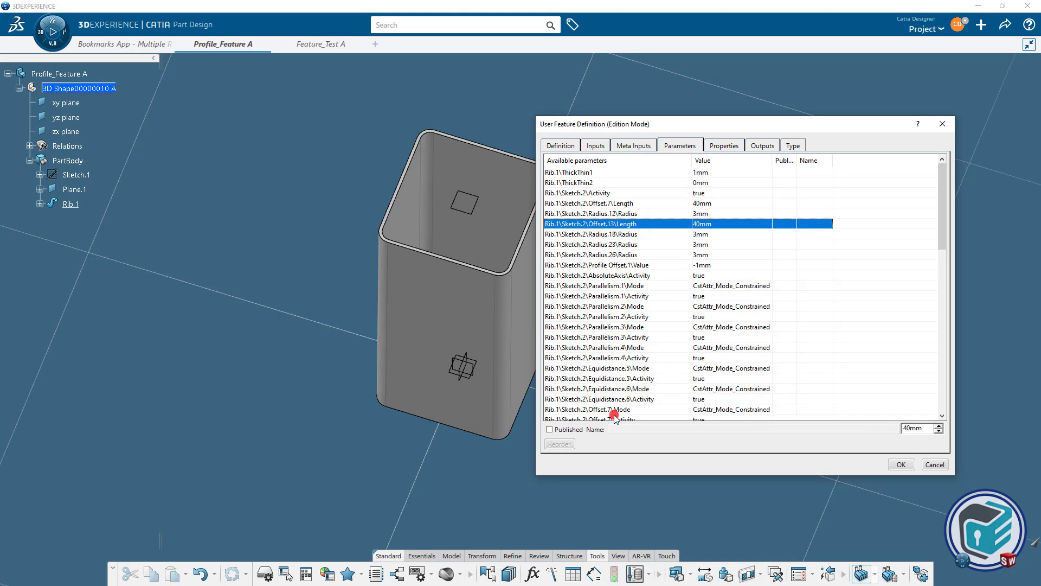
Publish Offset.13 as L1, Offset.7 as L2 and ThickThin1 as T1.
left_click(549, 428)
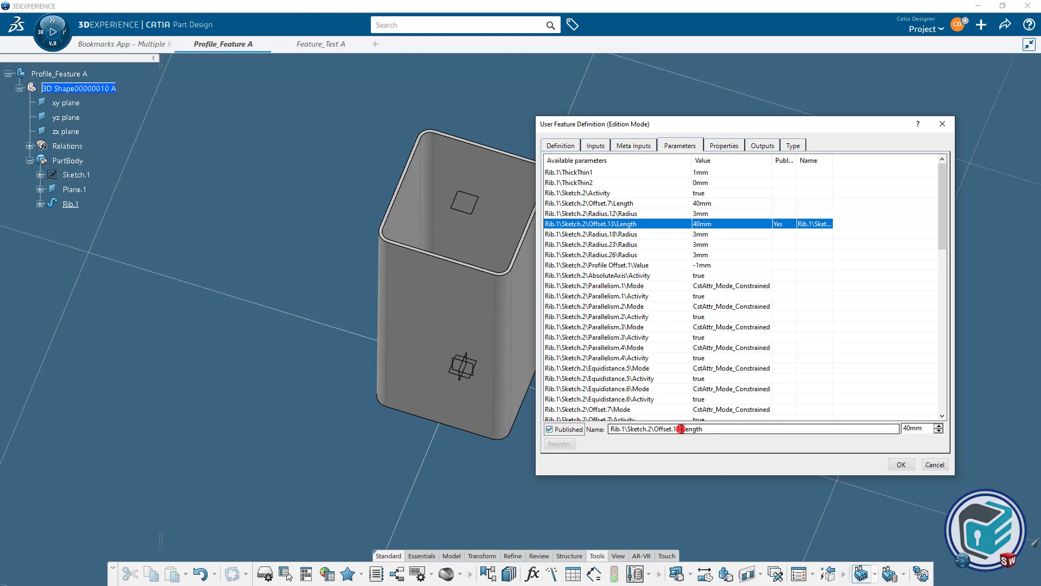
double_click(682, 429)
key("Caps_Lock")
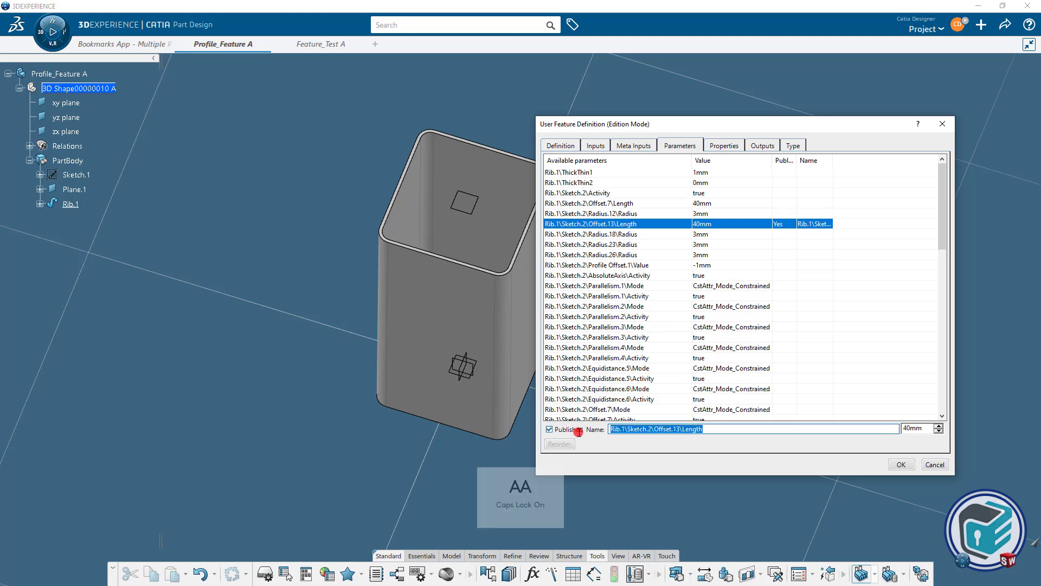
type("L1")
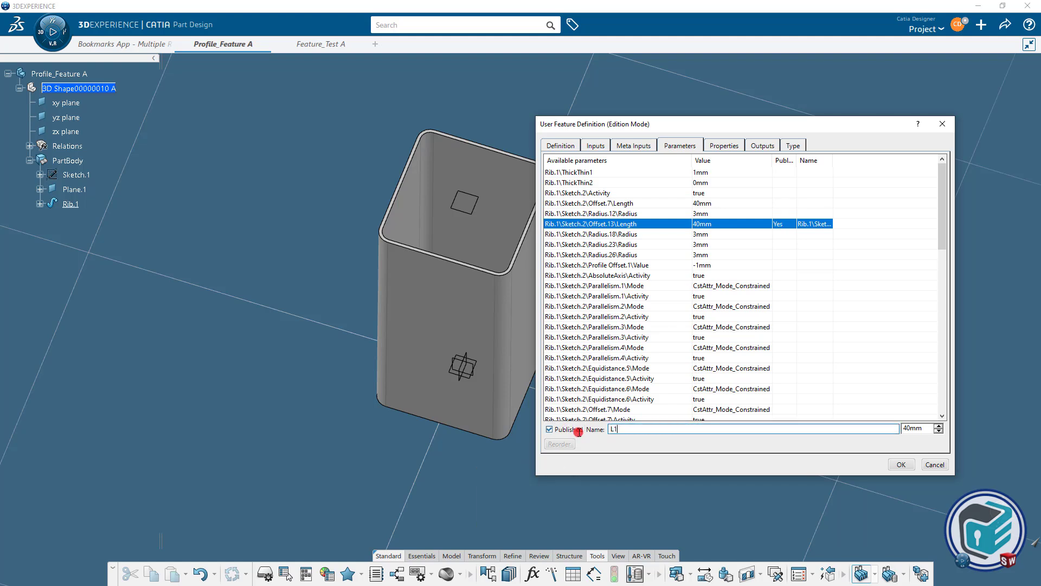
left_click(751, 254)
left_click(704, 203)
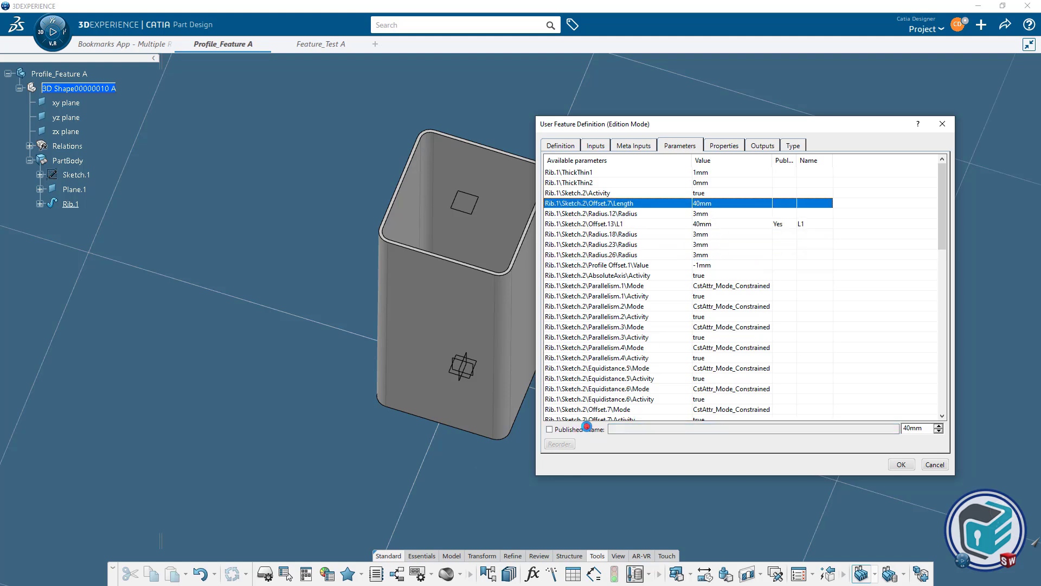
left_click(549, 429)
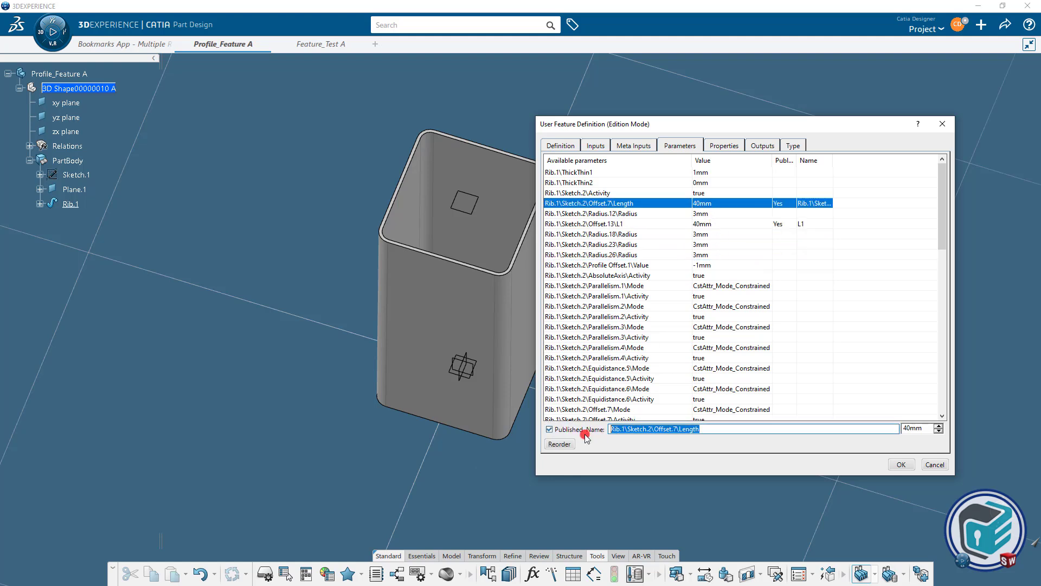
type("L2")
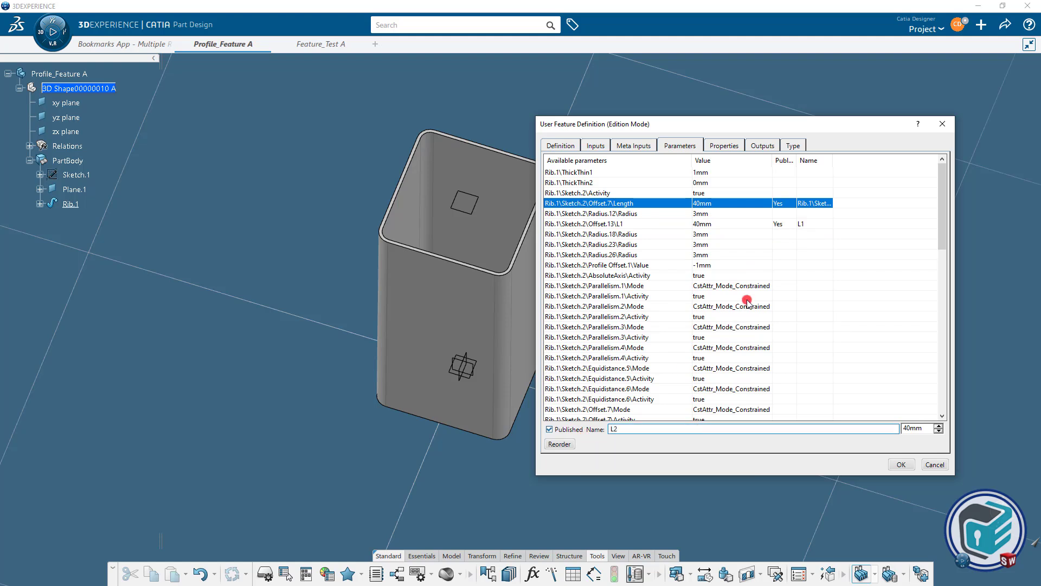
left_click(746, 296)
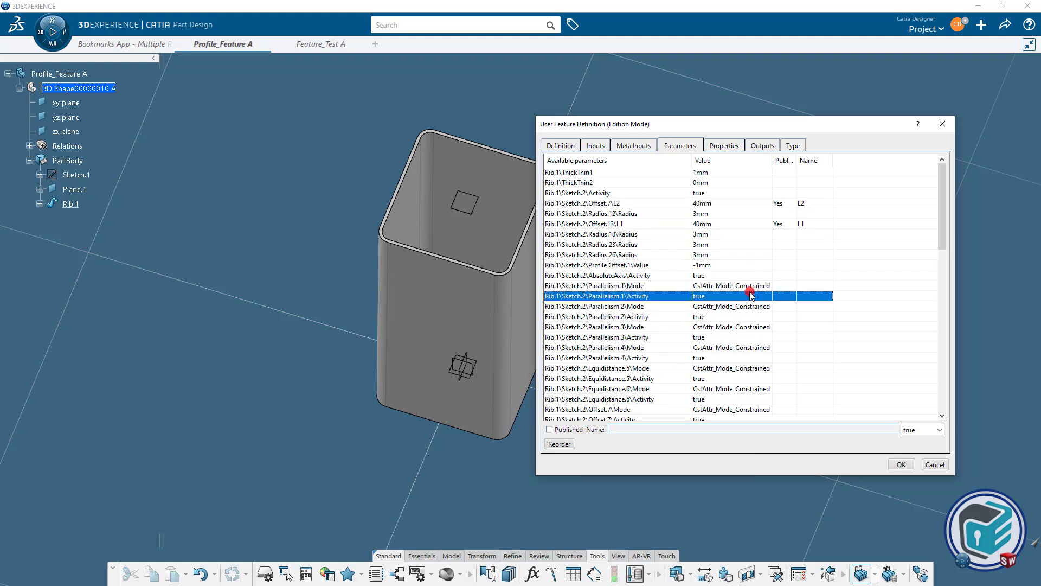
left_click(679, 172)
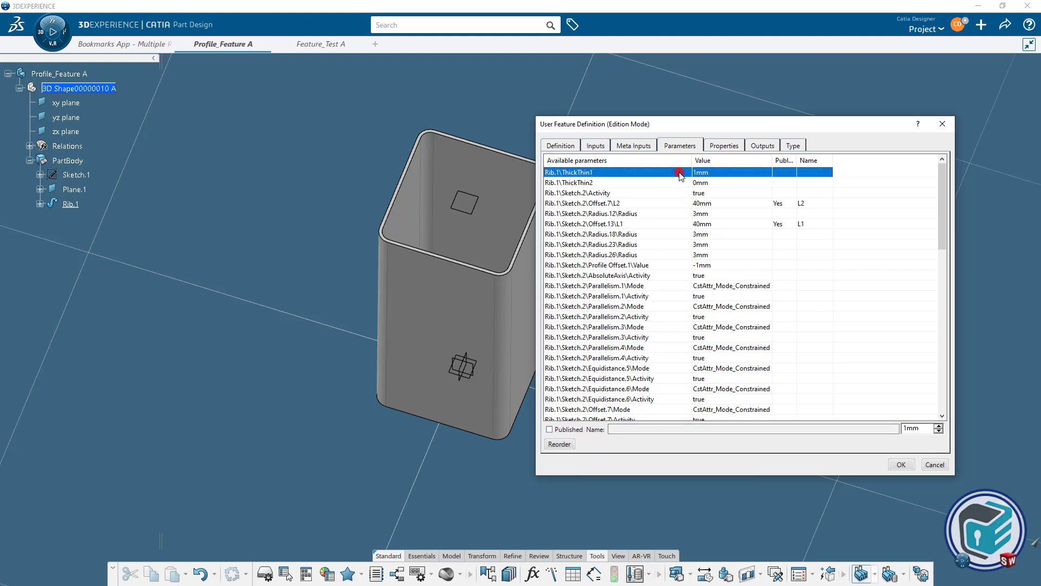
left_click(560, 429)
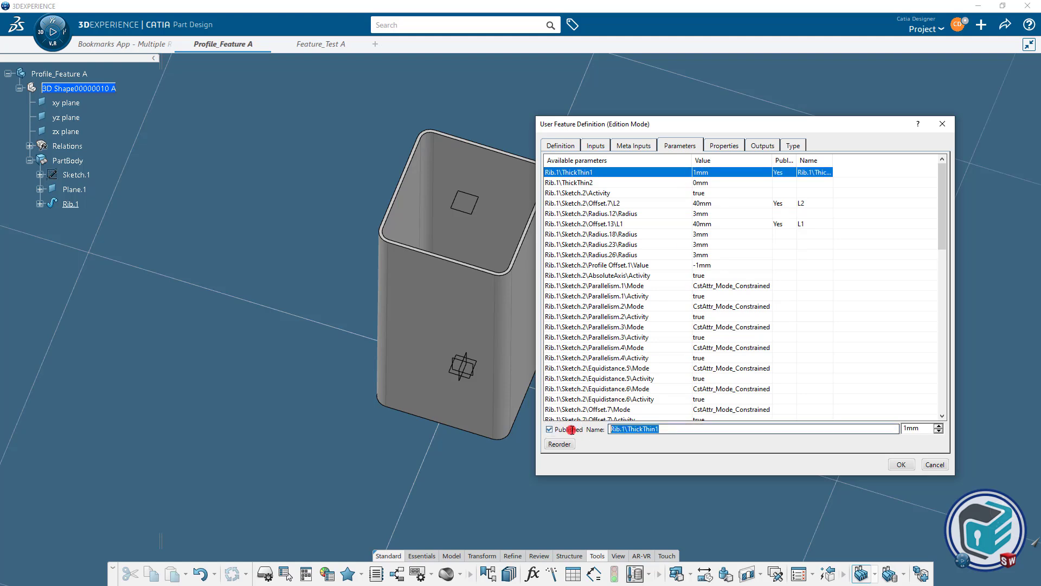
type("T1")
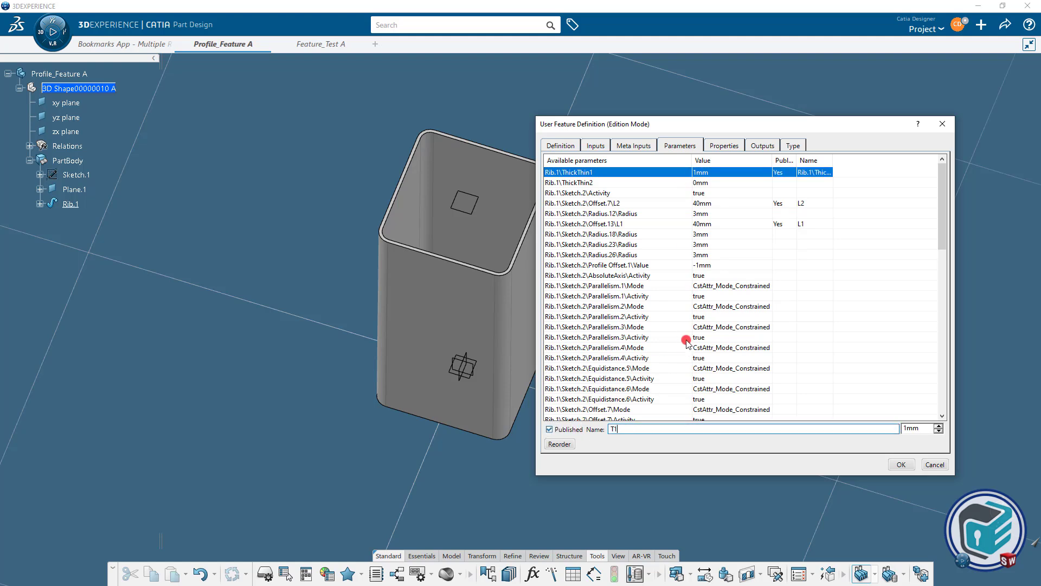
left_click(687, 338)
Check the Properties, Outputs and Type settings, then create the user feature.
left_click(721, 146)
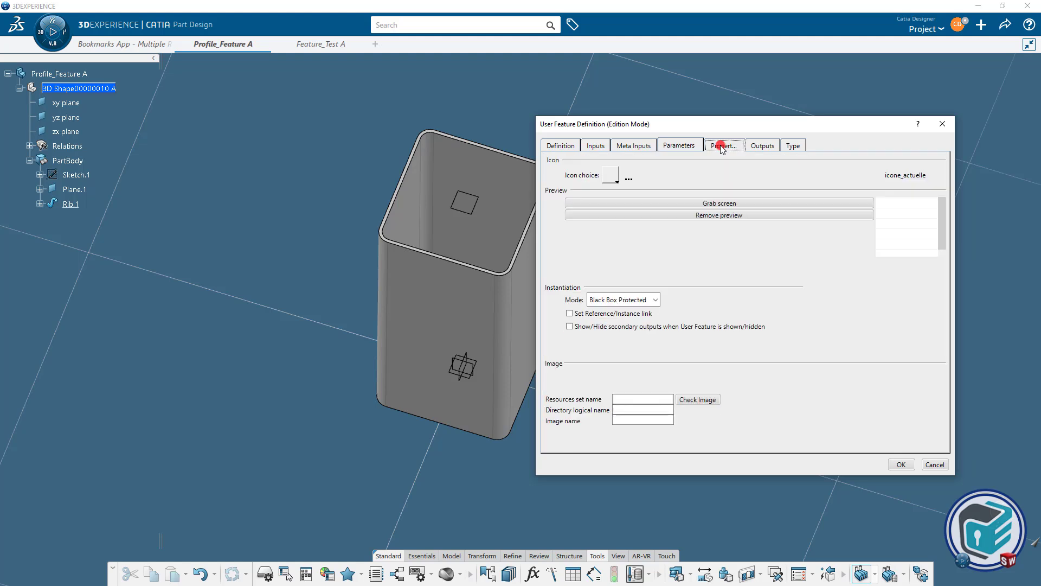
left_click(762, 145)
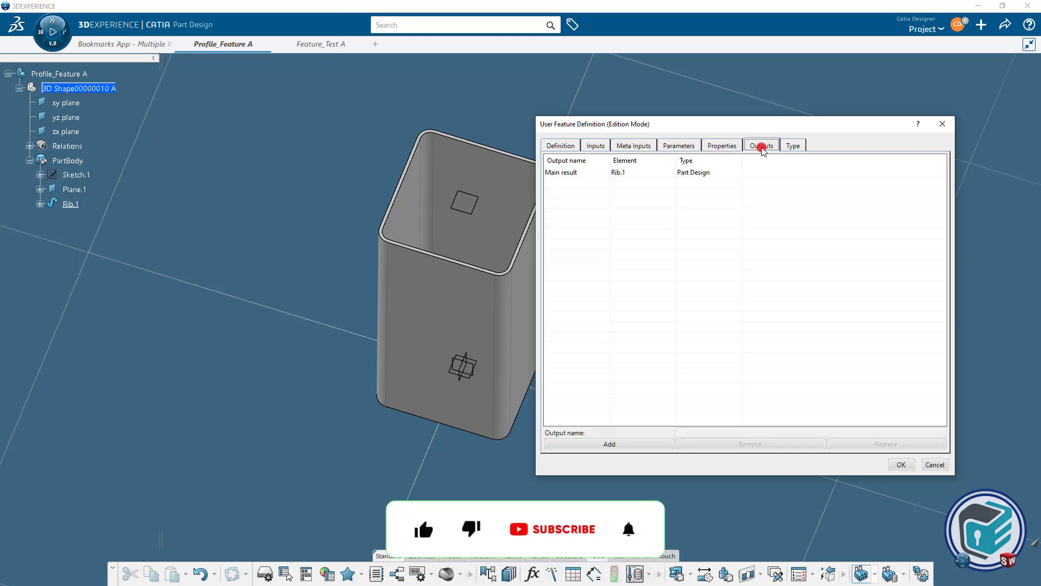
left_click(711, 172)
left_click(793, 147)
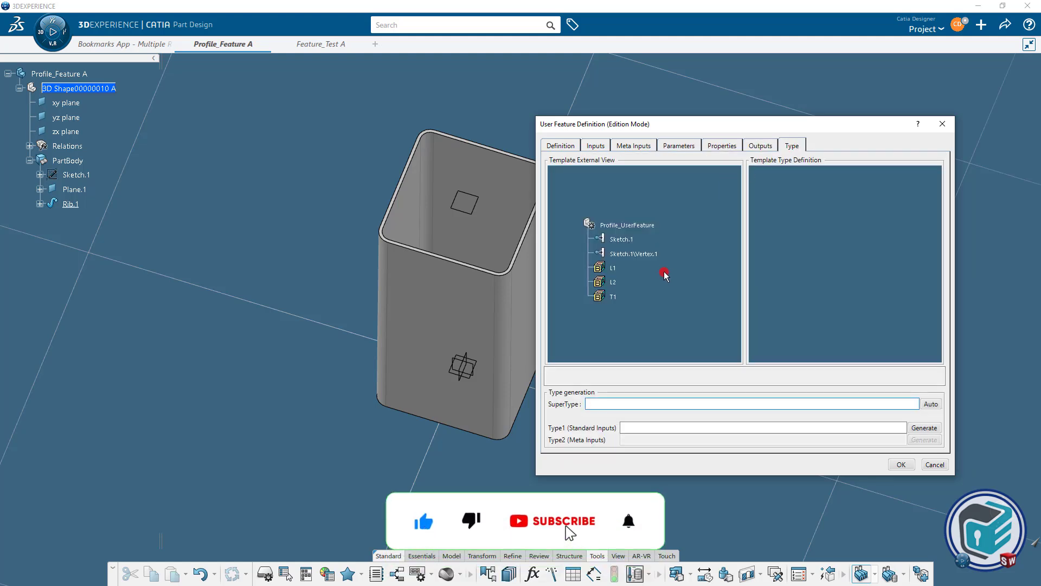
left_click(903, 466)
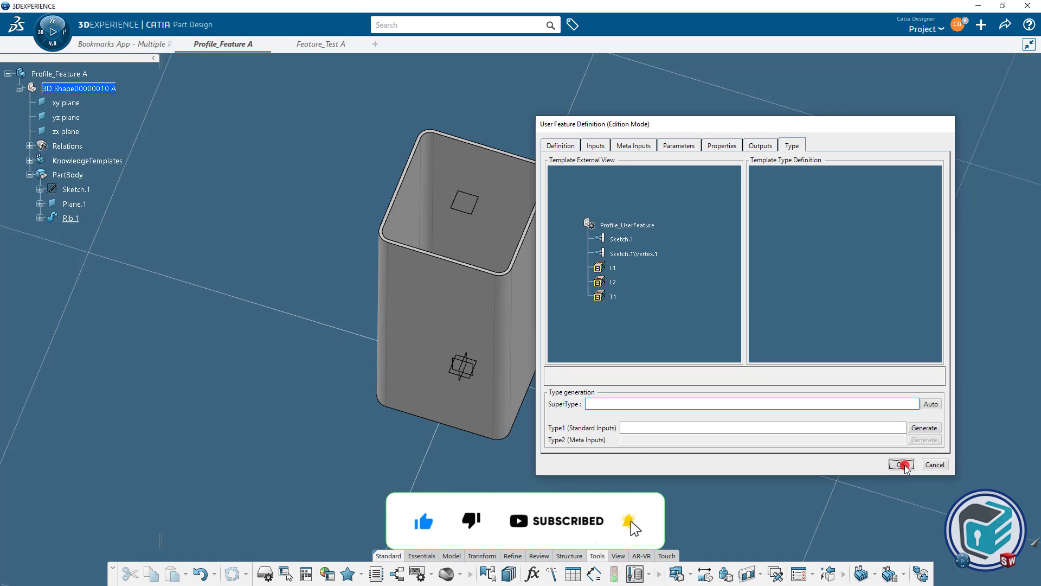
Verify Profile_UserFeature under KnowledgeTemplates and save the part.
middle_click_drag(642, 365, 653, 332)
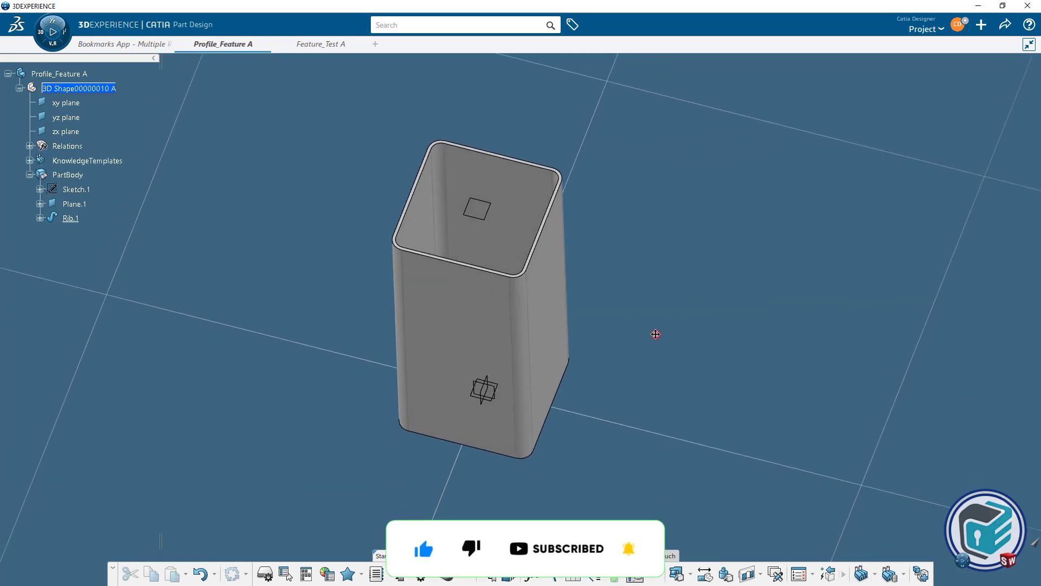
left_click(31, 161)
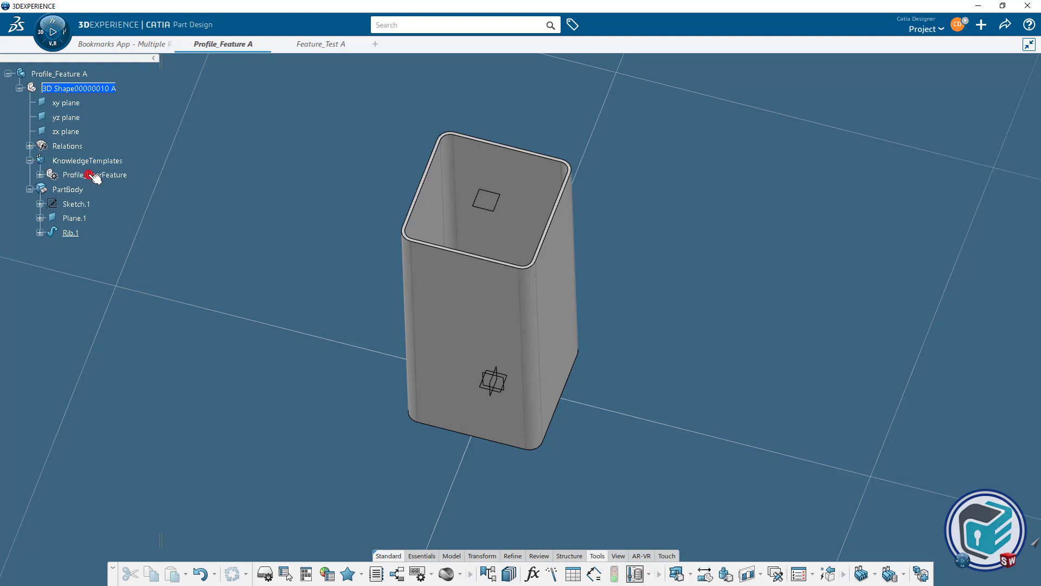
left_click(68, 174)
left_click(372, 157)
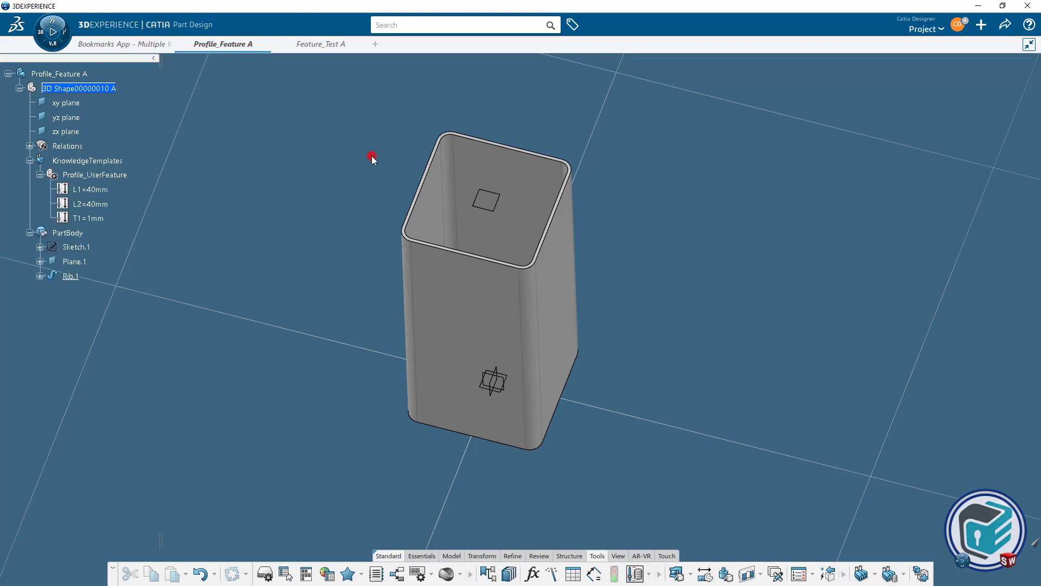
left_click(1005, 24)
left_click(946, 42)
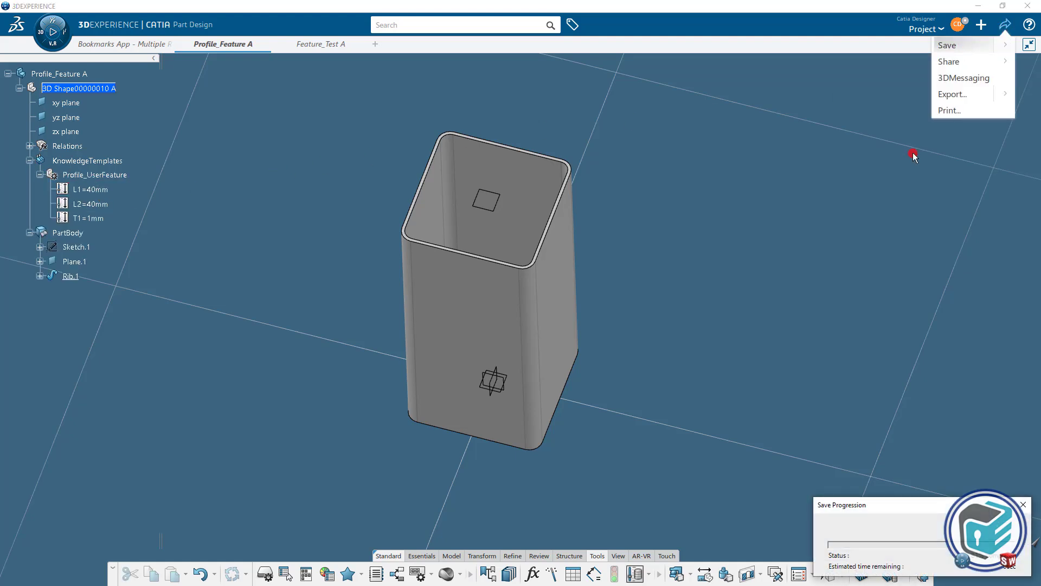
left_click(134, 43)
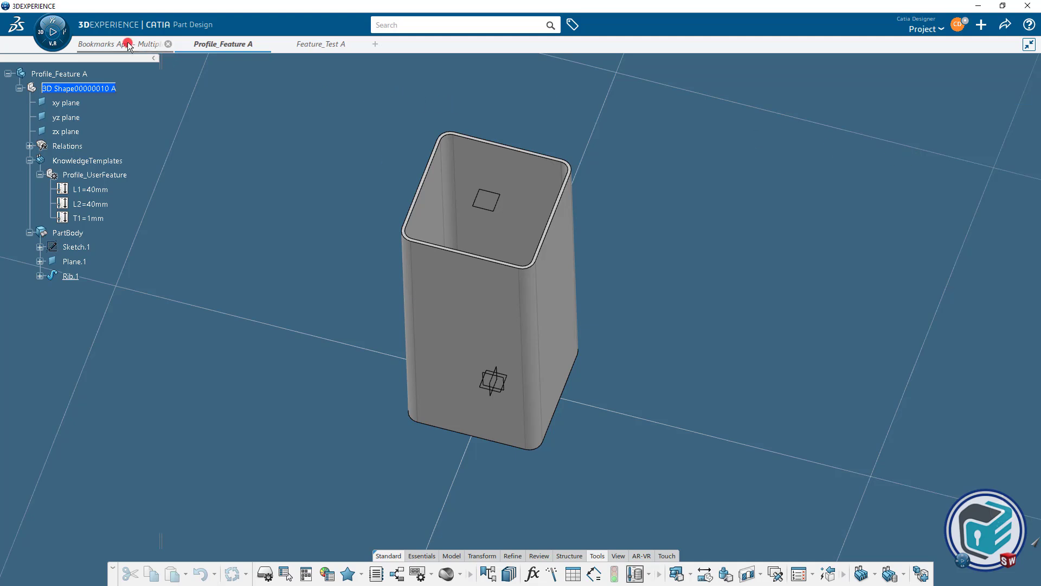
Create a new bookmark named Profile under Library.
left_click(54, 85)
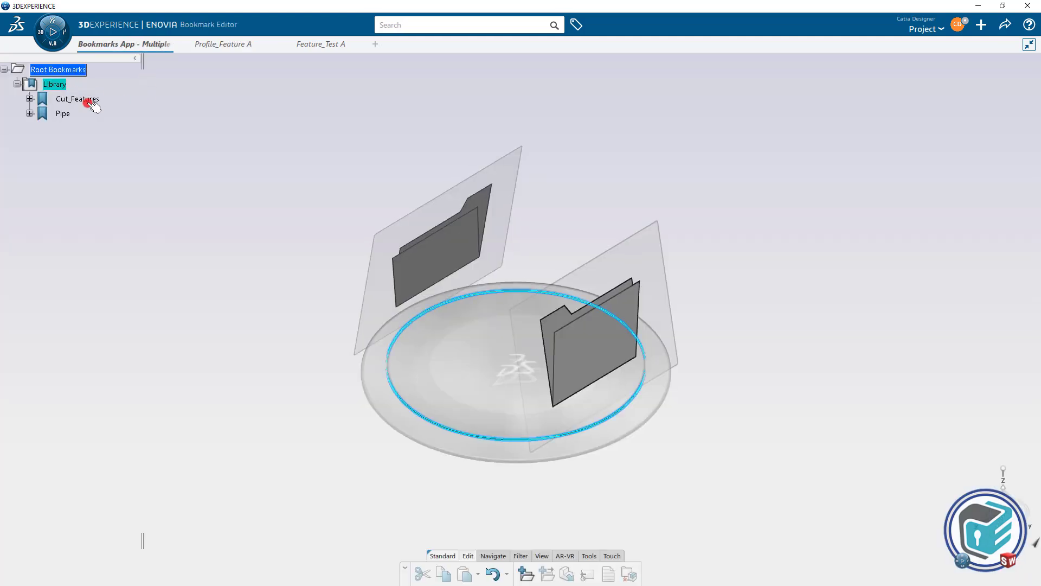
left_click(526, 573)
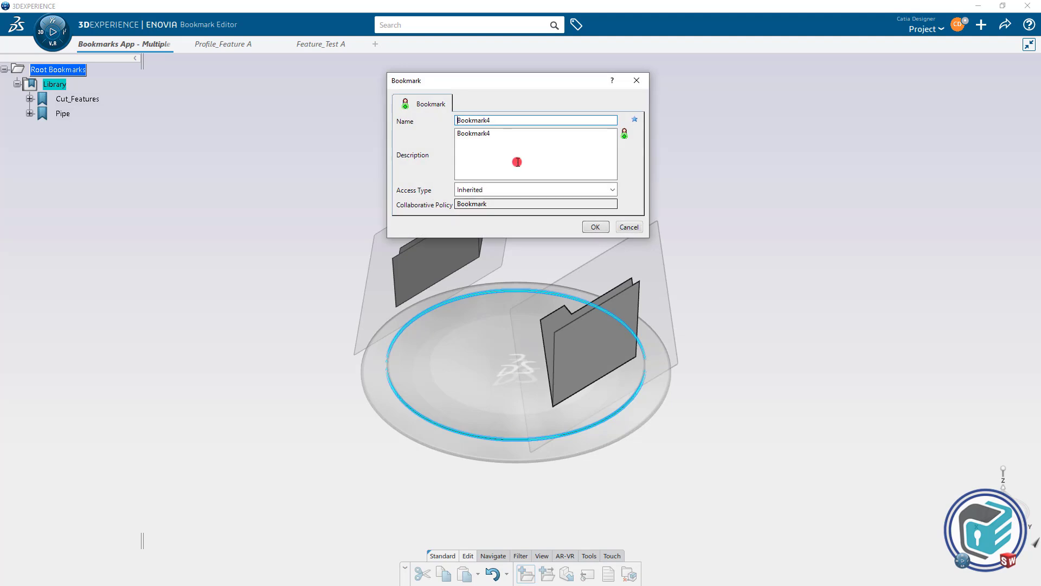
left_click_drag(498, 120, 416, 125)
key("Caps_Lock")
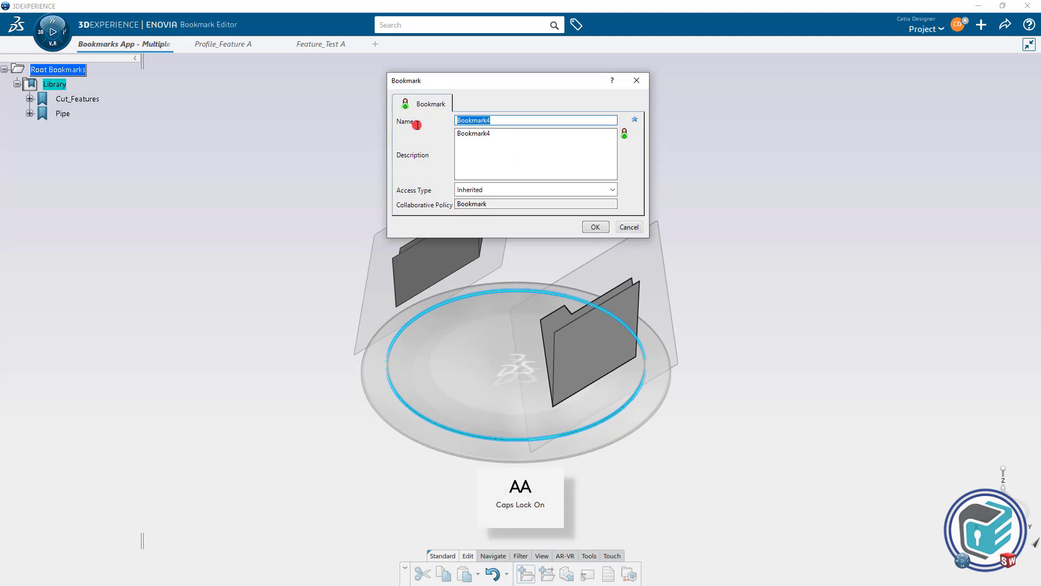
type("P")
key("Caps_Lock")
left_click(599, 227)
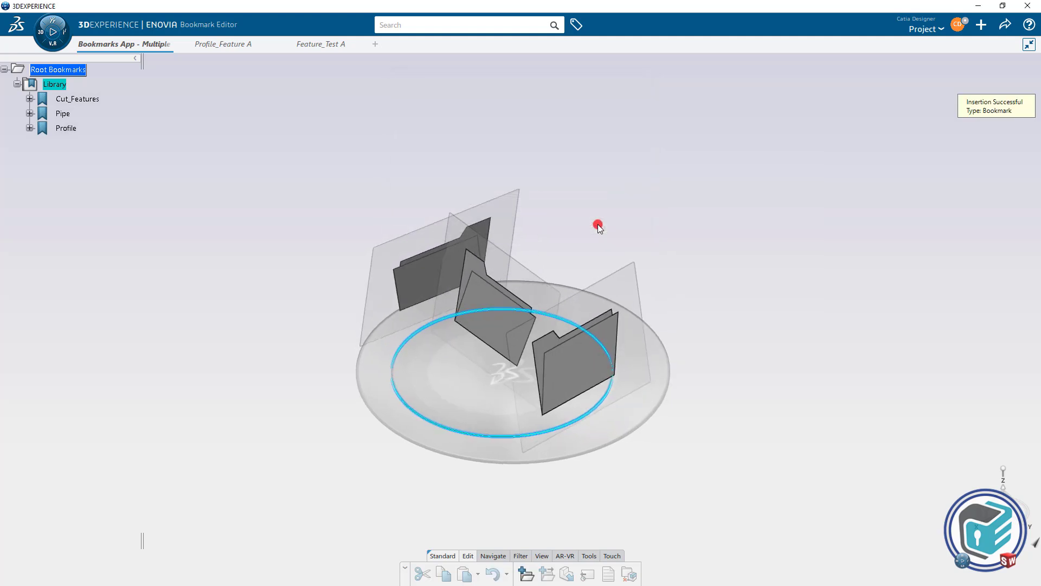
Insert the Profile_Feature A part into the Profile bookmark.
left_click(76, 127)
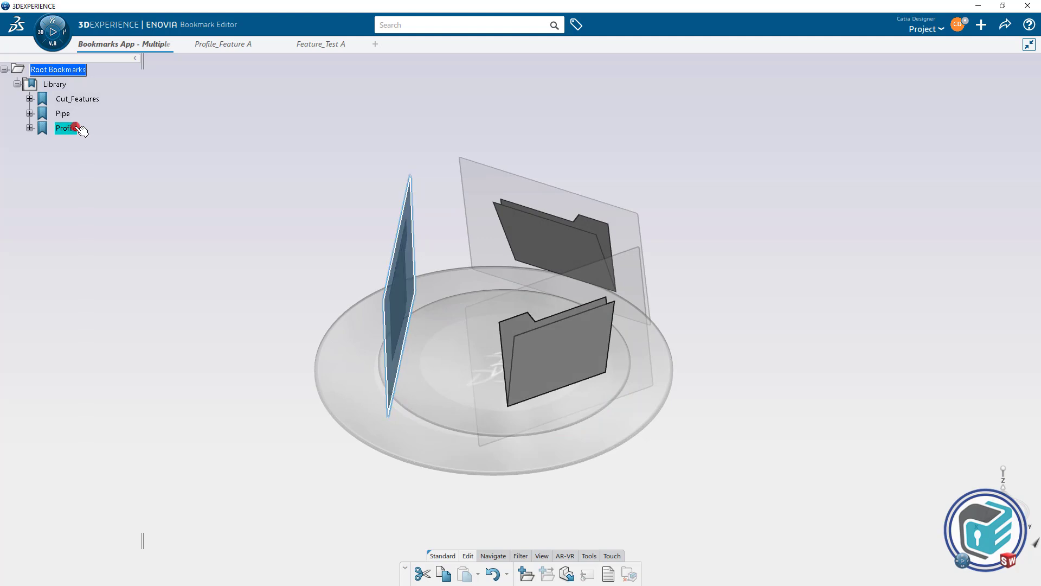
left_click(567, 573)
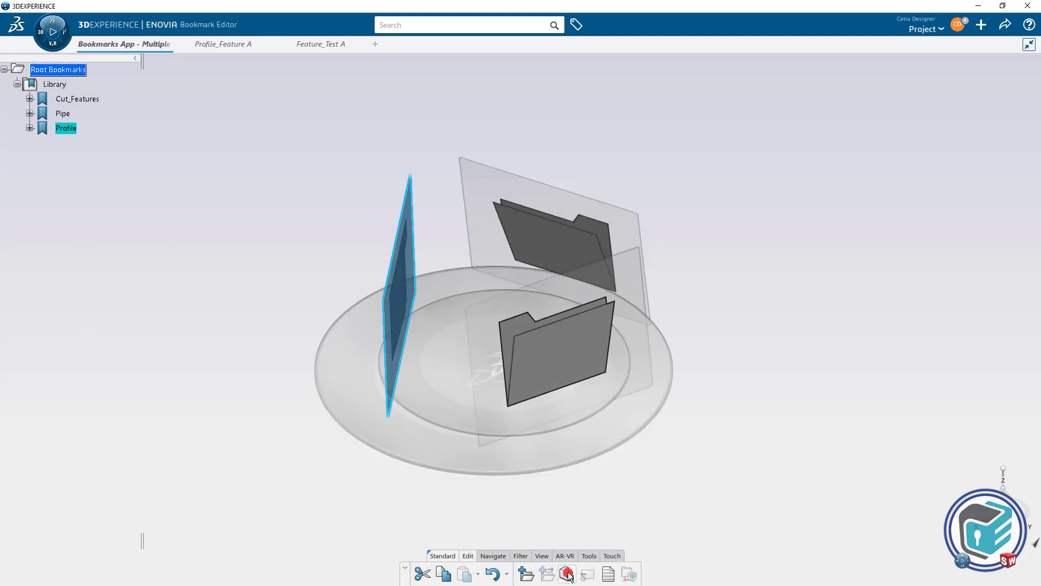
left_click(224, 45)
left_click(59, 74)
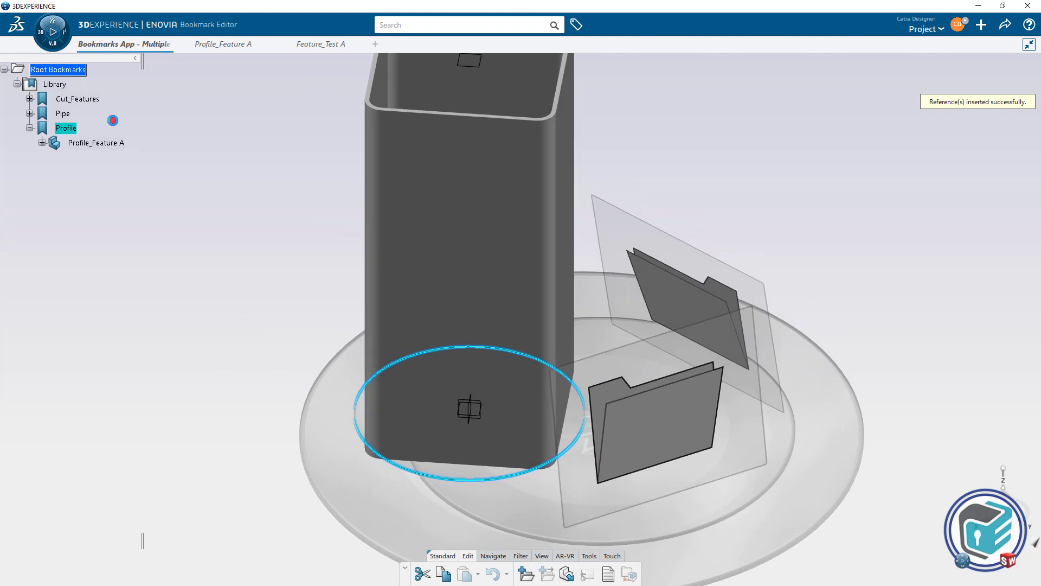
left_click(30, 128)
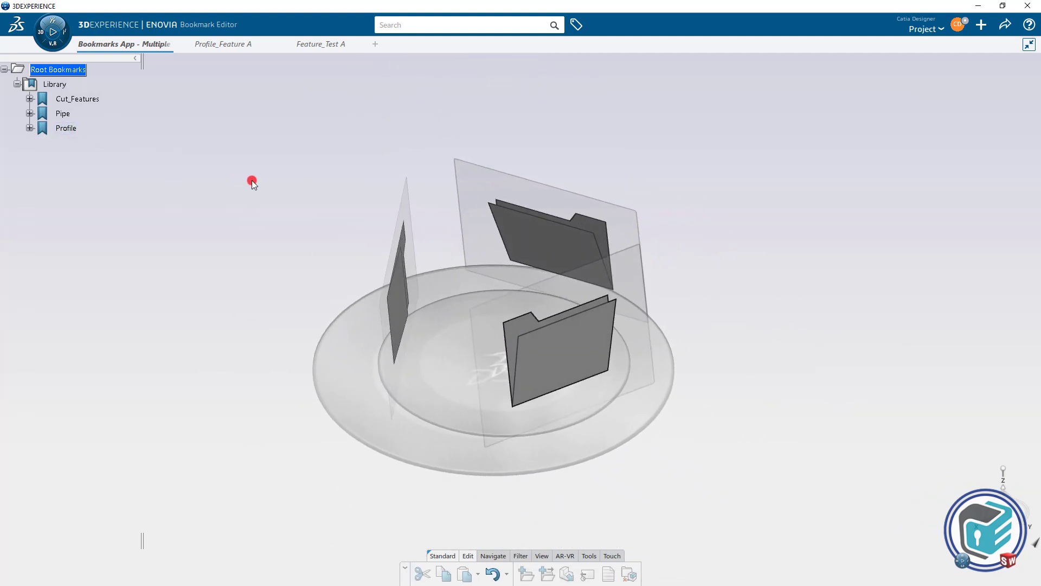
Close Profile_Feature A and start a new sketch on the zx plane of Feature_Test A.
left_click(253, 52)
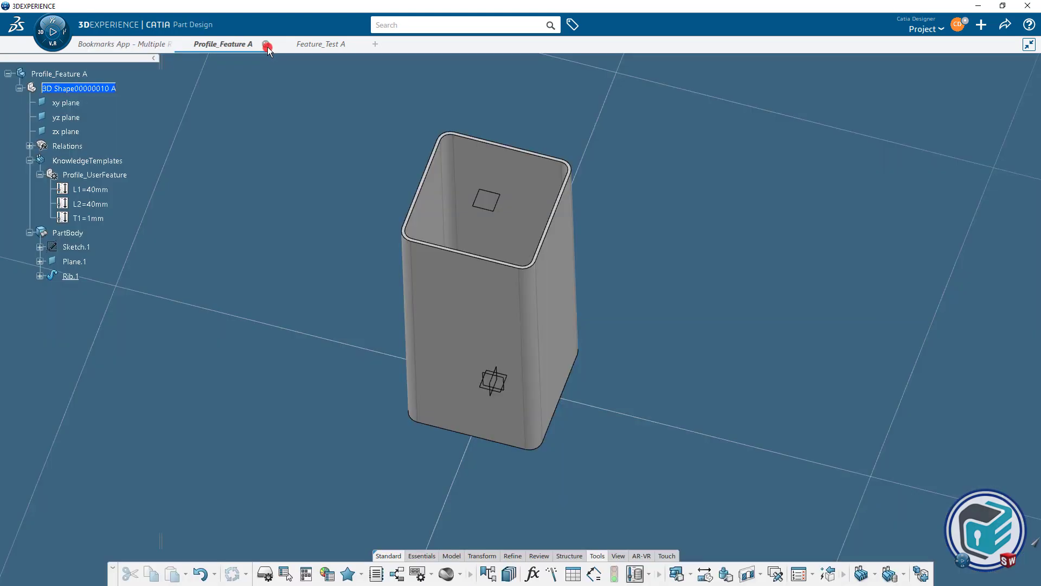
left_click(265, 44)
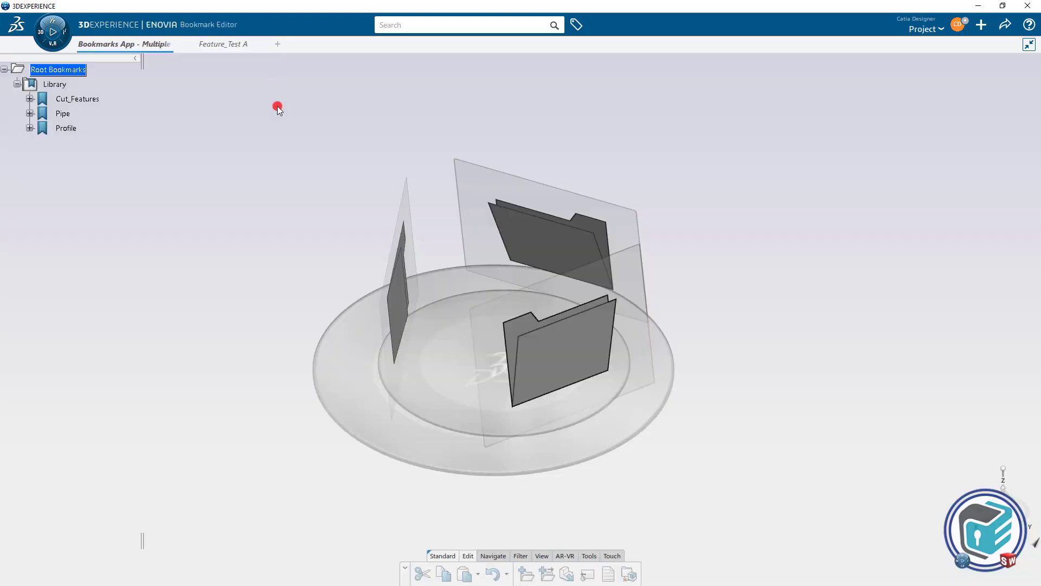
left_click(232, 43)
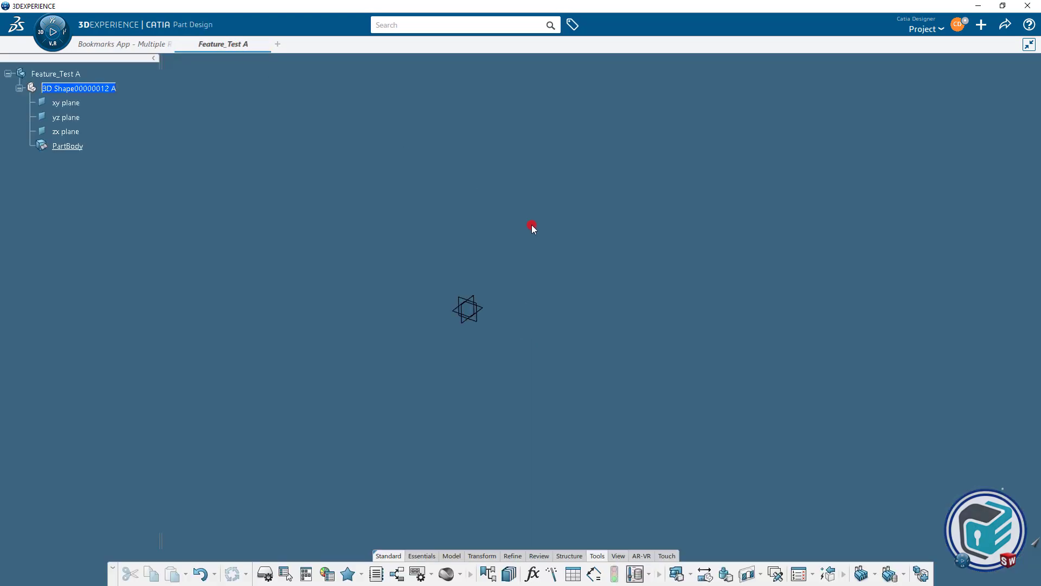
left_click(477, 308)
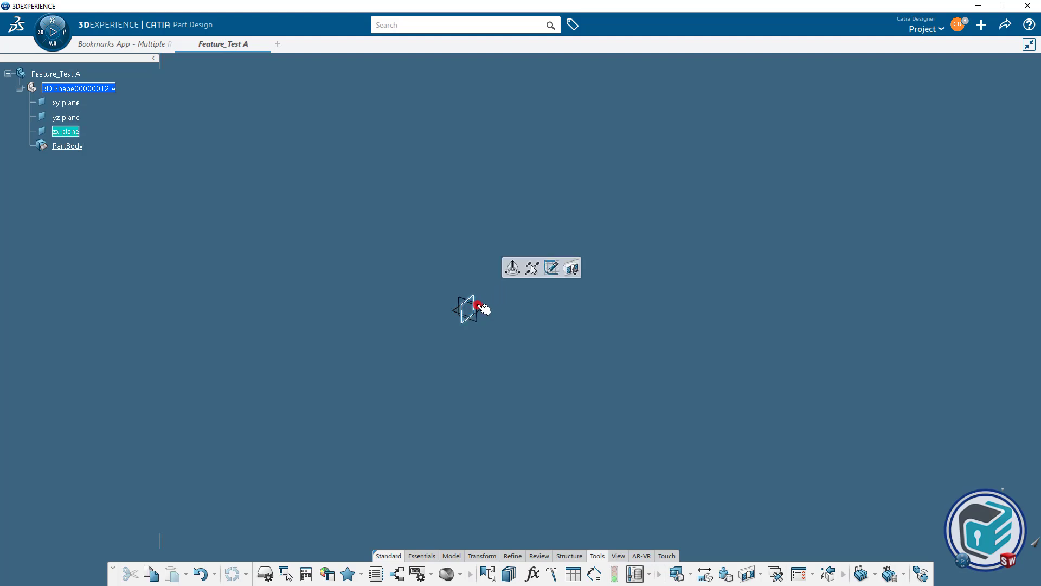
left_click(556, 268)
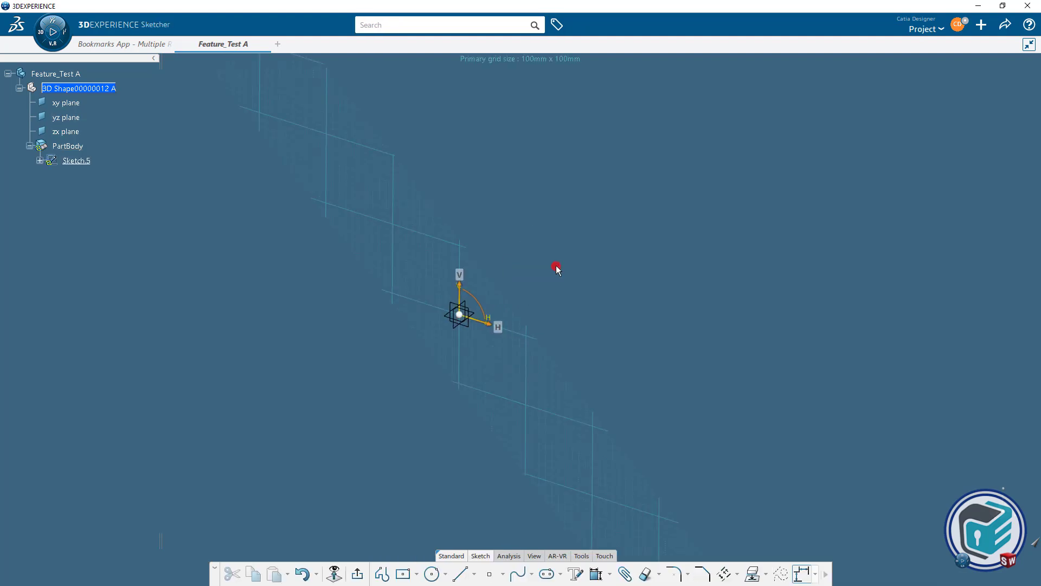
Draw a vertical, horizontal and angled polyline from the origin, then view it in perspective.
left_click(381, 575)
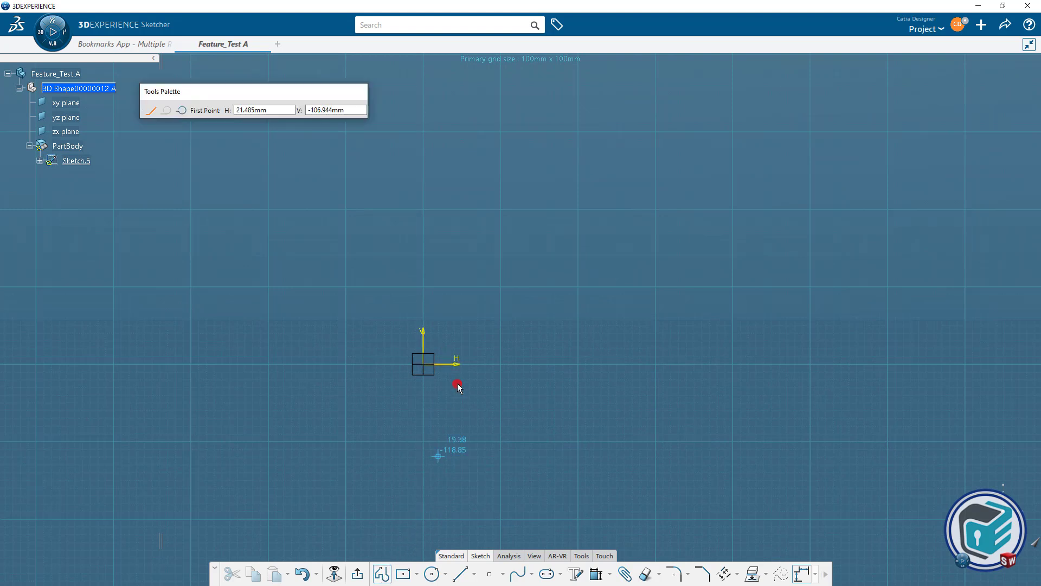
left_click(423, 364)
left_click(423, 207)
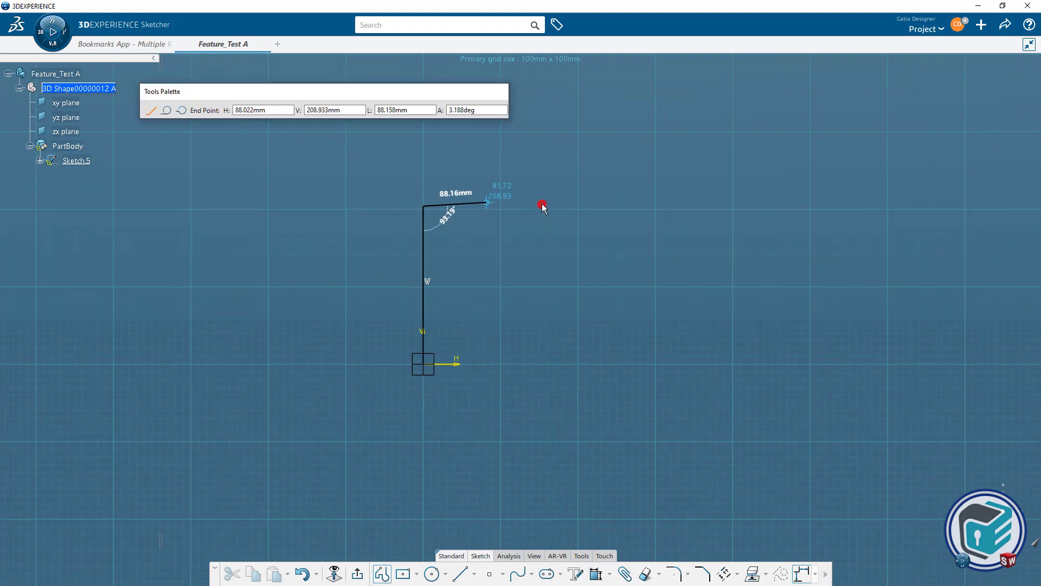
left_click(611, 207)
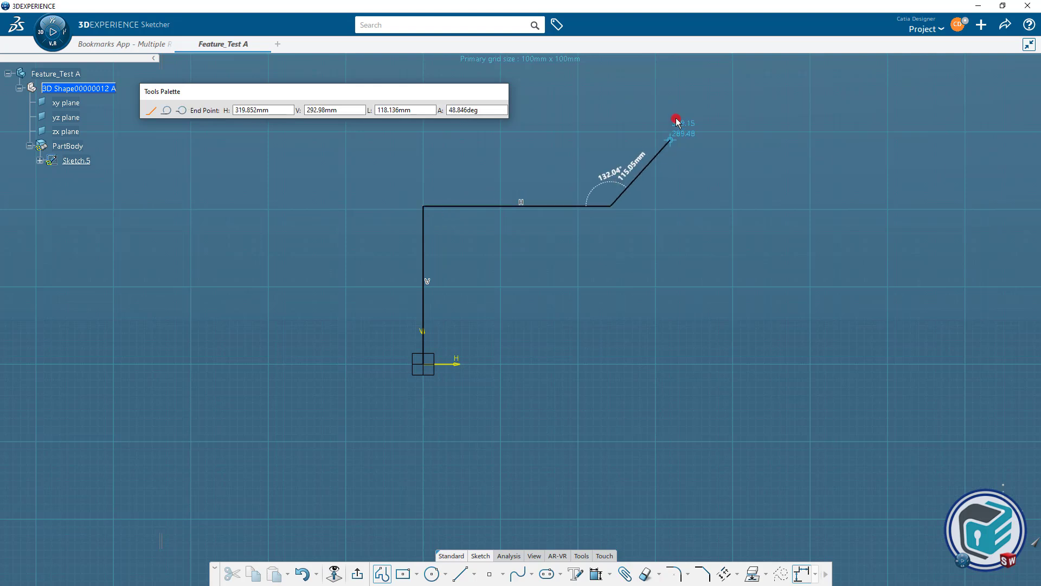
left_click(714, 89)
key("Escape")
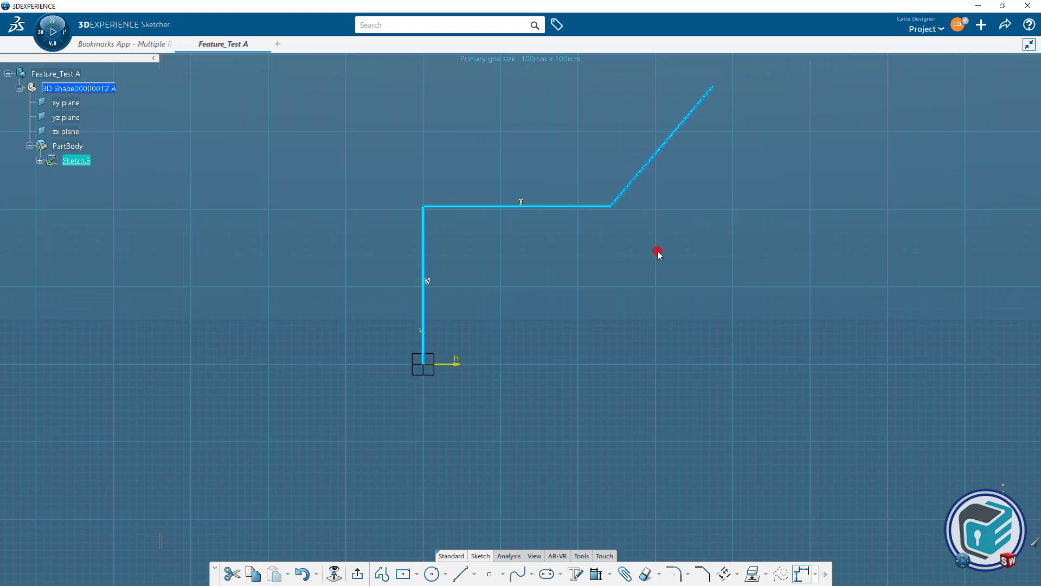
scroll(644, 291, "down", 2)
middle_click_drag(645, 291, 404, 520)
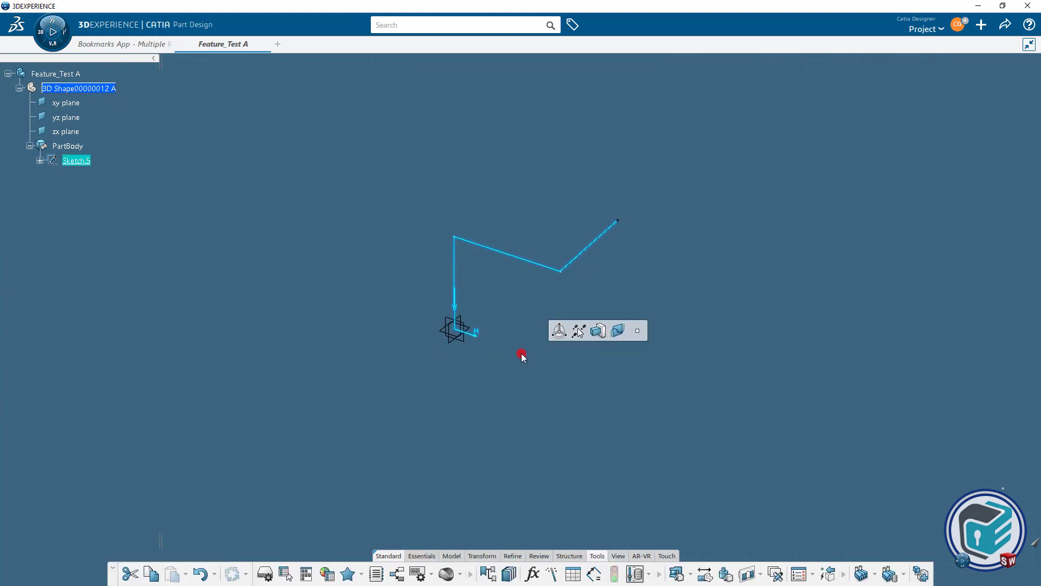
Instantiate Pipe_Feature A from the bookmarks along Sketch.5, creating Plane.3 and Rib.3.
mouse_move(522, 370)
middle_mouse_down()
mouse_move(509, 352)
mouse_move(506, 304)
mouse_move(782, 369)
middle_mouse_up()
left_click(900, 579)
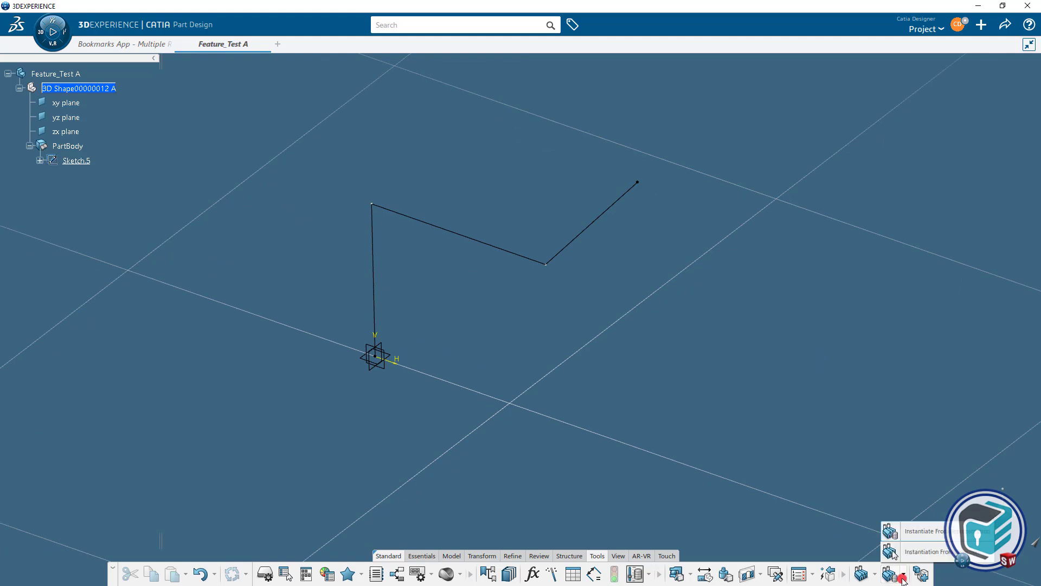
left_click(928, 532)
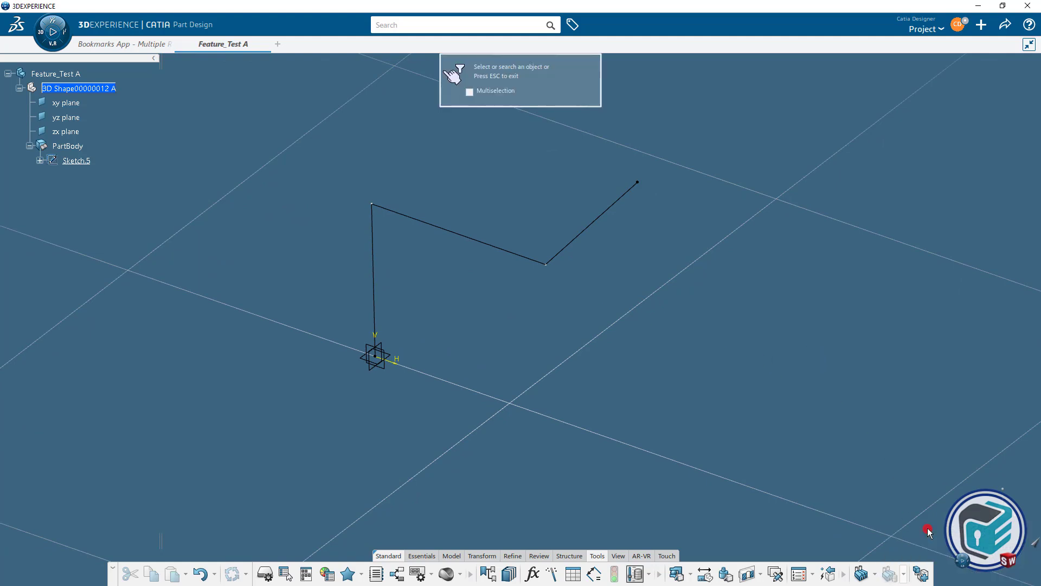
left_click(141, 47)
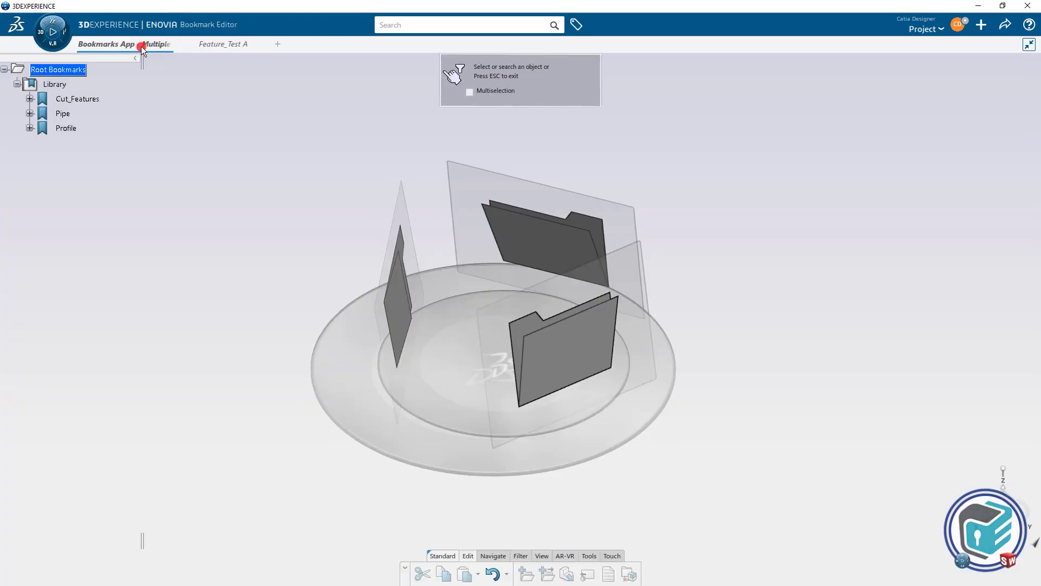
left_click(29, 113)
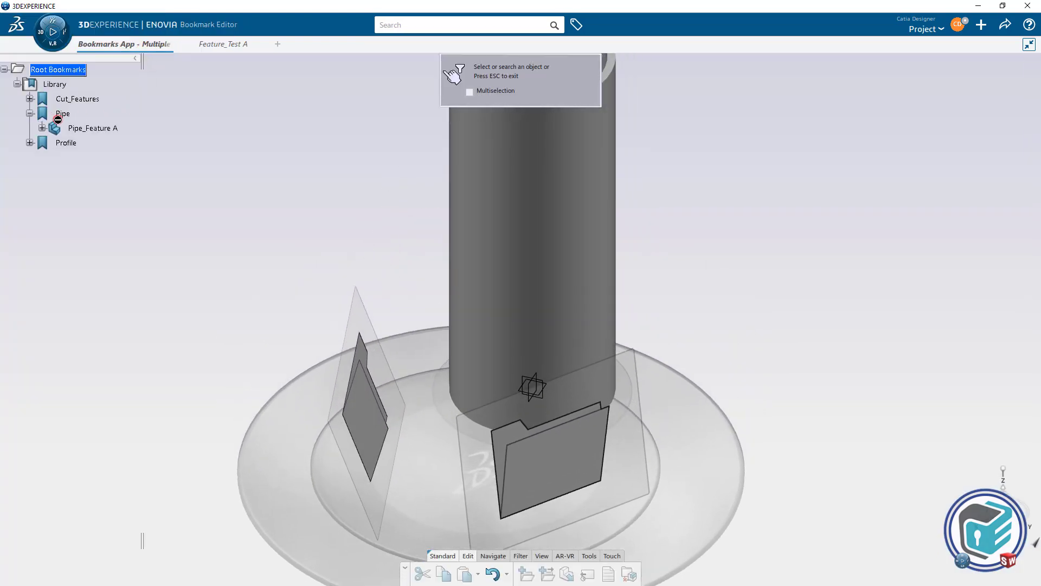
left_click(95, 128)
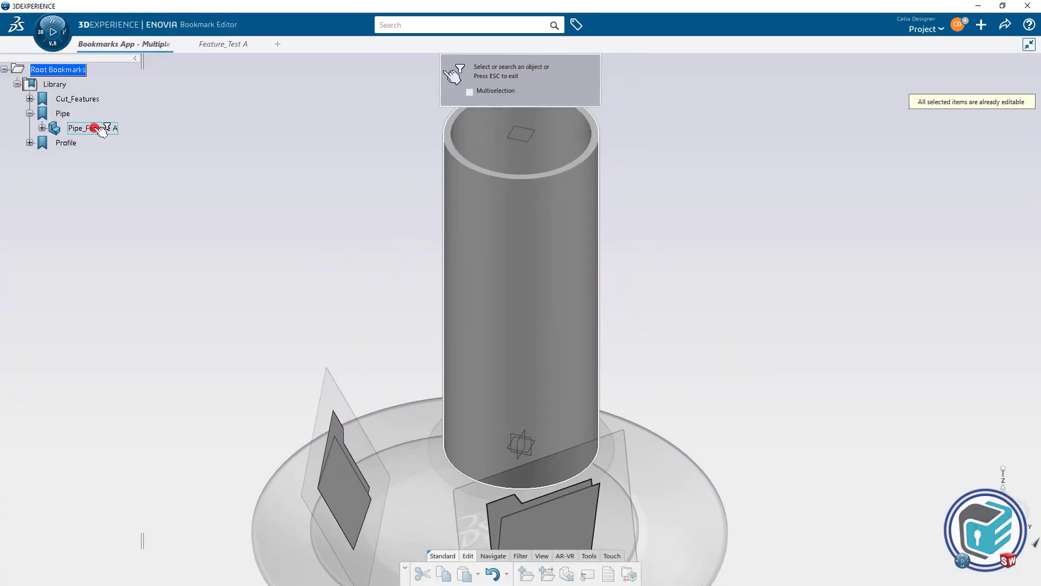
left_click(94, 128)
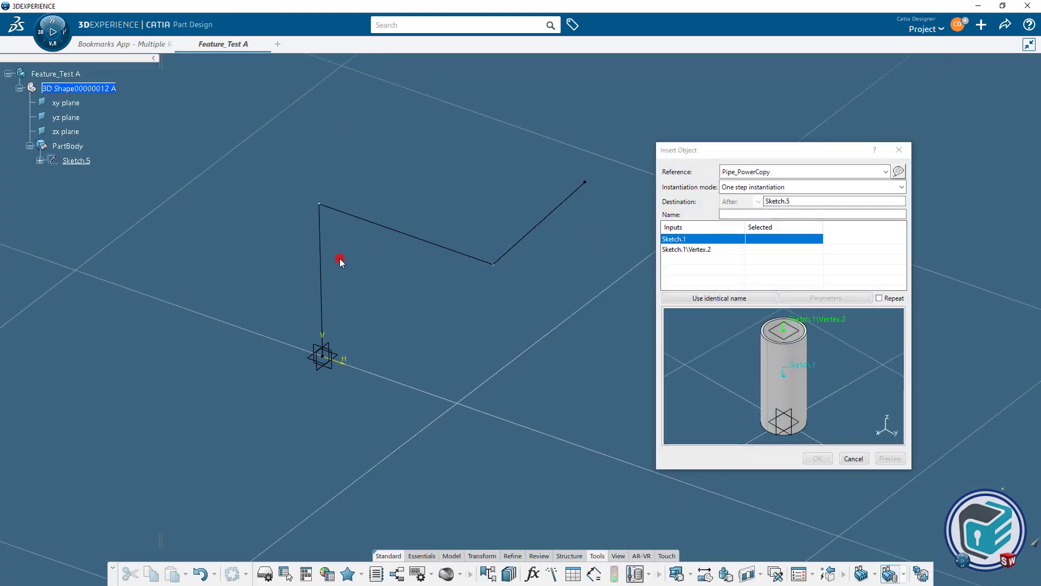
left_click(321, 266)
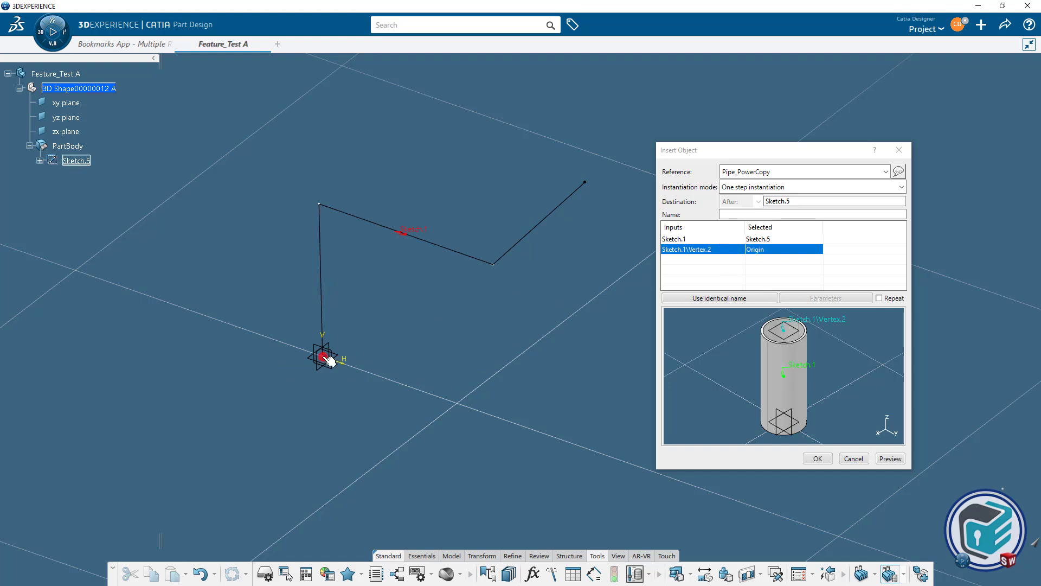
left_click(882, 456)
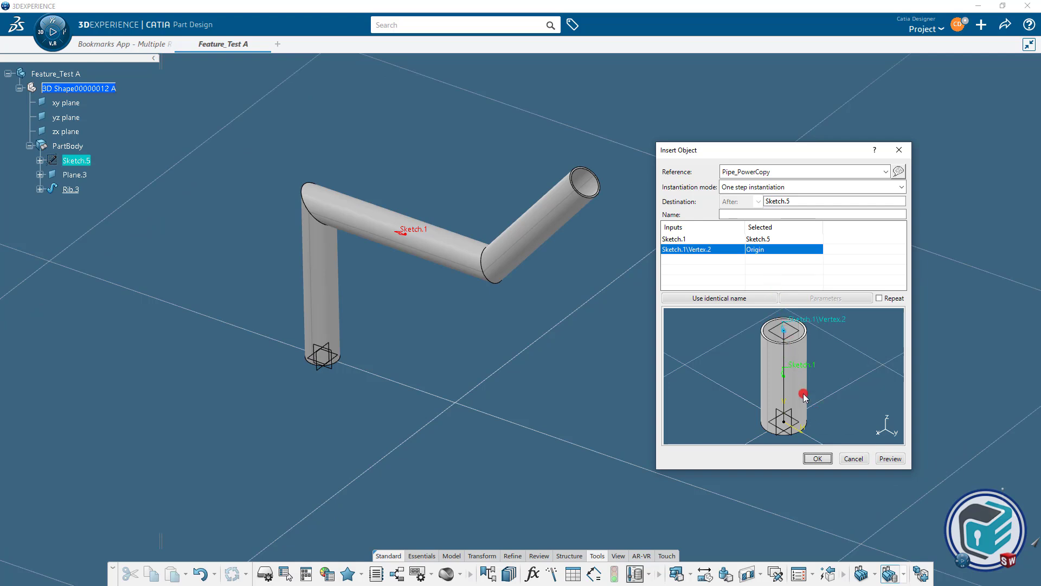
left_click(818, 458)
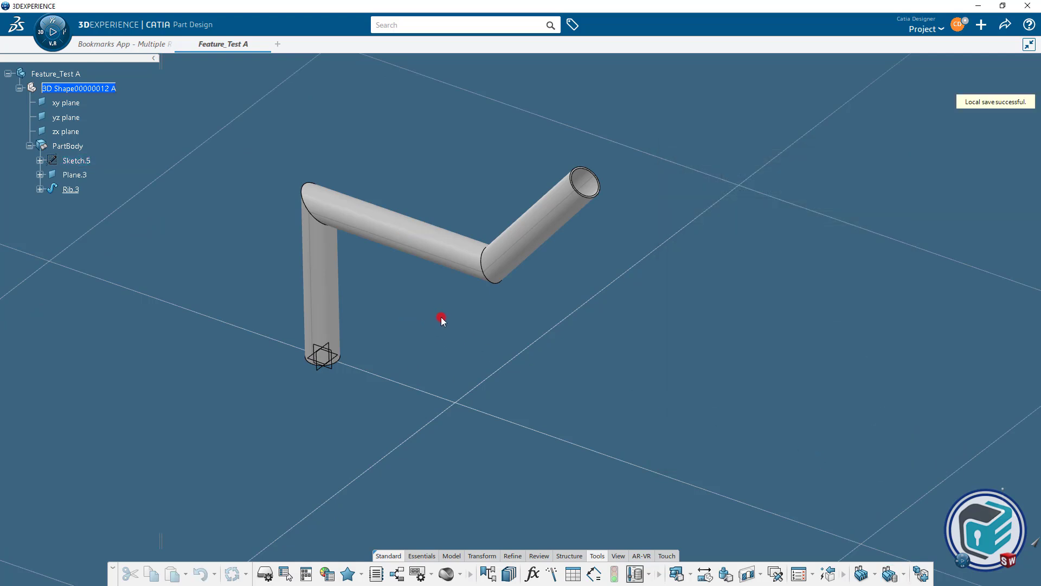
Edit Sketch.5, raising the top vertex and shortening the horizontal leg, then update the pipe.
left_click(71, 189)
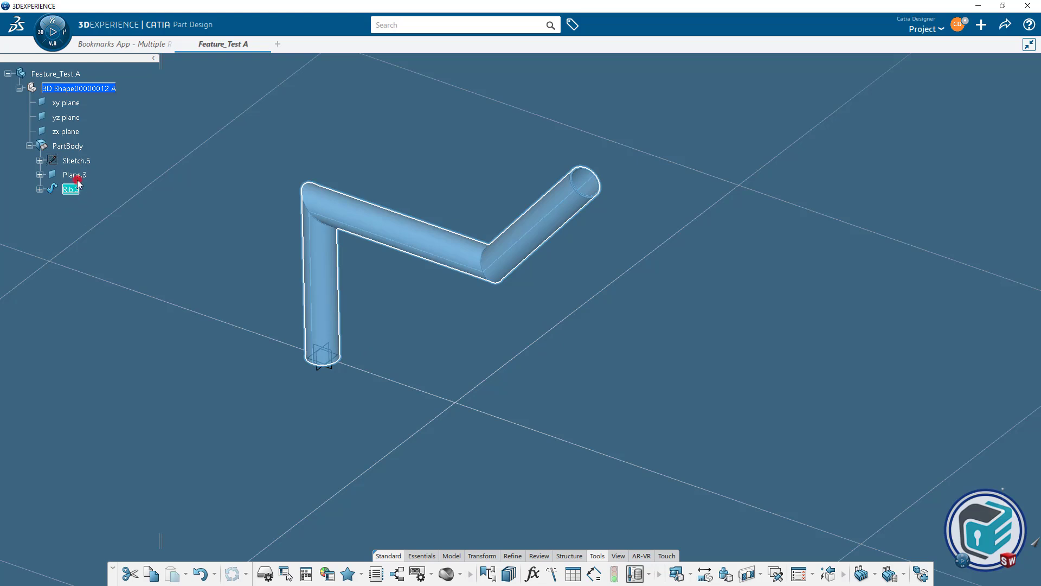
left_click(74, 175)
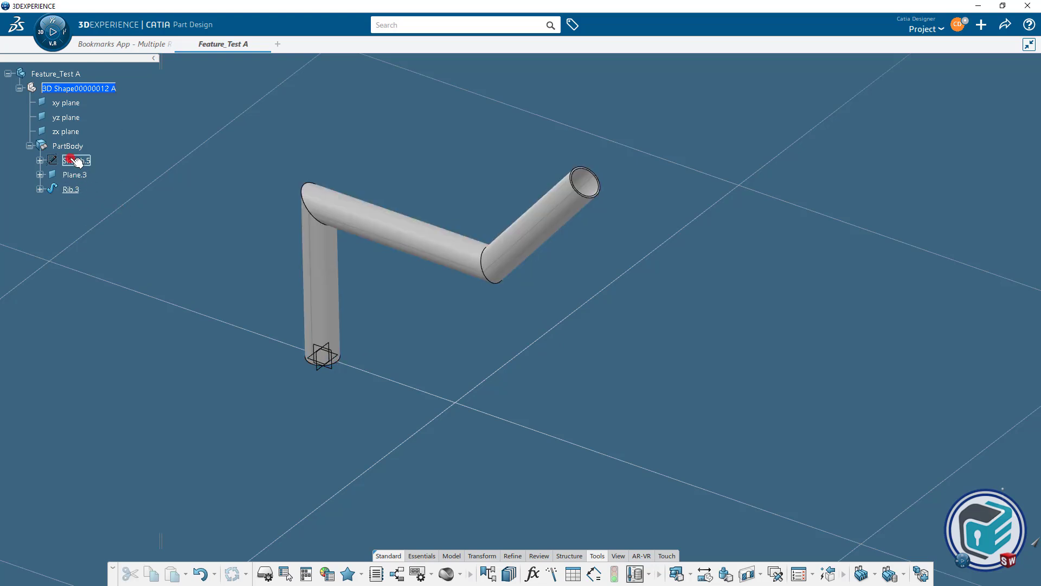
double_click(73, 160)
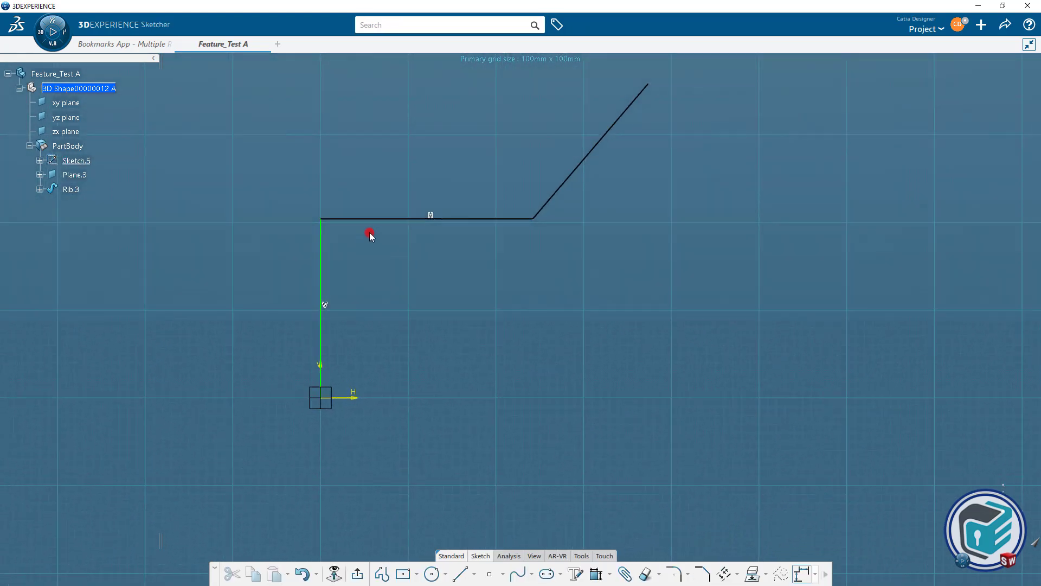
left_click_drag(324, 220, 328, 152)
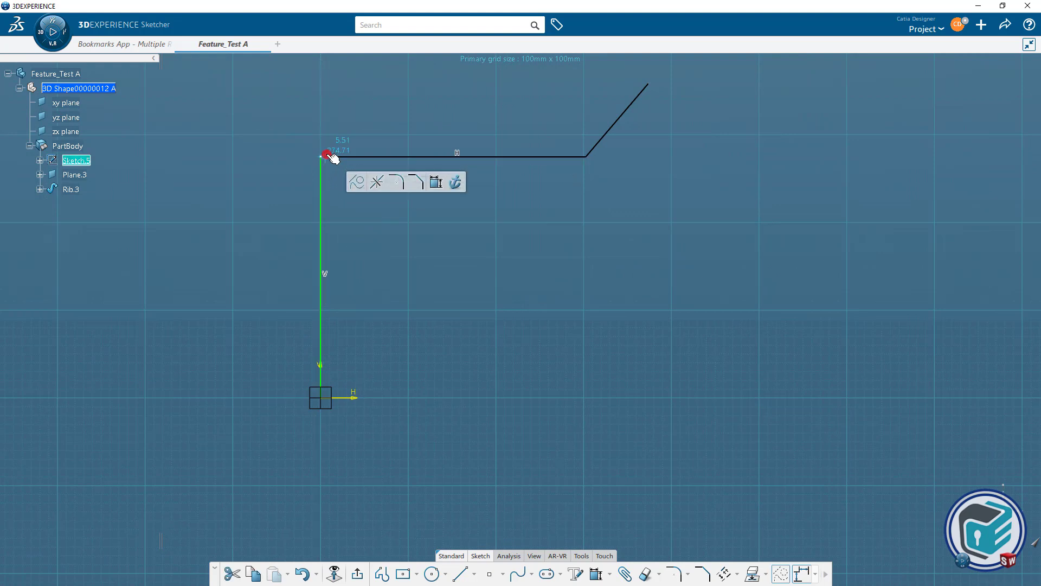
left_click_drag(591, 152, 462, 154)
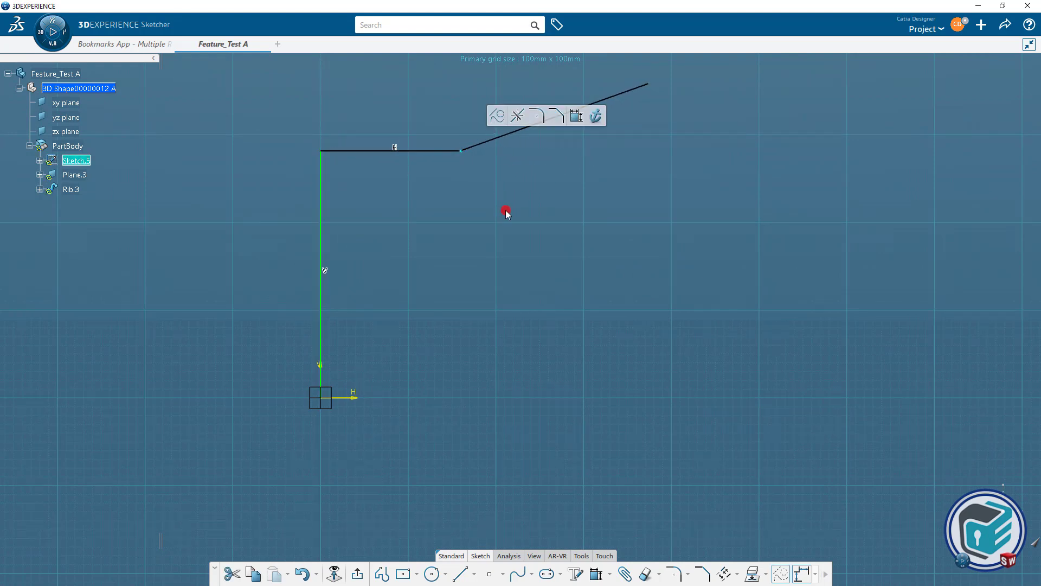
left_click(365, 576)
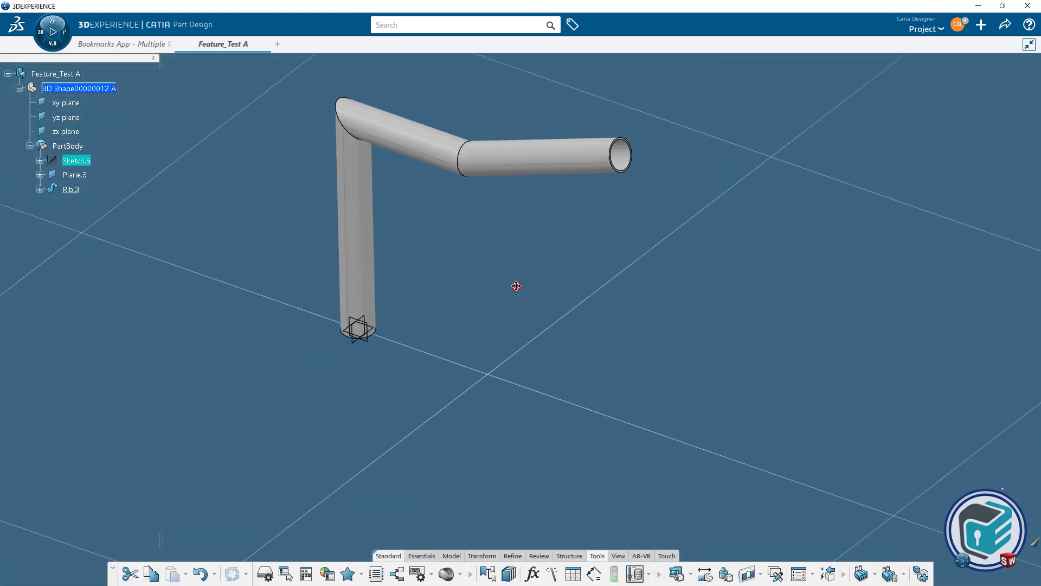
middle_click_drag(516, 286, 512, 351)
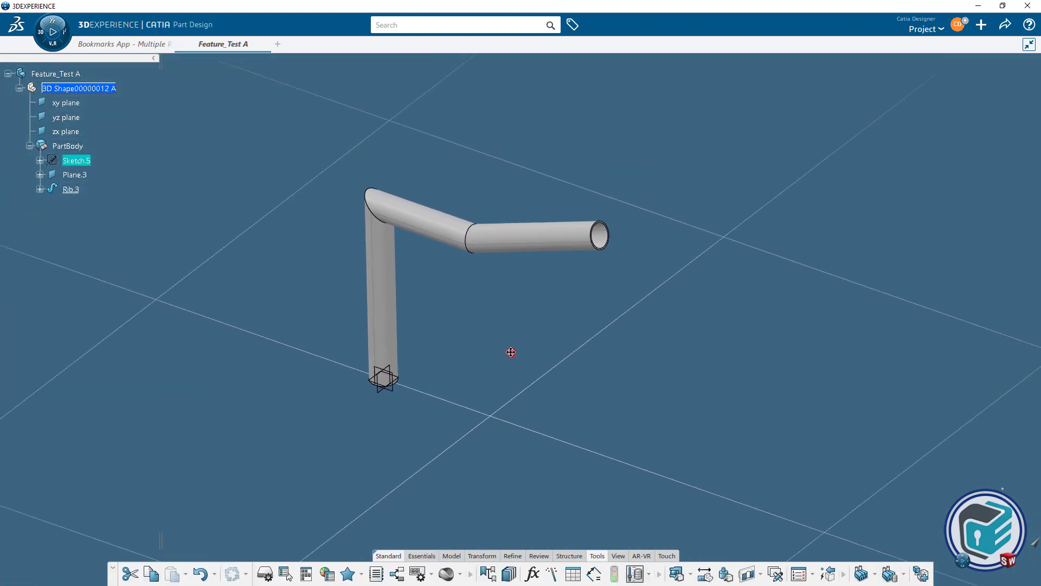
Change the R18 inner radius in Sketch.6 to 15 mm and update the pipe.
left_click(40, 190)
double_click(86, 204)
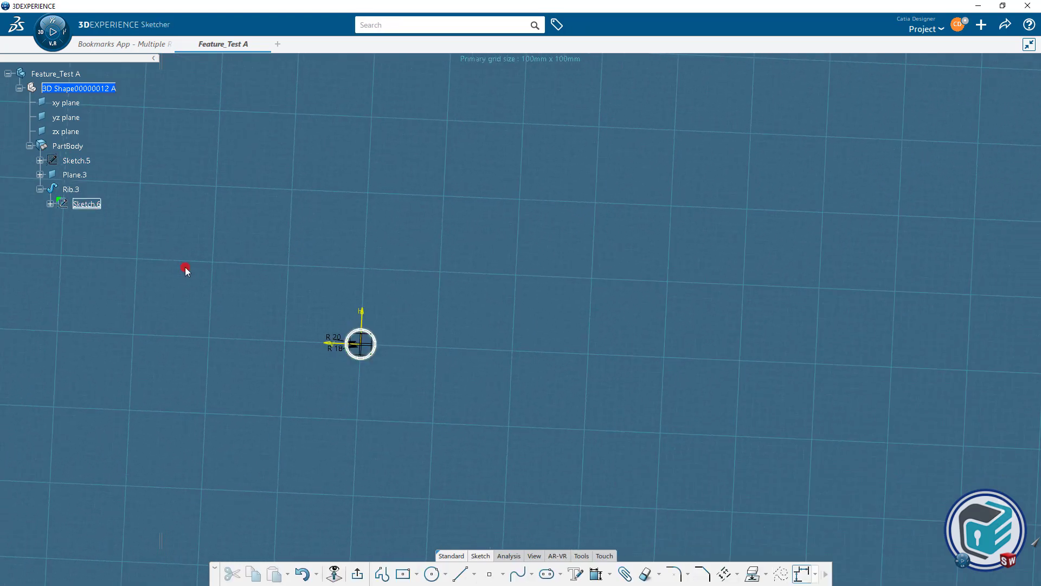
scroll(347, 347, "up", 2)
scroll(326, 336, "up", 3)
middle_click_drag(297, 355, 575, 286)
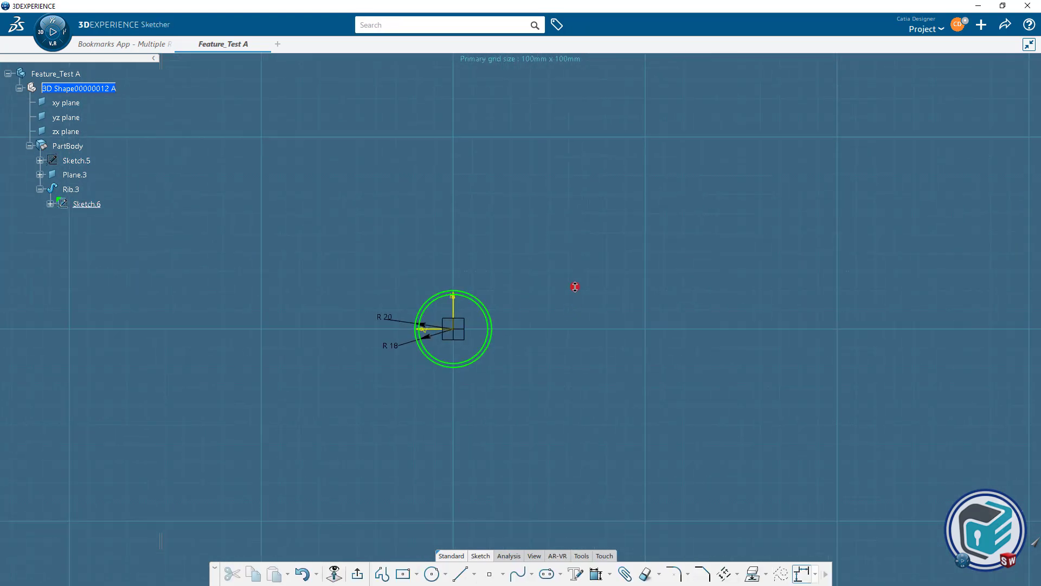
scroll(434, 355, "up", 2)
double_click(370, 343)
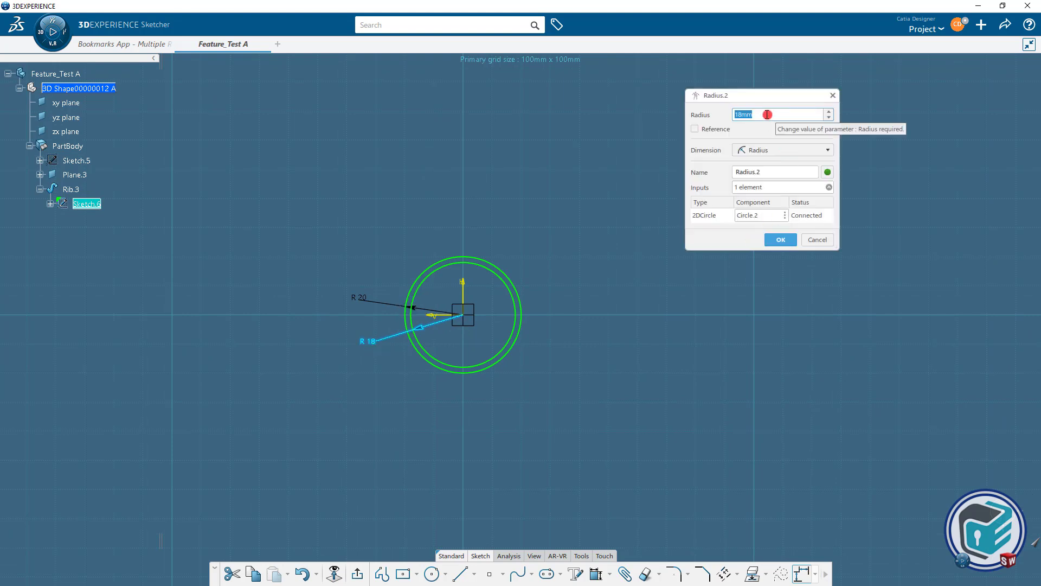
left_click(781, 239)
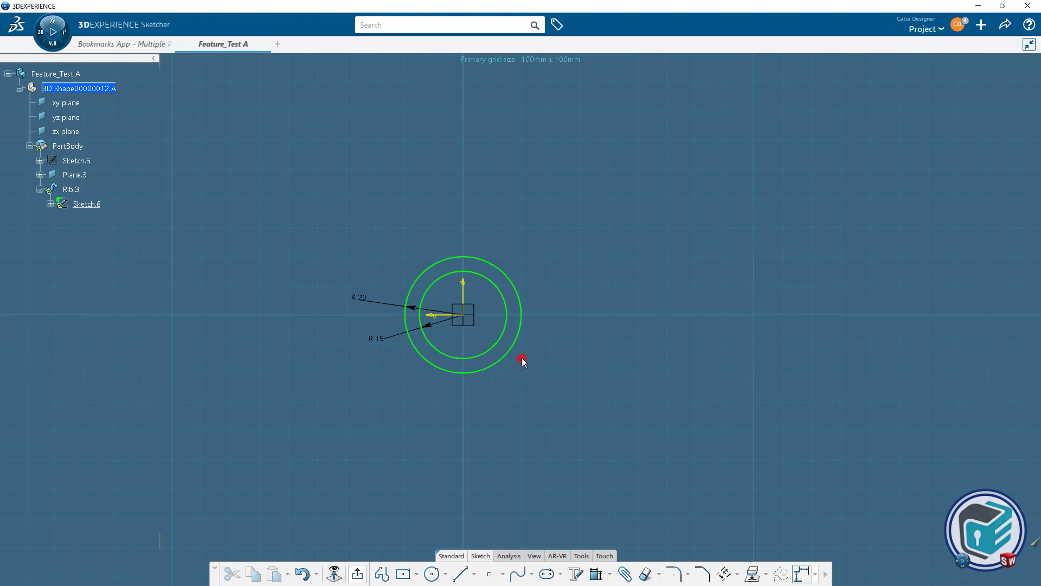
mouse_move(522, 357)
middle_mouse_down()
mouse_move(574, 383)
mouse_move(588, 274)
mouse_move(497, 314)
mouse_move(523, 327)
middle_mouse_up()
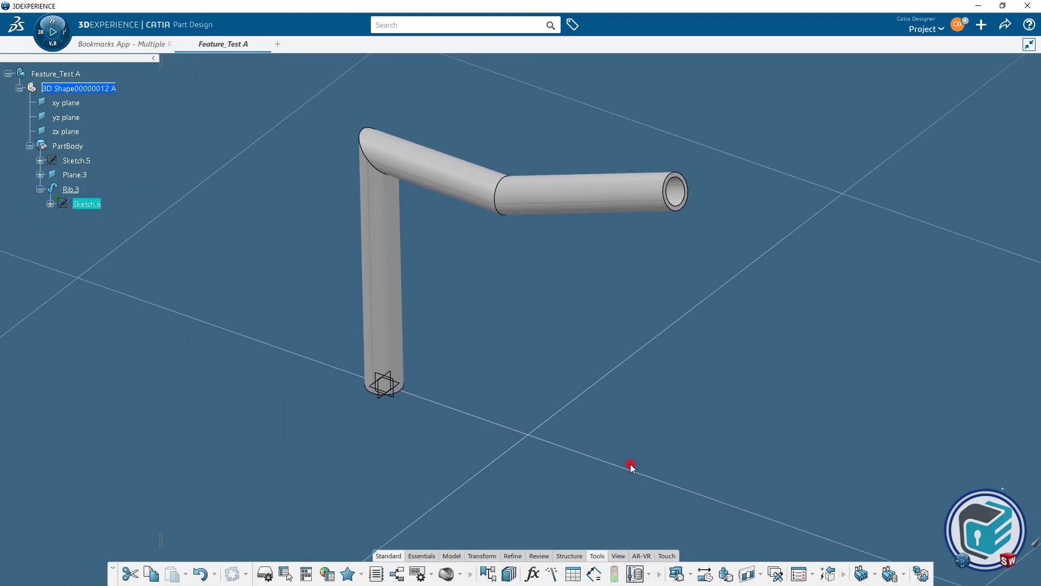
Inspect the thicker pipe wall with a temporary section view.
left_click(747, 573)
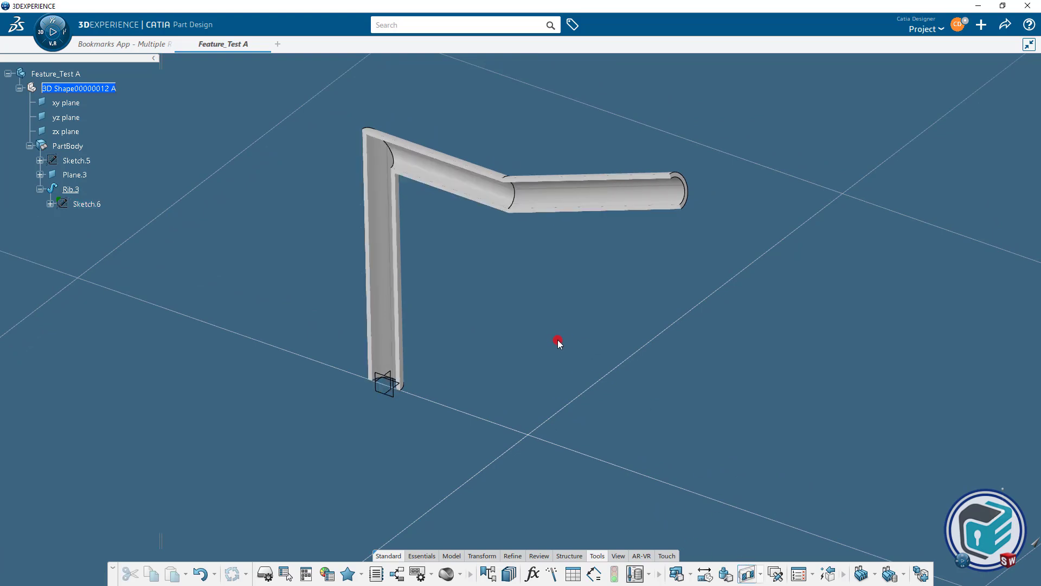
mouse_move(557, 342)
middle_mouse_down()
mouse_move(594, 318)
mouse_move(692, 302)
mouse_move(577, 336)
mouse_move(602, 349)
mouse_move(515, 339)
mouse_move(500, 323)
mouse_move(389, 315)
middle_mouse_up()
left_click(747, 573)
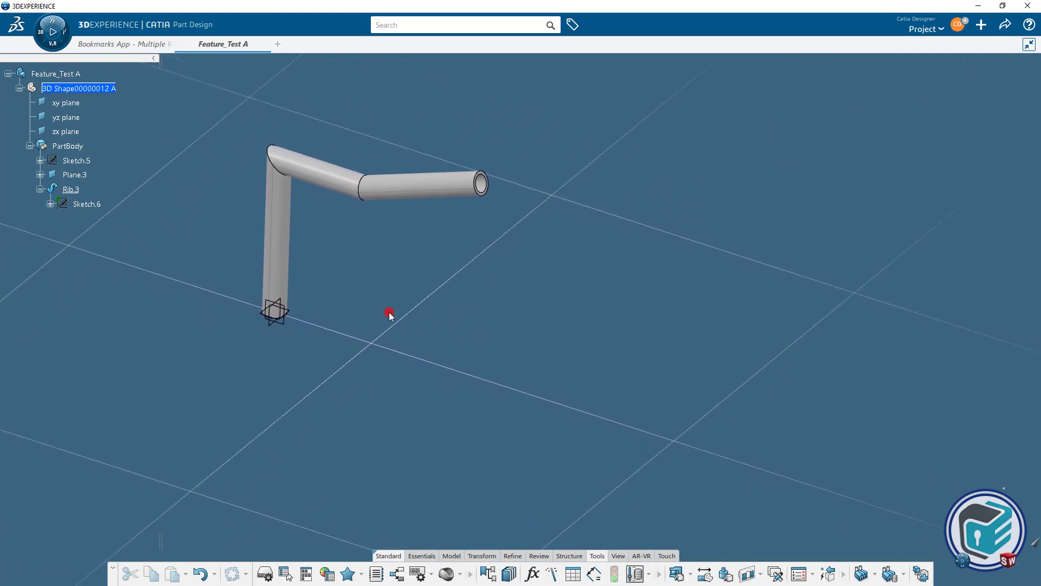
Start a sketch on the yz plane and draw the path's horizontal, angled and vertical polyline segments.
left_click(282, 328)
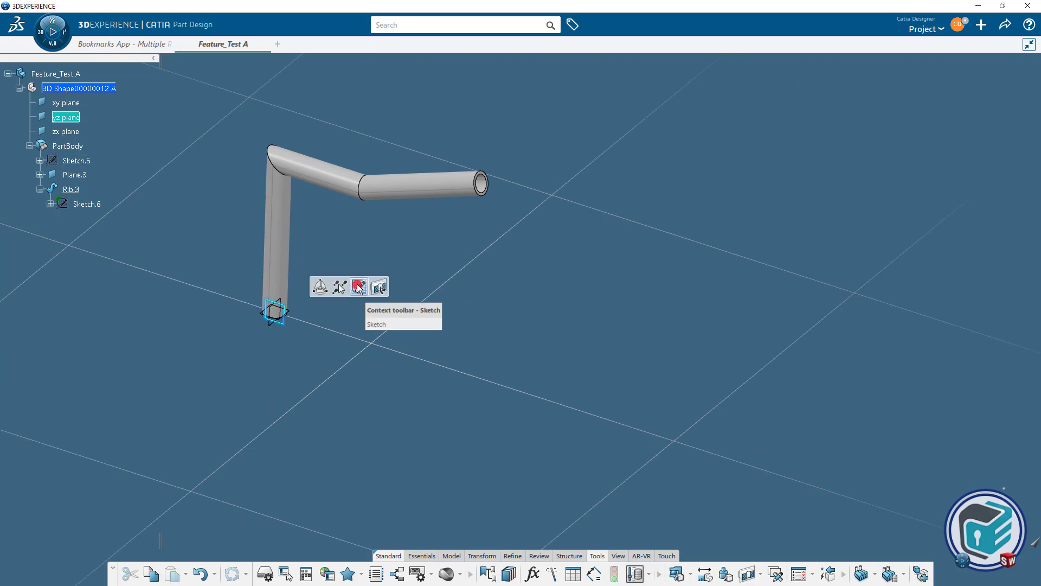
left_click(359, 287)
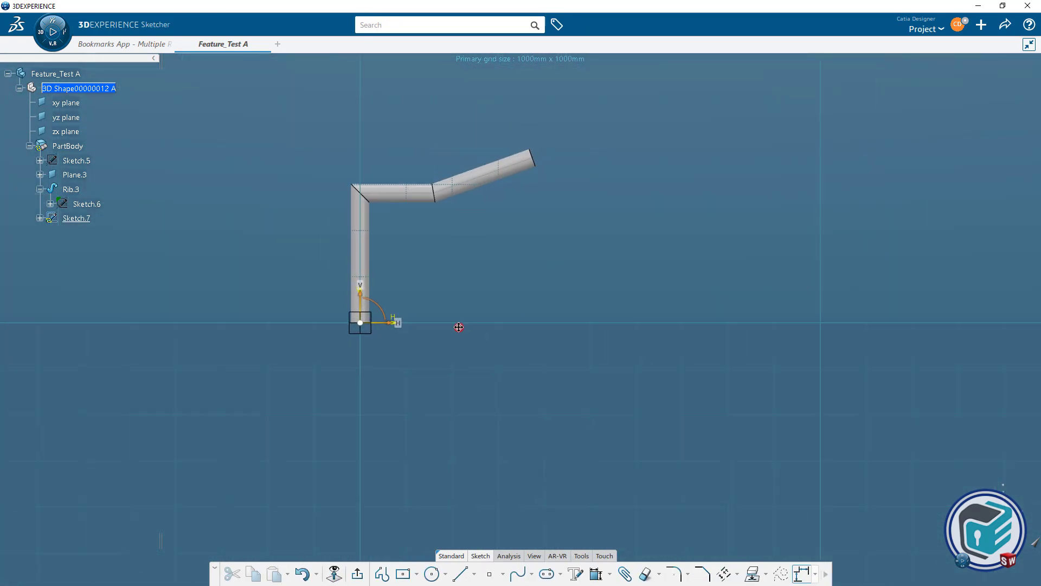
left_click(381, 575)
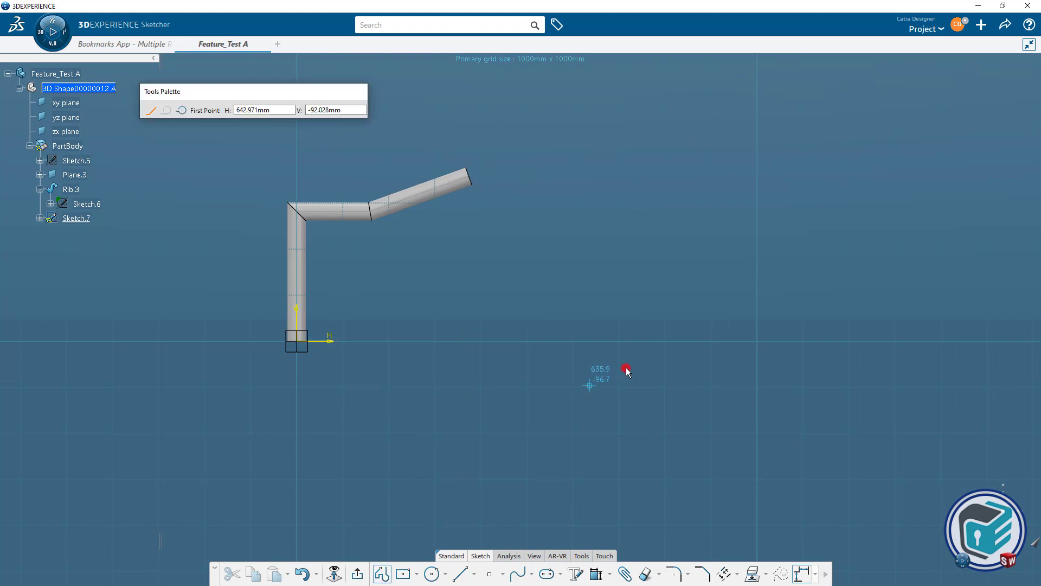
left_click(623, 340)
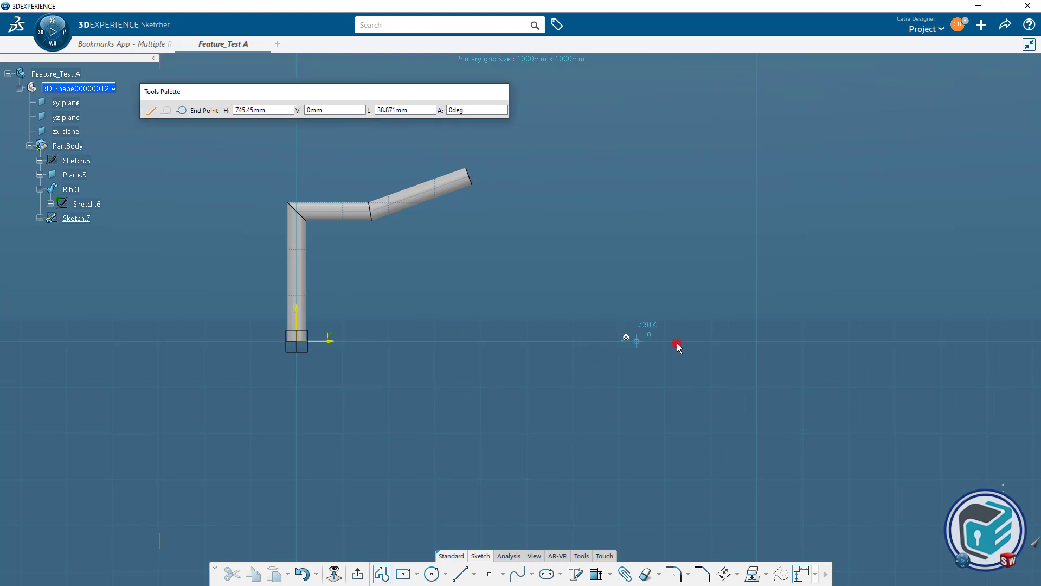
left_click(733, 340)
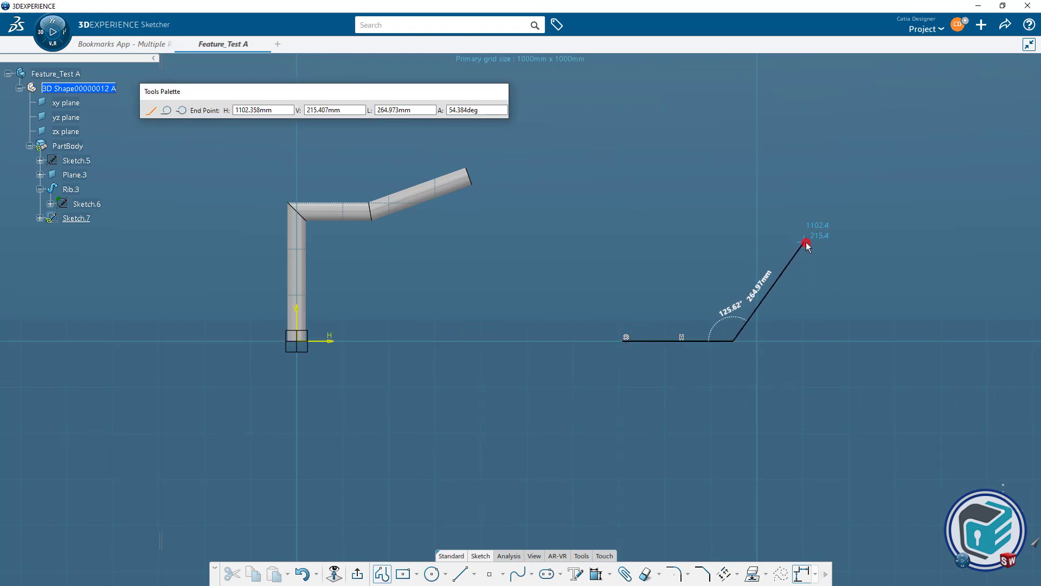
left_click(803, 242)
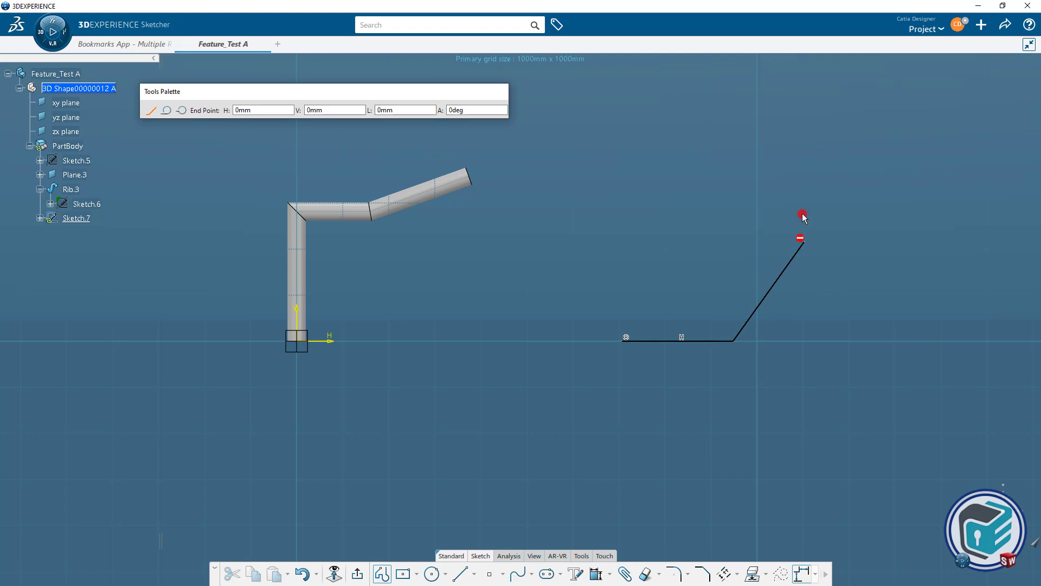
left_click(805, 123)
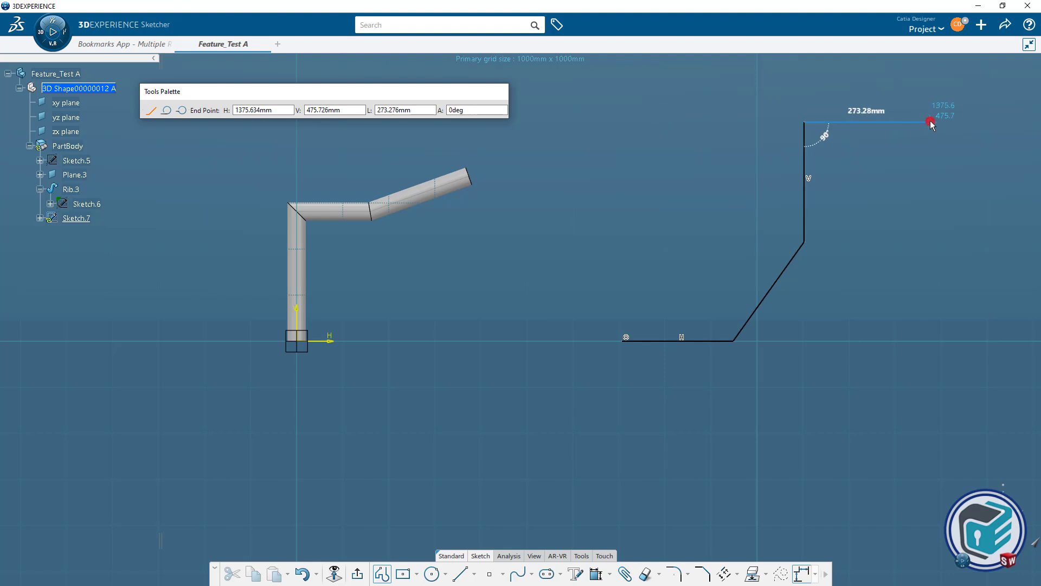
Add the final horizontal leg to the polyline, end it, and exit Sketch.7.
left_click(931, 123)
key("Escape")
middle_click_drag(909, 260, 733, 265)
left_click(723, 289)
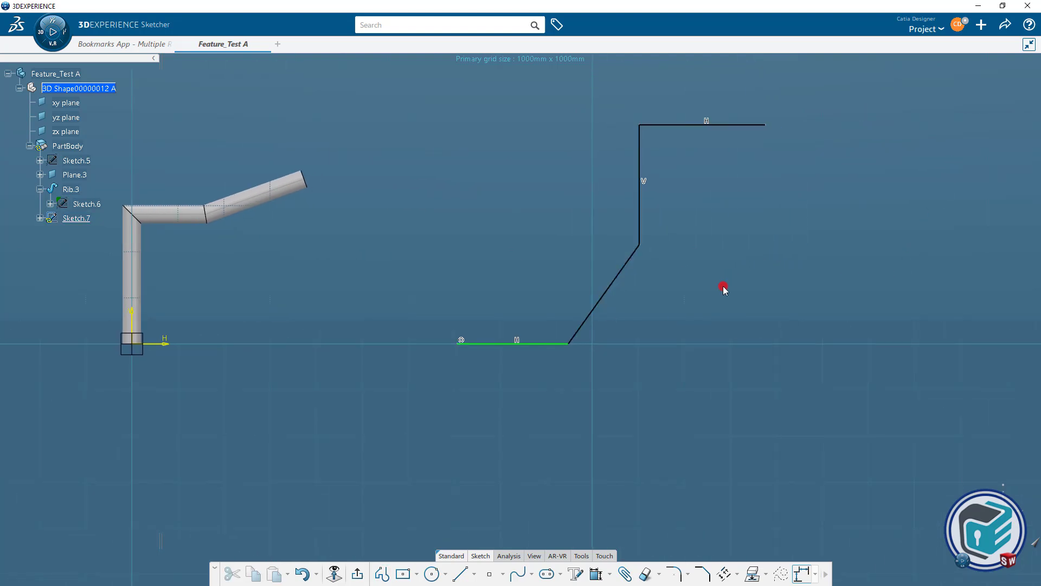
left_click(357, 576)
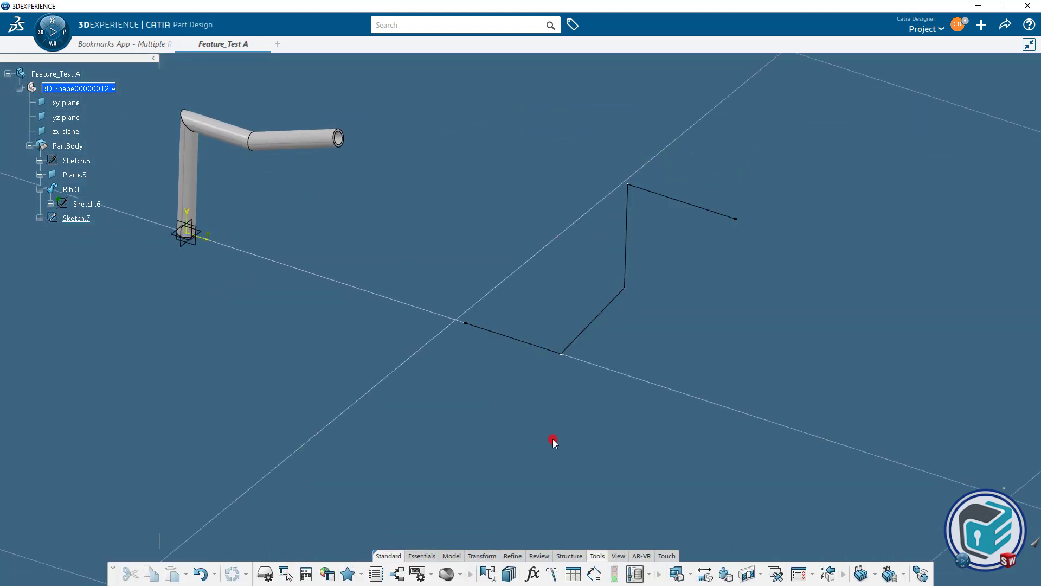
Use Instantiate From to pick Profile_Feature A from the Profile bookmark in the Bookmarks App.
left_click(900, 574)
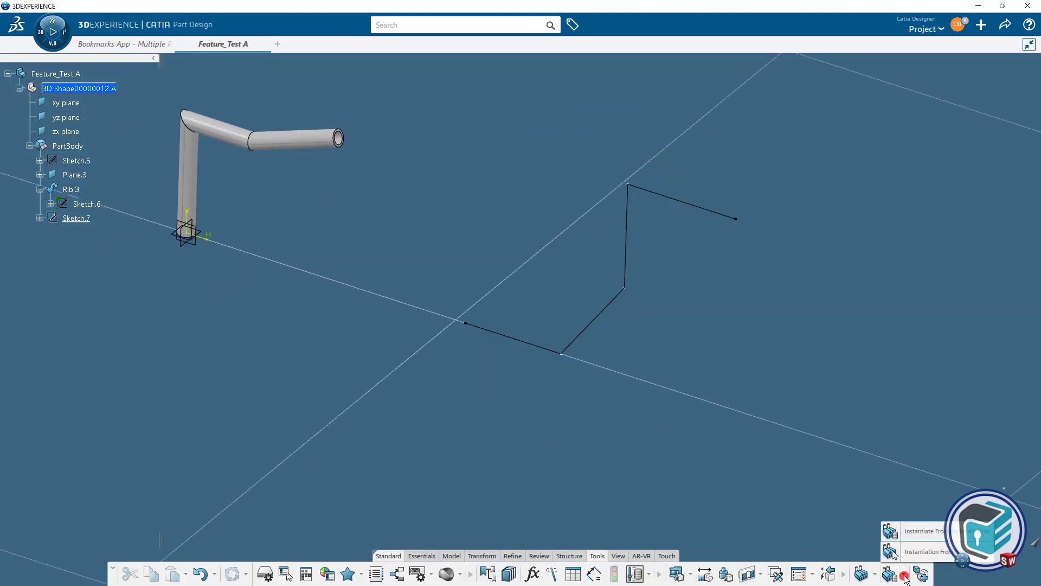
left_click(918, 531)
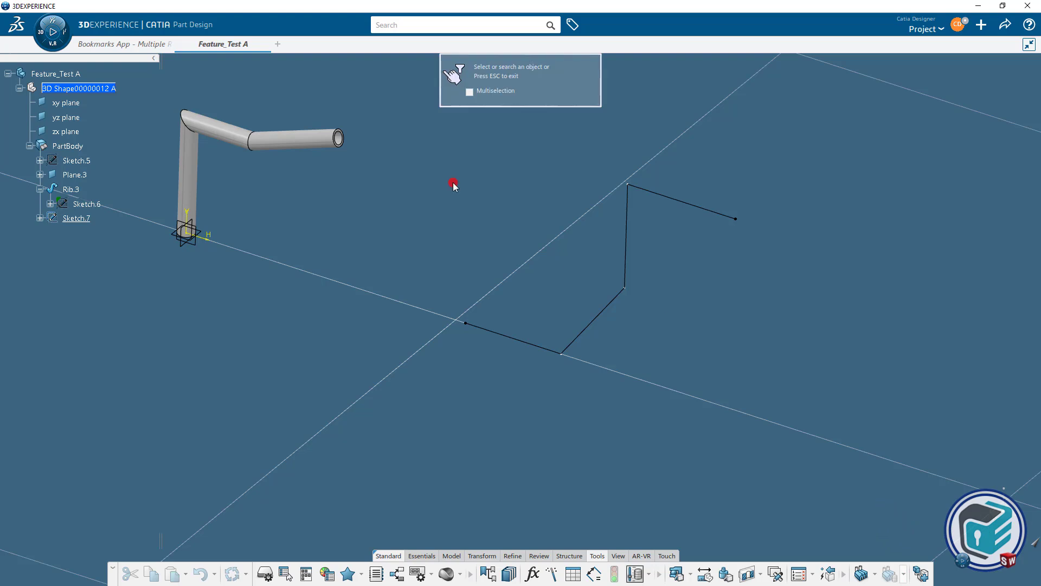
left_click(140, 48)
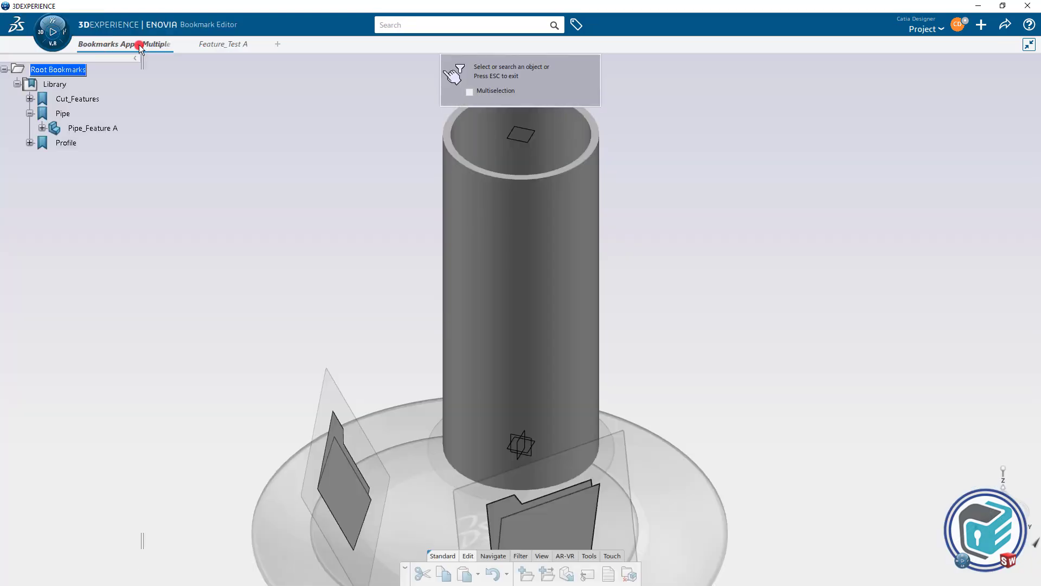
left_click(30, 143)
left_click(90, 157)
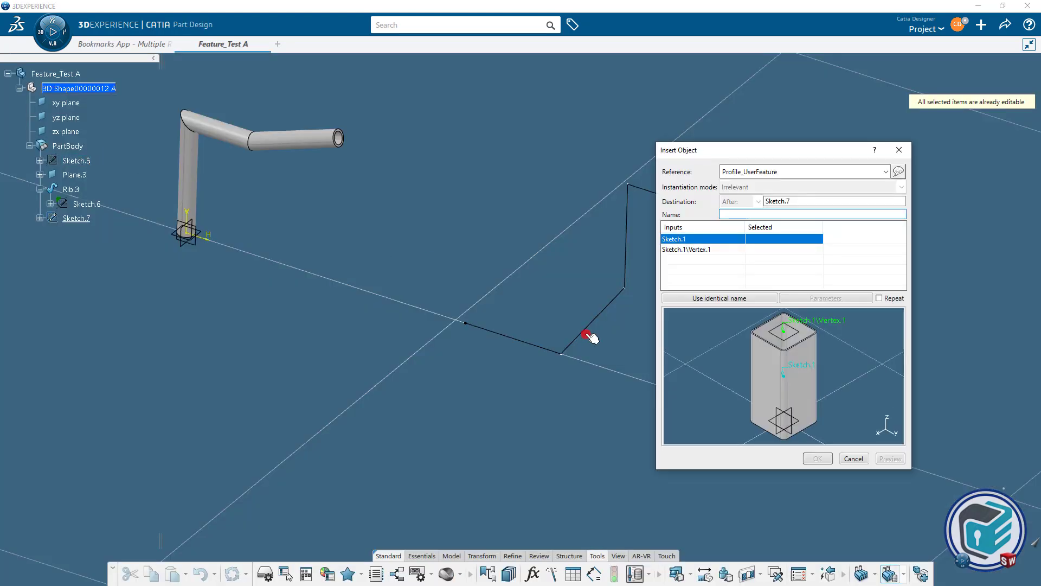
middle_click_drag(590, 336, 458, 325)
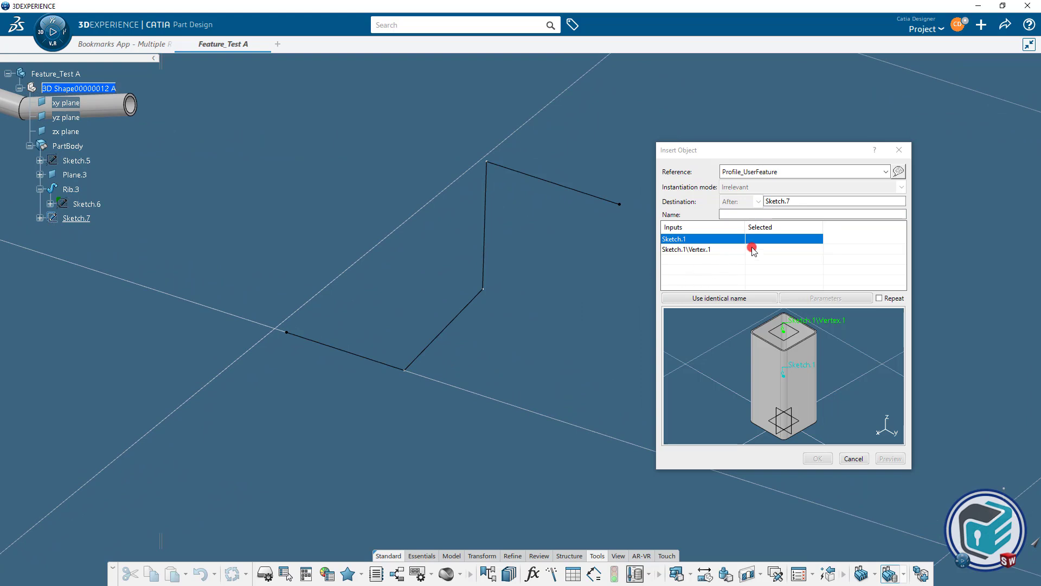
Map Sketch.7 to the Sketch.1 input and its left end point to Vertex.1.
left_click(394, 367)
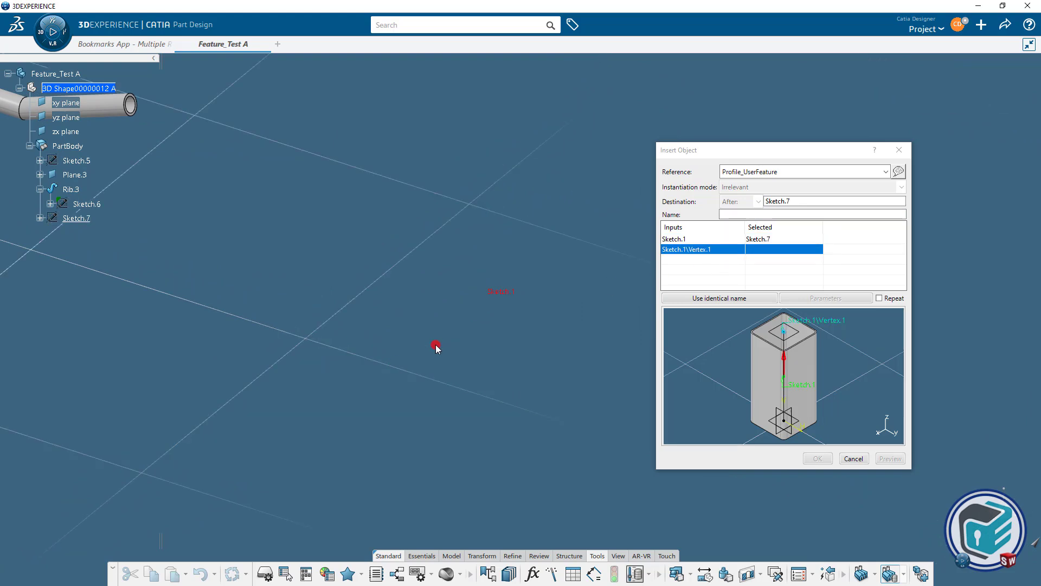
right_click(72, 218)
left_click(103, 257)
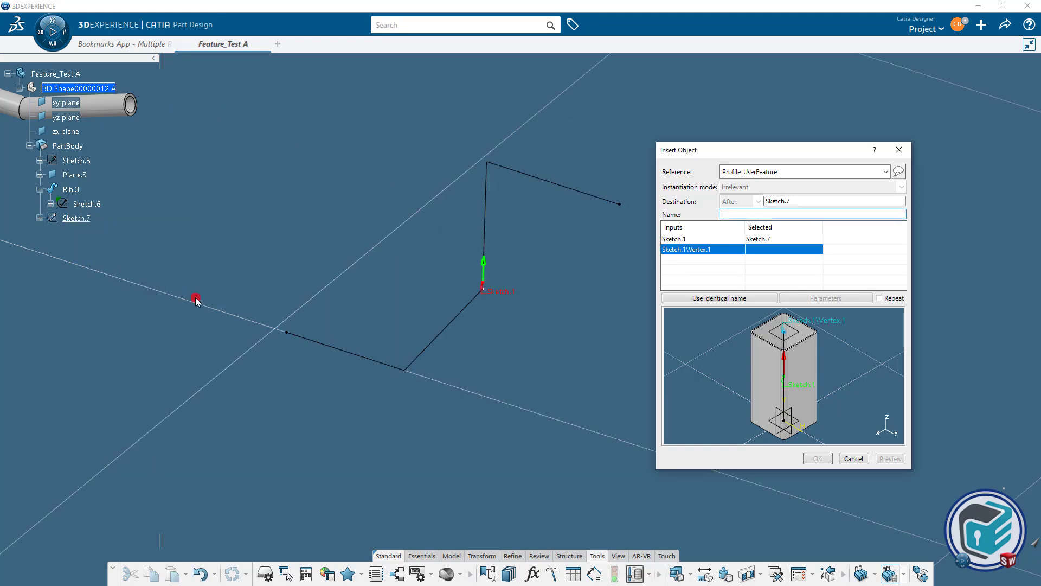
left_click(286, 333)
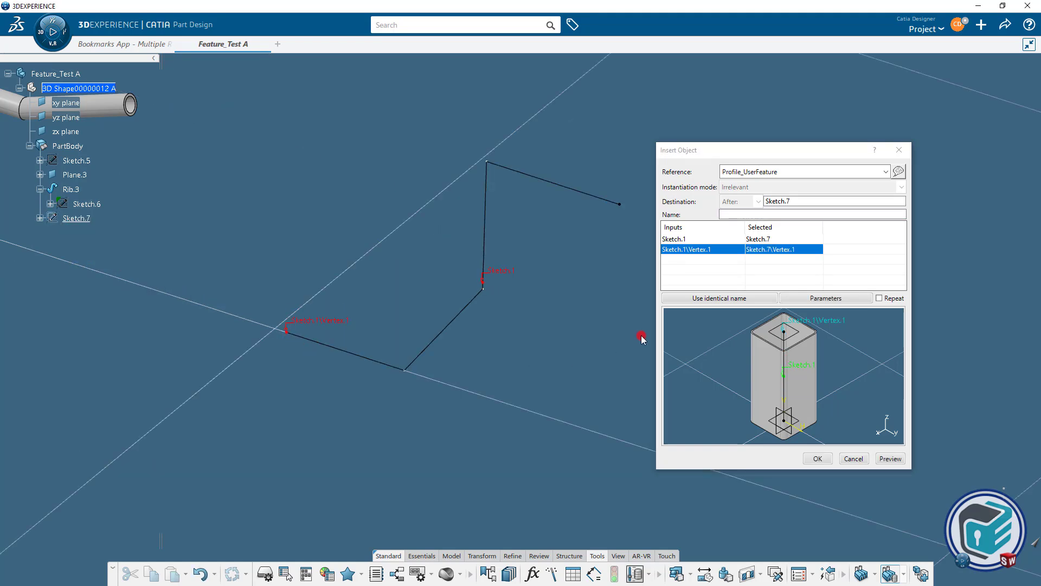
Preview the rectangular tube along Sketch.7 and confirm it as Profile_UserFeature.2.
left_click(882, 458)
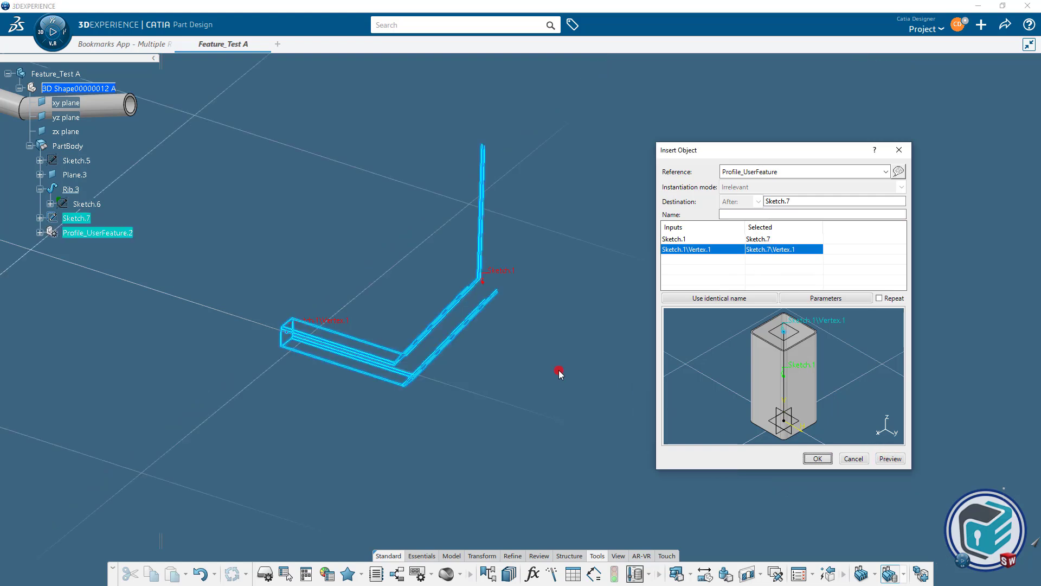
middle_click_drag(559, 373, 552, 349)
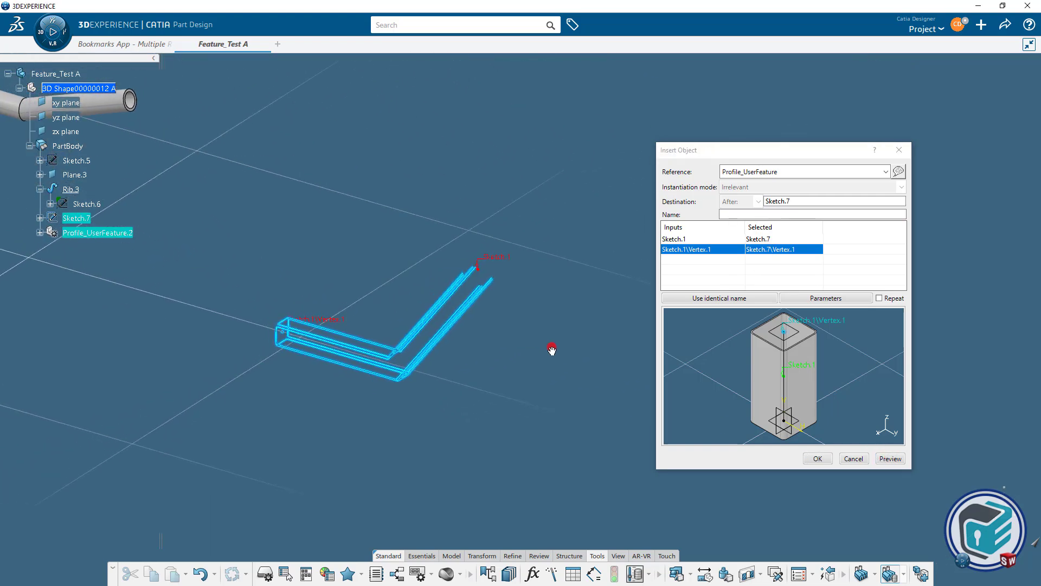
left_click(824, 458)
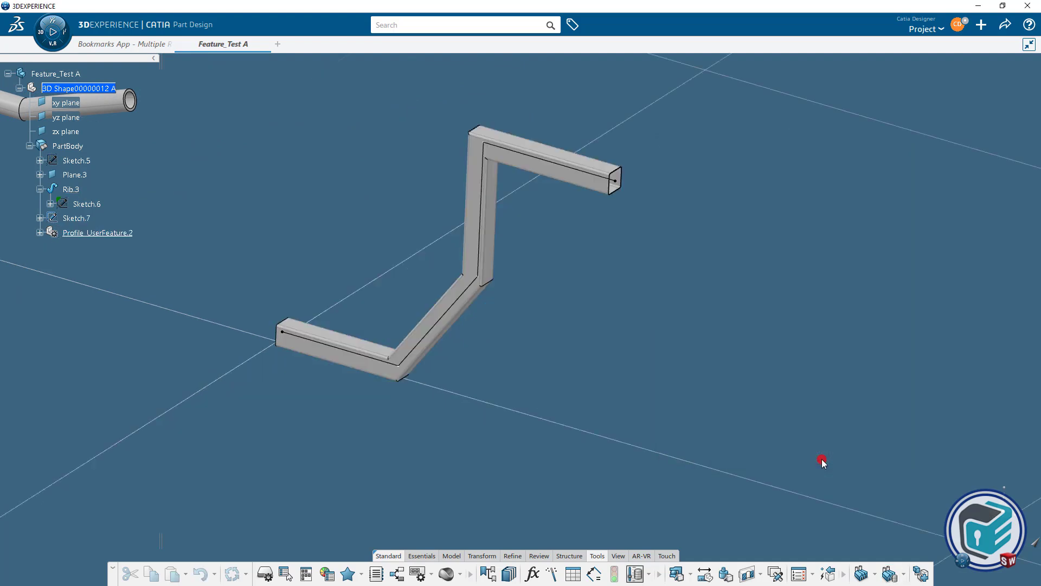
mouse_move(551, 376)
middle_mouse_down()
mouse_move(700, 343)
mouse_move(622, 352)
mouse_move(620, 363)
mouse_move(656, 364)
mouse_move(585, 379)
middle_mouse_up()
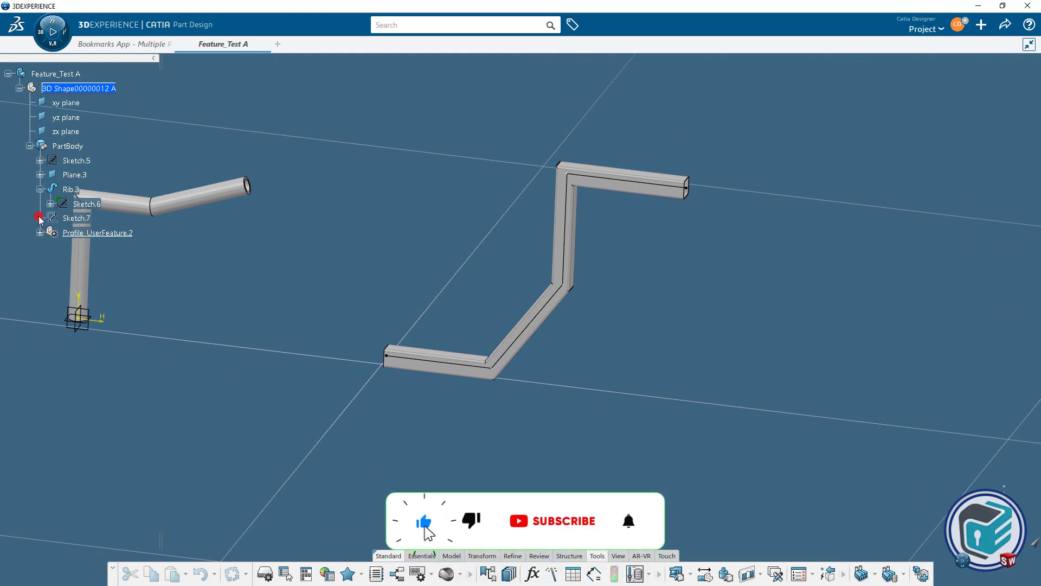
Edit Sketch.7, moving the upper bend right and extending the top leg, then inspect the updated tube.
left_click(76, 218)
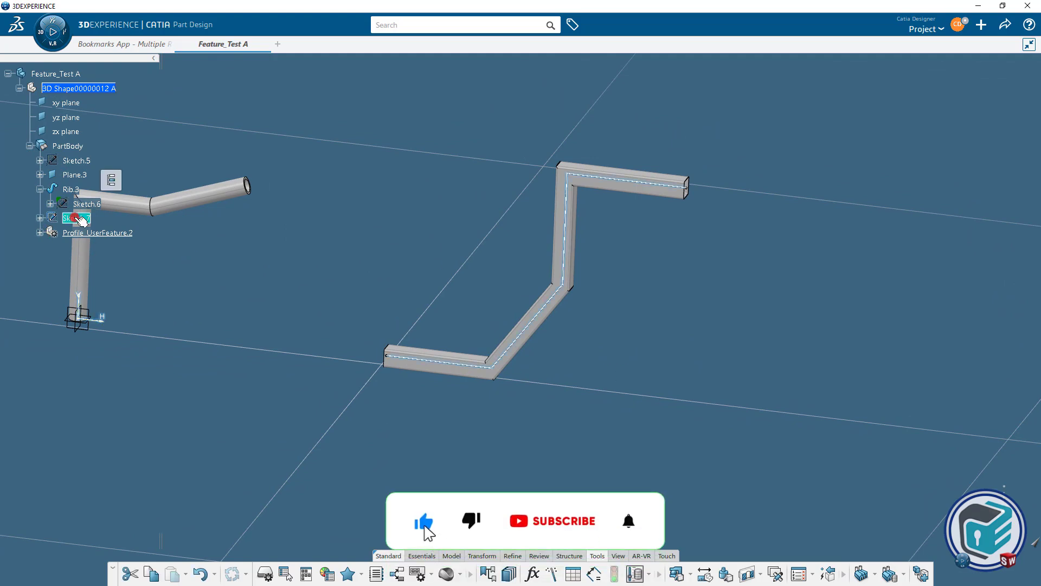
left_click(591, 273)
left_click_drag(592, 273, 619, 276)
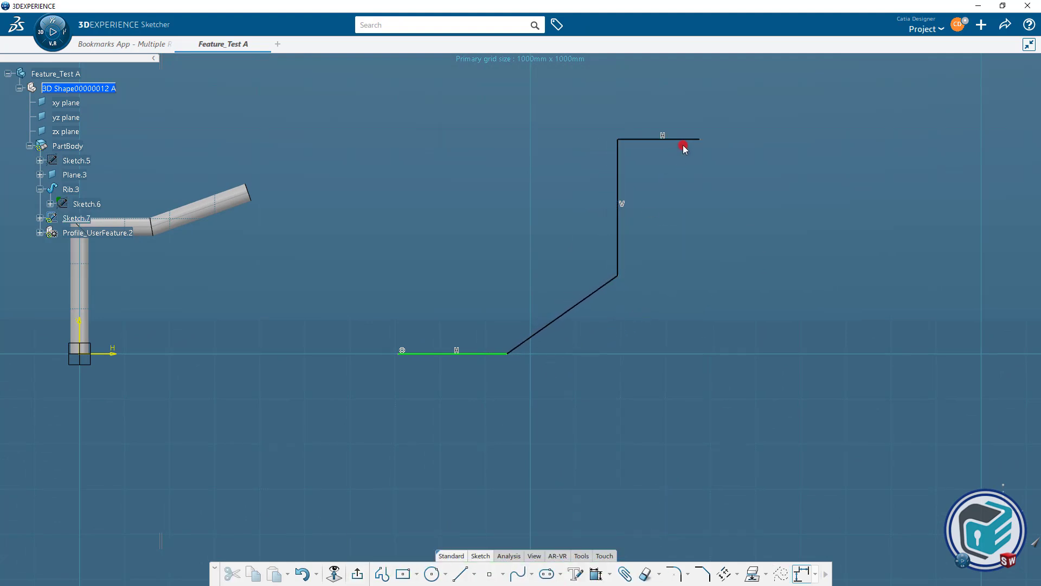
left_click_drag(701, 139, 783, 138)
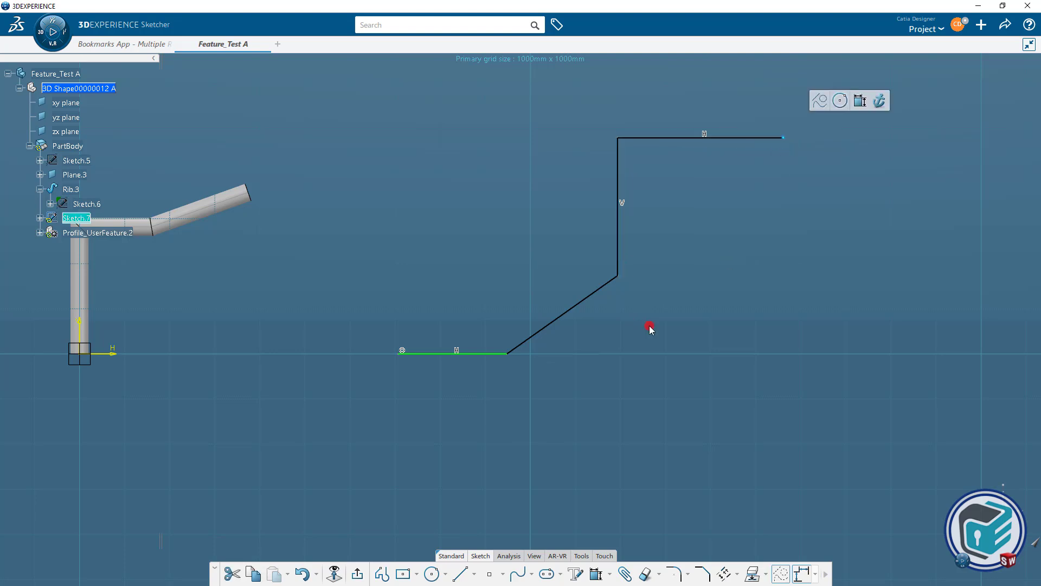
left_click(357, 574)
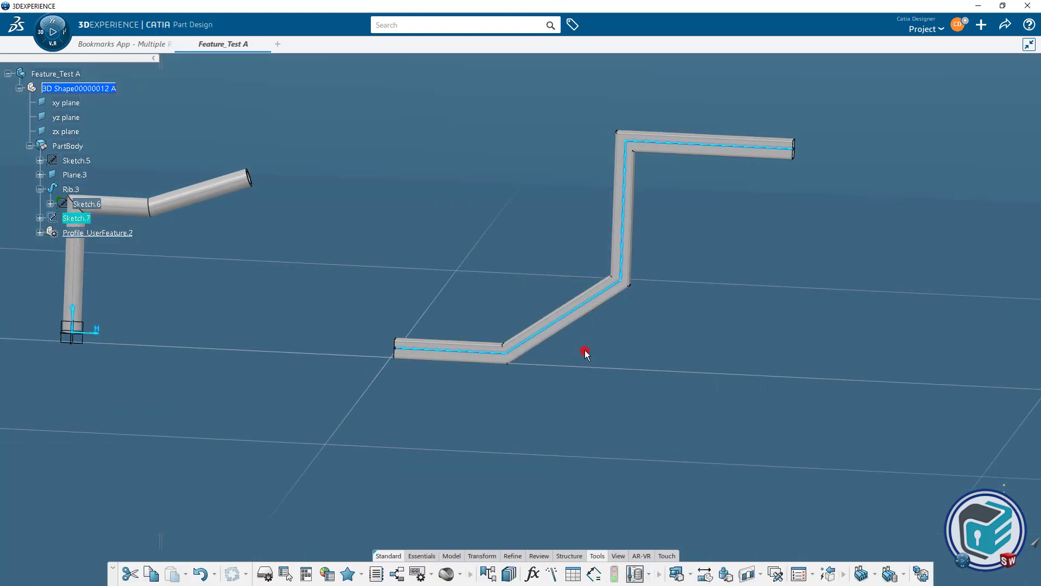
left_click(604, 344)
middle_click_drag(613, 333, 581, 355)
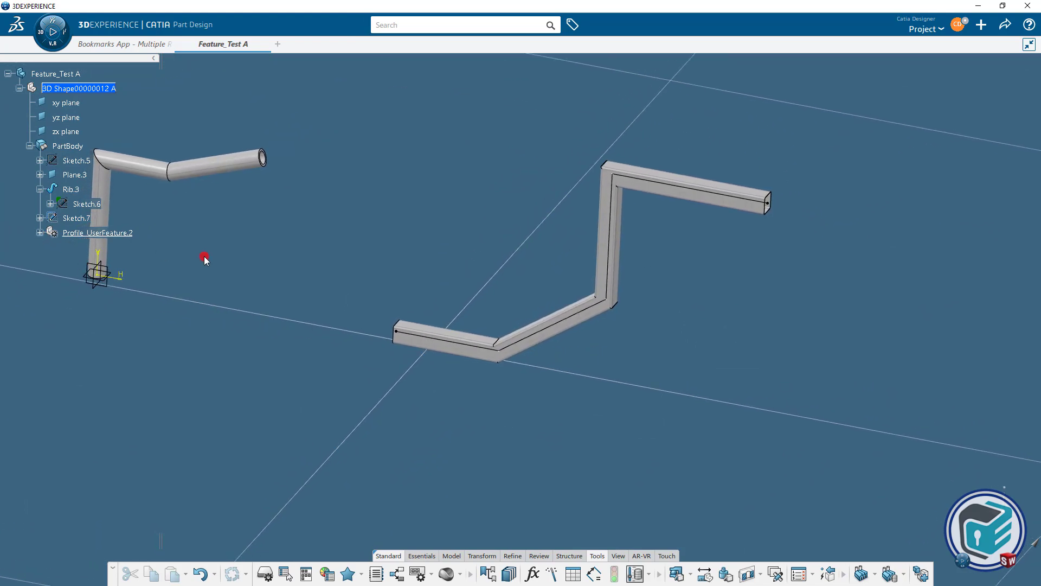
middle_click_drag(204, 259, 309, 228)
middle_click_drag(376, 239, 457, 261)
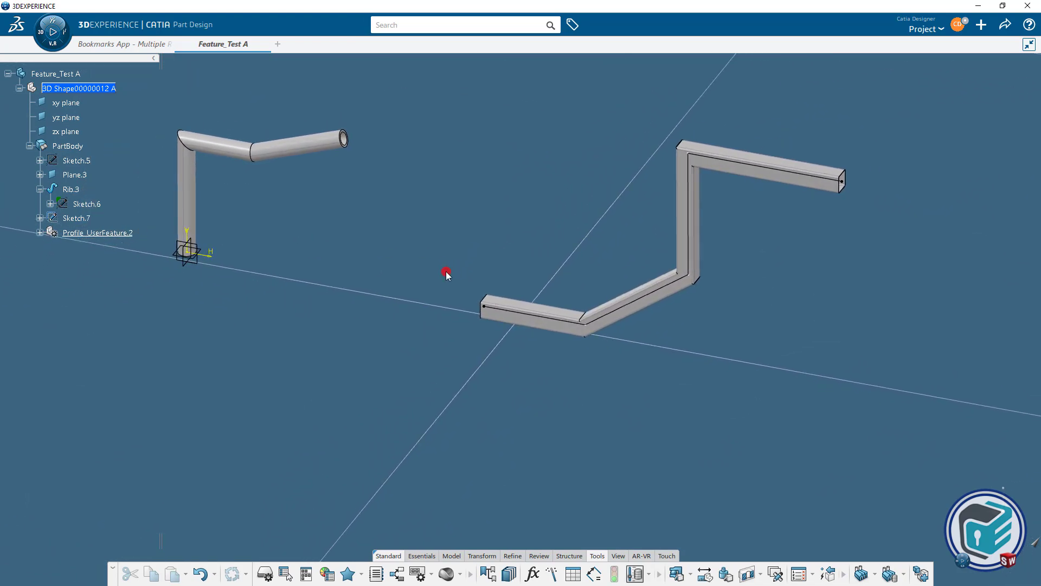
Redefine Profile_UserFeature.2 with L1 = 20mm, preview the narrower section and apply it.
left_click(92, 233)
left_click(39, 232)
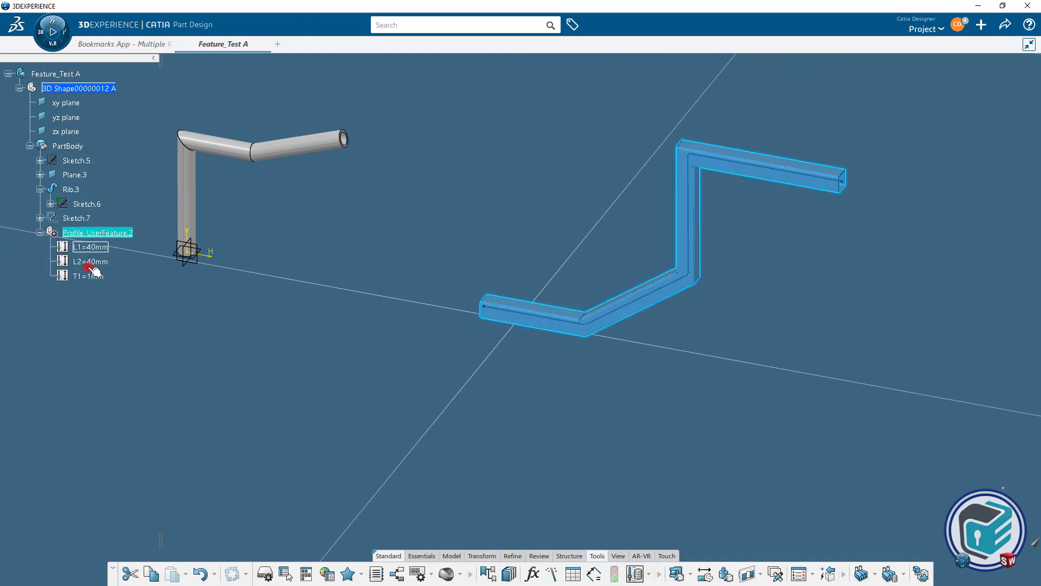
double_click(100, 232)
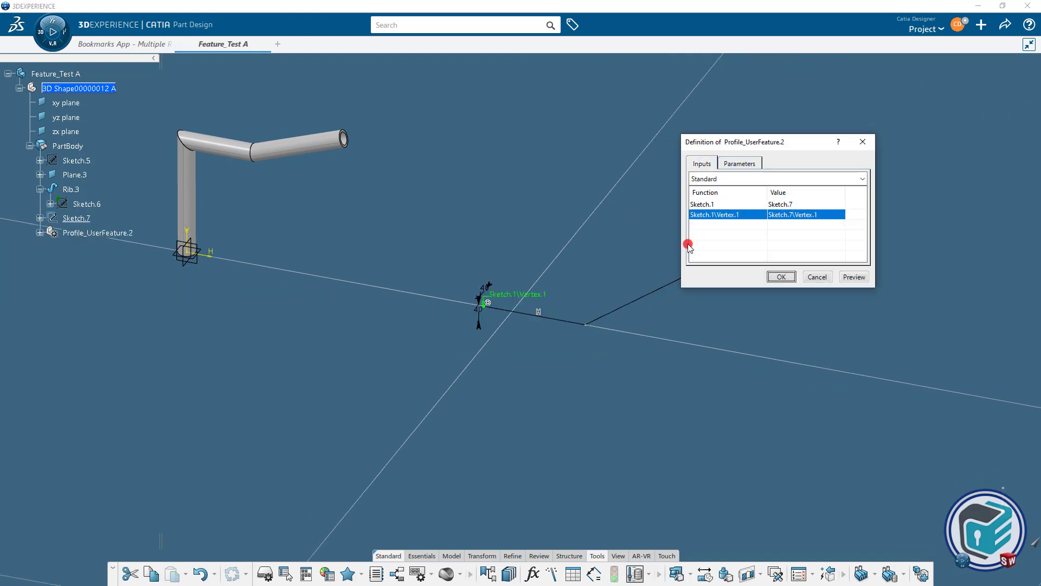
left_click(736, 205)
left_click(742, 163)
left_click_drag(758, 142, 867, 114)
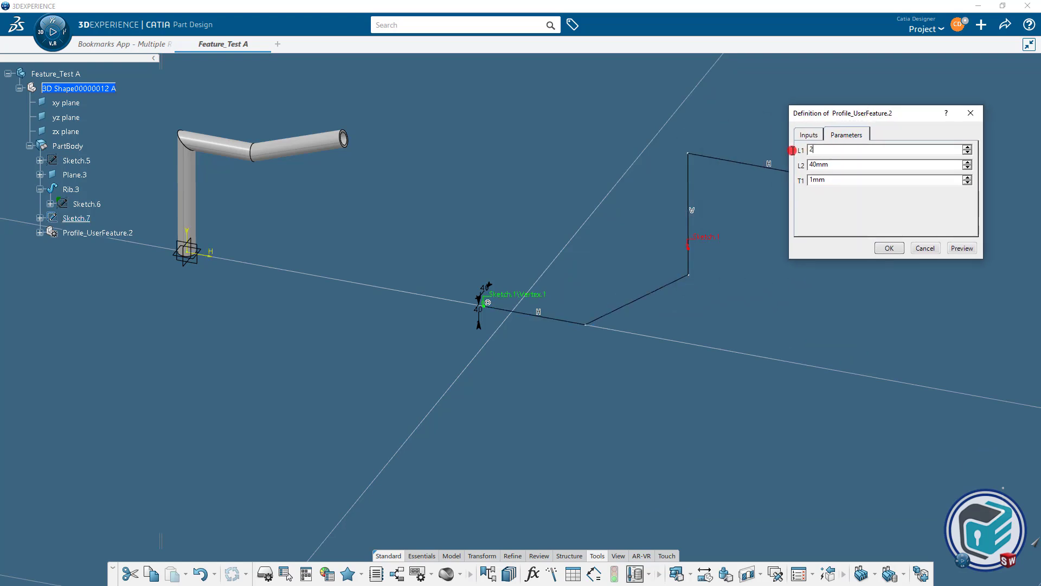
left_click(963, 249)
mouse_move(669, 324)
middle_mouse_down()
mouse_move(623, 351)
mouse_move(604, 390)
mouse_move(797, 261)
middle_mouse_up()
left_click(889, 247)
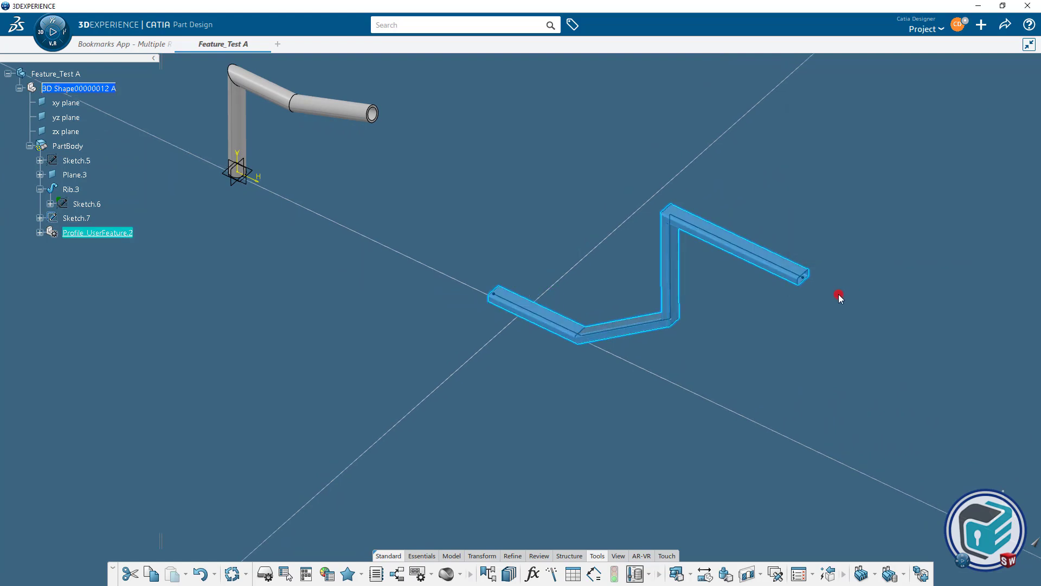
mouse_move(839, 295)
middle_mouse_down()
mouse_move(703, 346)
mouse_move(674, 335)
middle_mouse_up()
mouse_move(679, 290)
middle_mouse_down()
mouse_move(743, 274)
mouse_move(666, 314)
mouse_move(617, 282)
mouse_move(723, 298)
mouse_move(723, 326)
mouse_move(679, 324)
mouse_move(690, 339)
mouse_move(672, 344)
mouse_move(791, 369)
middle_mouse_up()
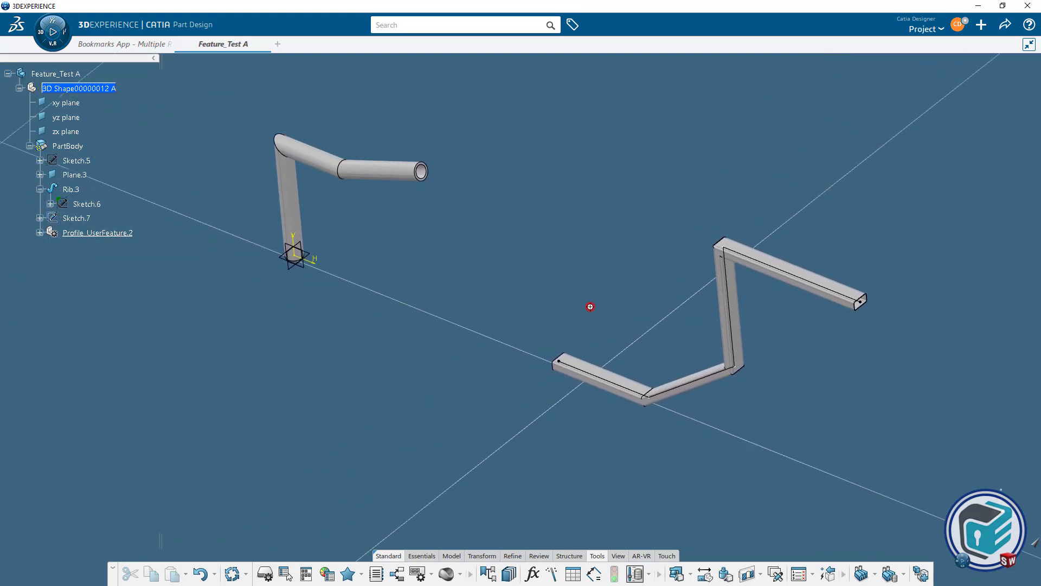
mouse_move(590, 306)
middle_mouse_down()
mouse_move(563, 330)
mouse_move(458, 339)
mouse_move(462, 300)
mouse_move(482, 269)
middle_mouse_up()
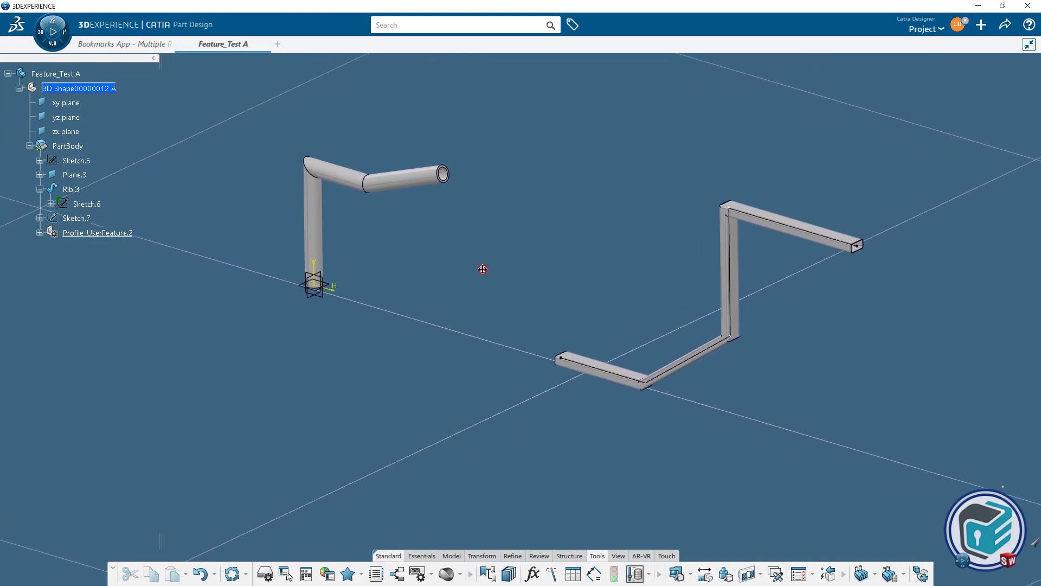